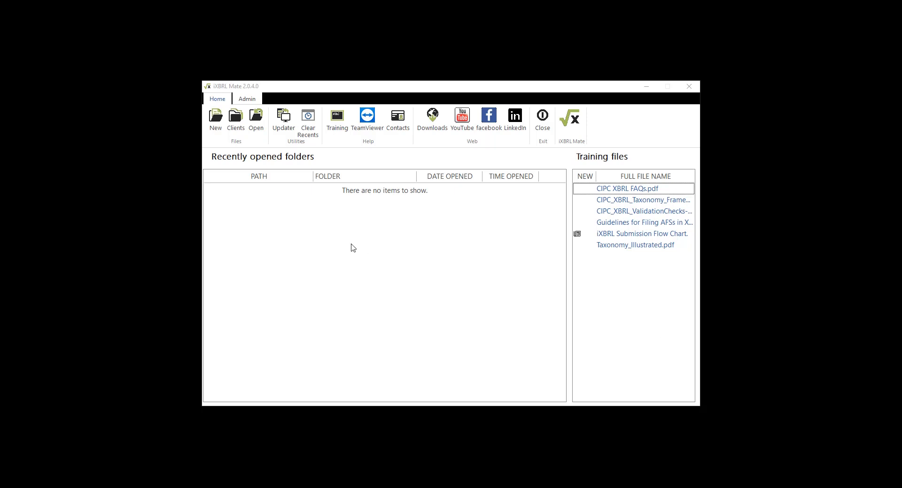
Step: Open the client folder ITMatesDemo2018 from Examples and widen the value pane beside the table
click(243, 123)
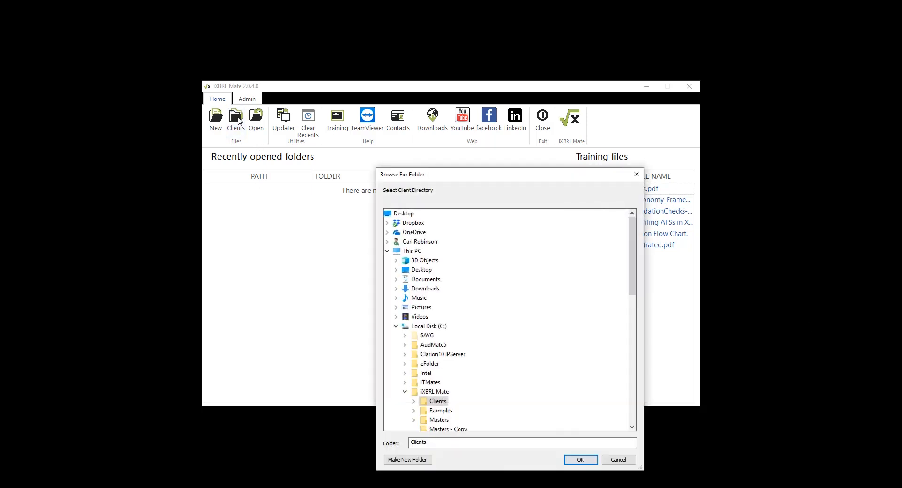
click(438, 410)
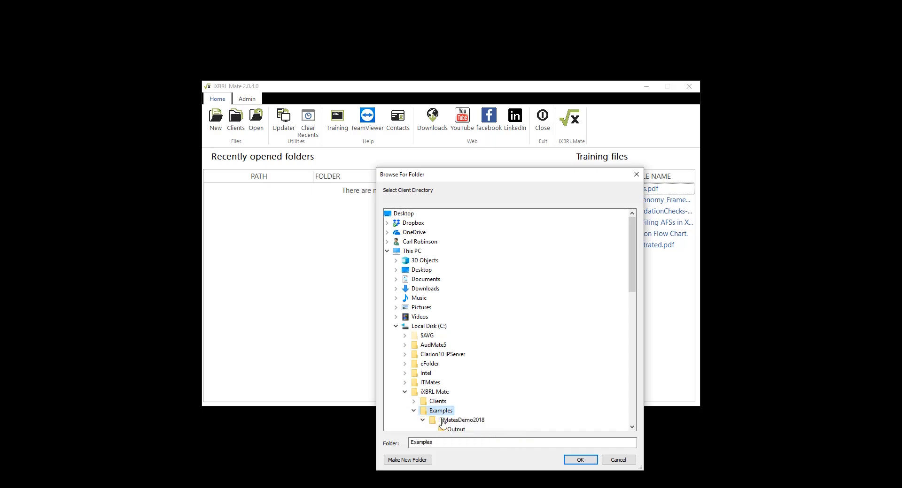
click(455, 421)
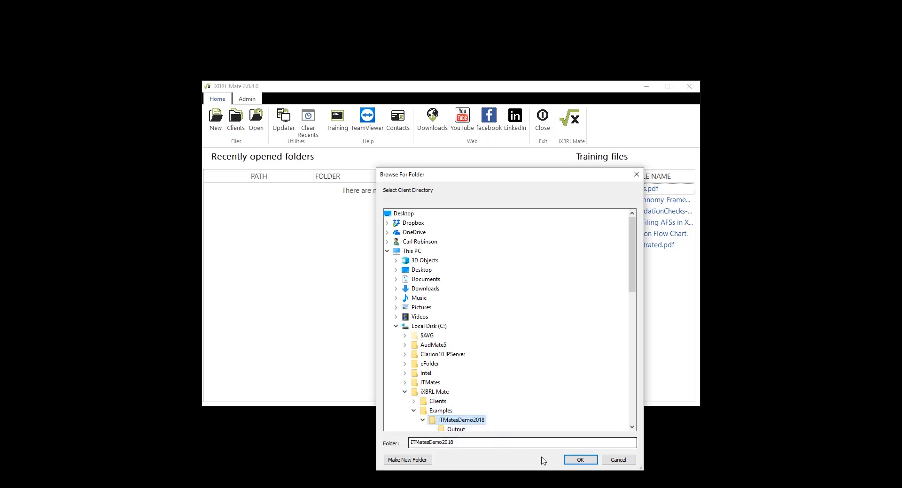
click(576, 463)
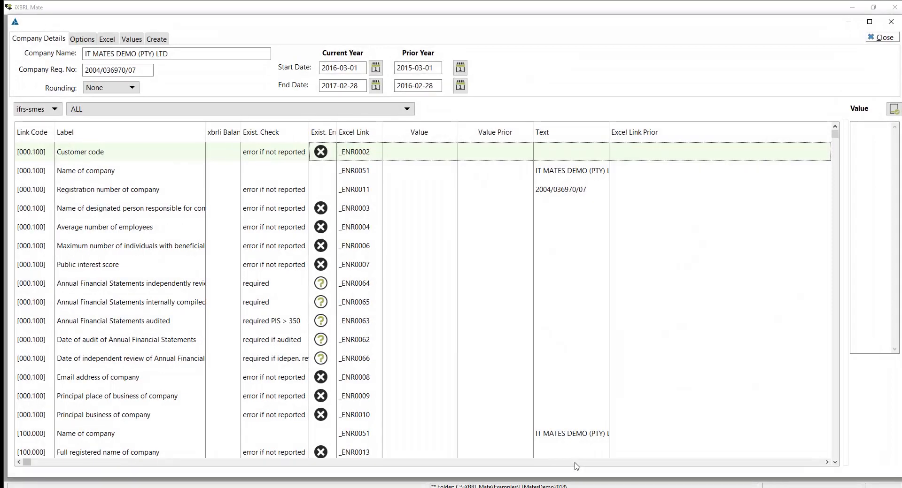
drag(844, 253, 671, 246)
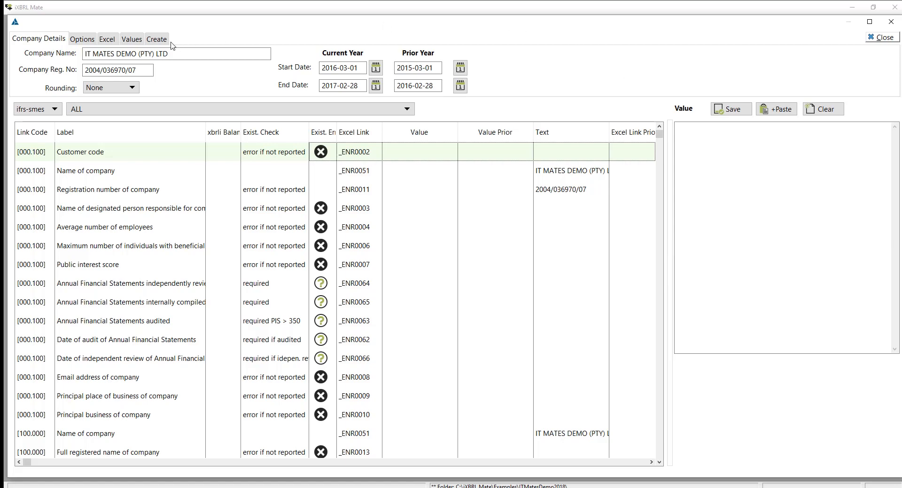
Step: Choose iXBRL_Input_ClientForm.xlsx from the ITMatesDemo2018 folder as the client's linked Excel file
click(108, 40)
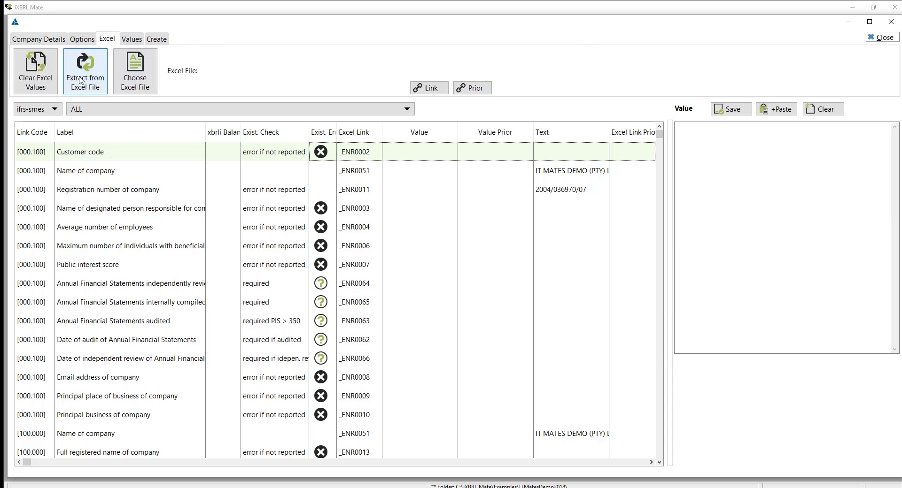
click(80, 79)
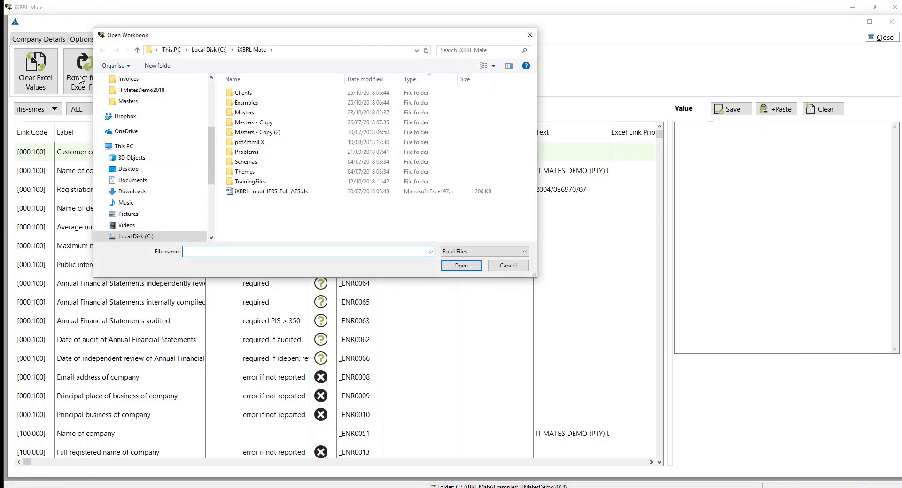
key(Escape)
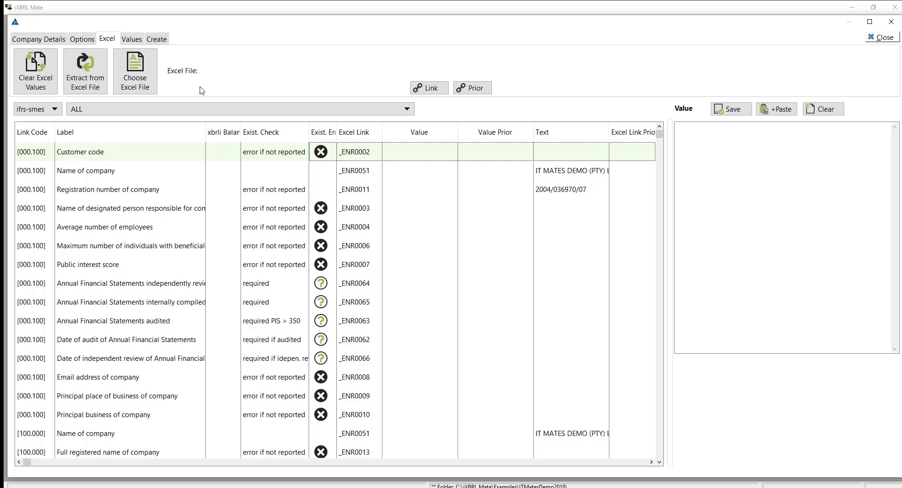
click(137, 75)
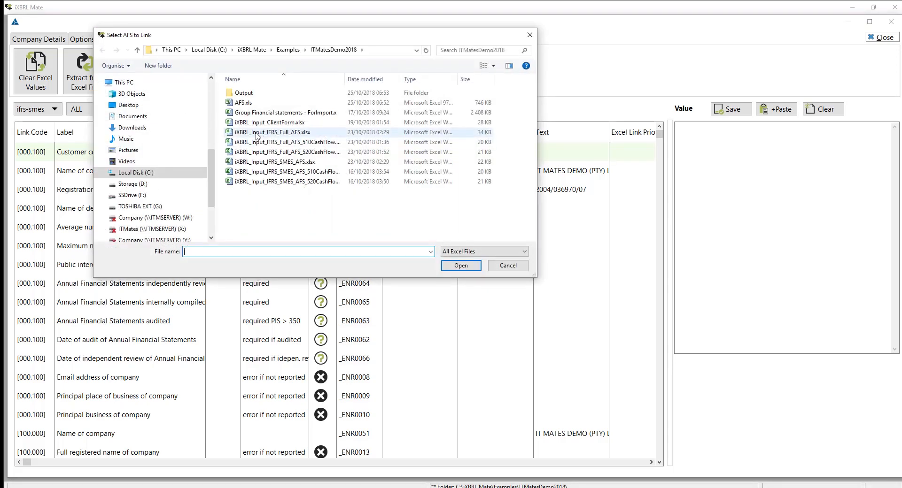
click(251, 123)
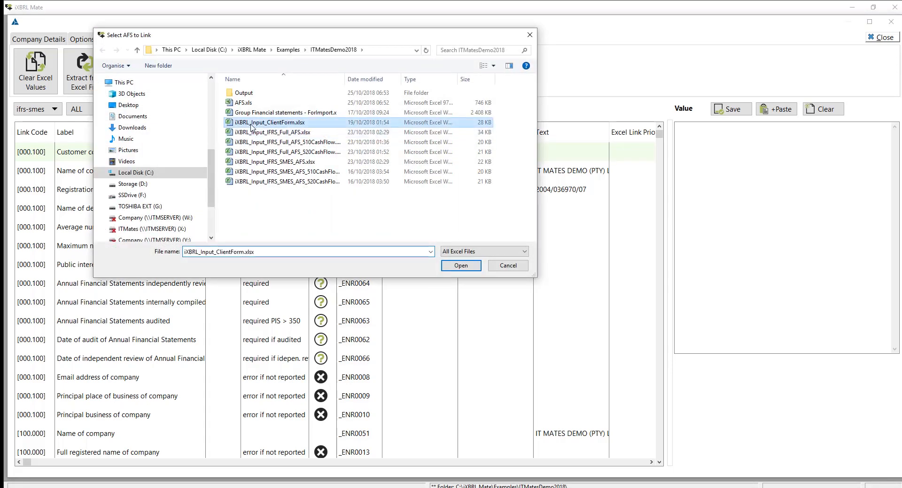
double_click(295, 125)
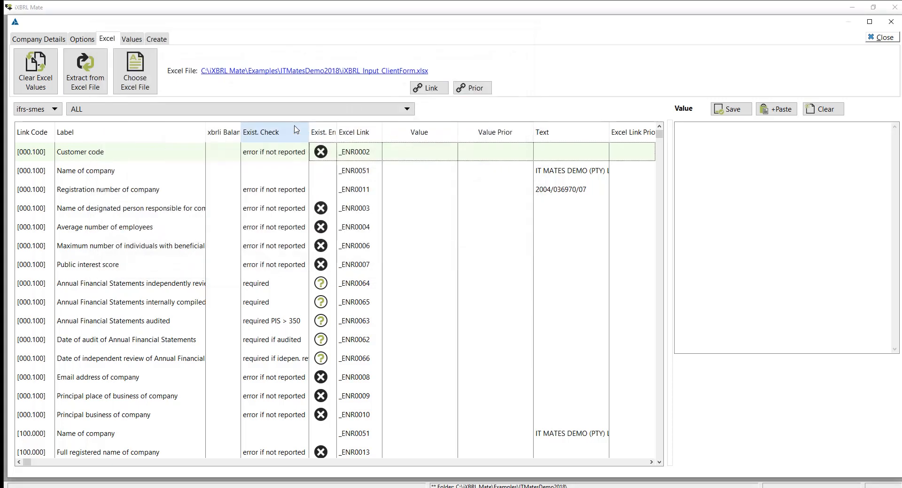
Step: Open the linked client form workbook and enter the customer code and IT Mates as the name of the company under Annual return
click(310, 71)
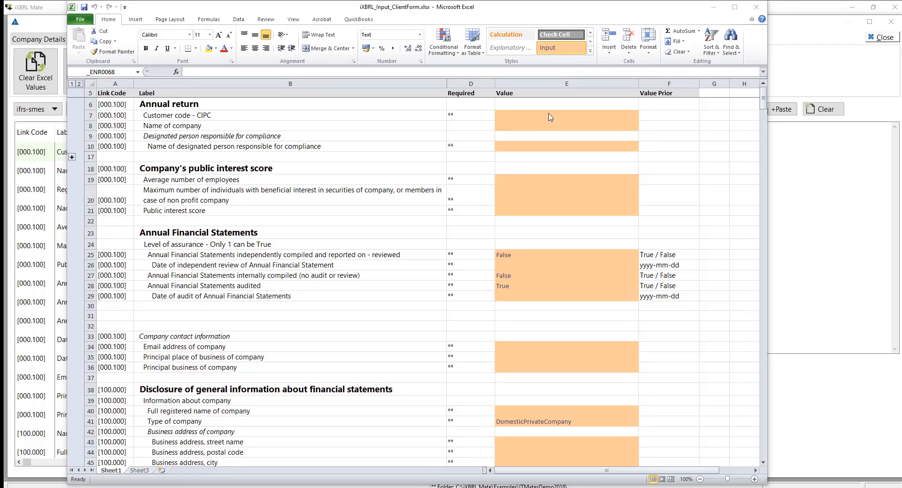
click(548, 115)
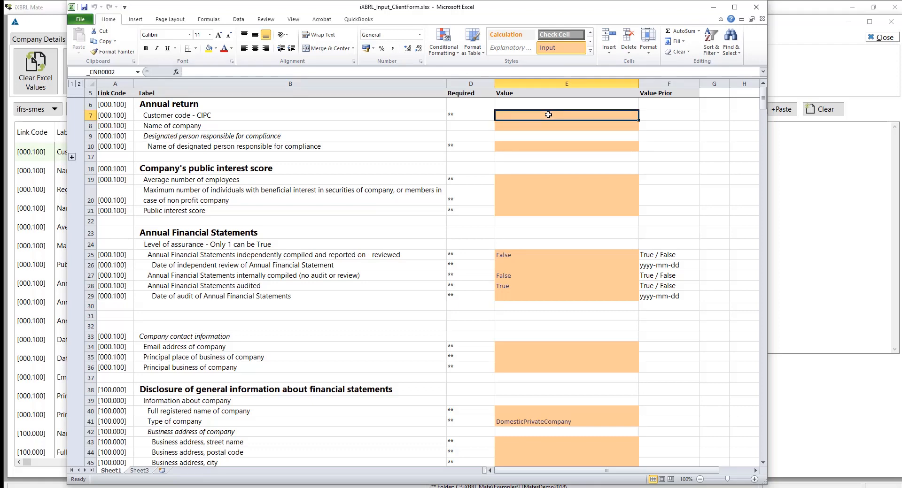
text(ITM1)
key(Return)
text(IT Mates)
key(Return)
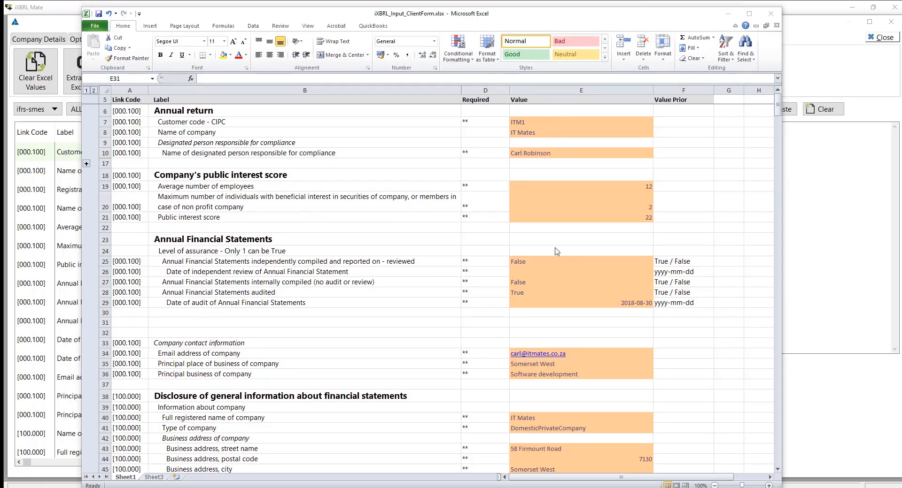
Step: Close the client form workbook with its changes saved and extract its values into the client file
click(771, 13)
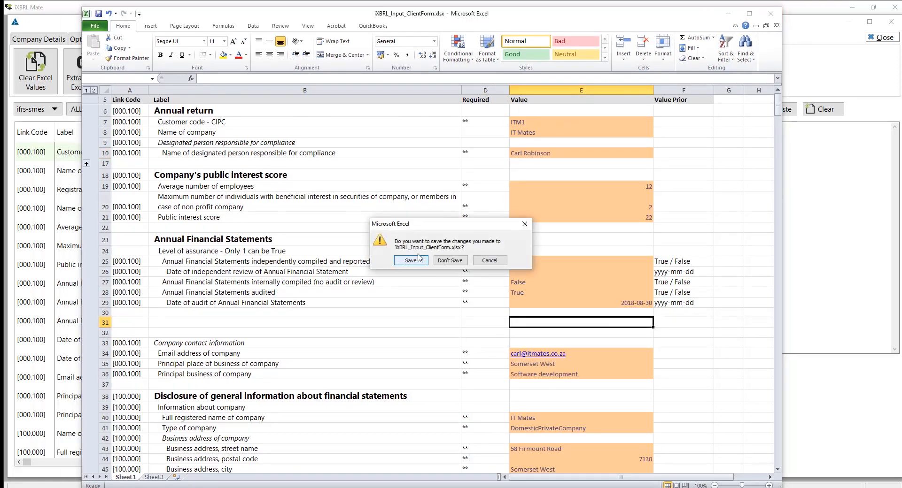
click(418, 260)
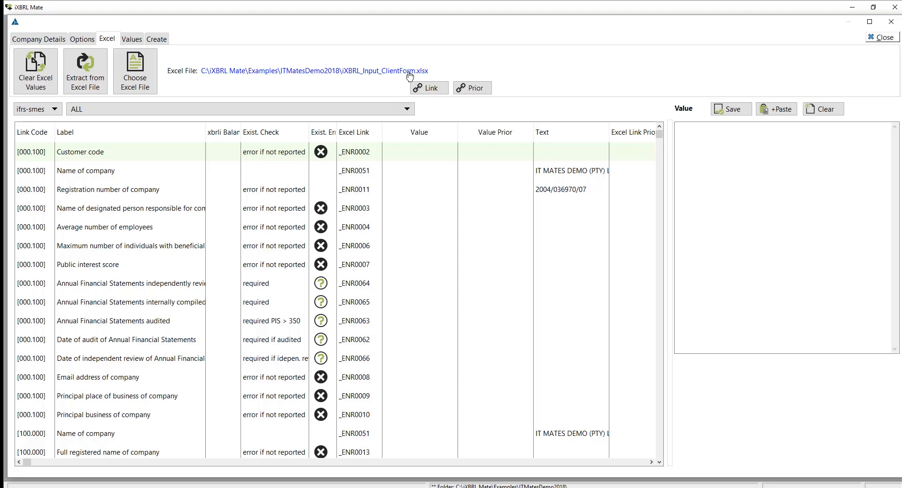
click(86, 77)
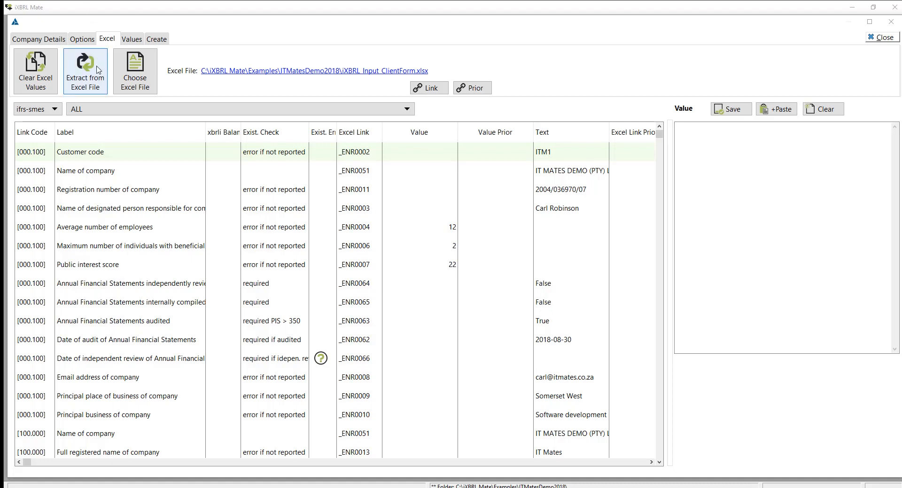
Step: Choose iXBRL_Input_IFRS_SMES_AFS.xlsx as the linked Excel file and open the workbook
click(131, 71)
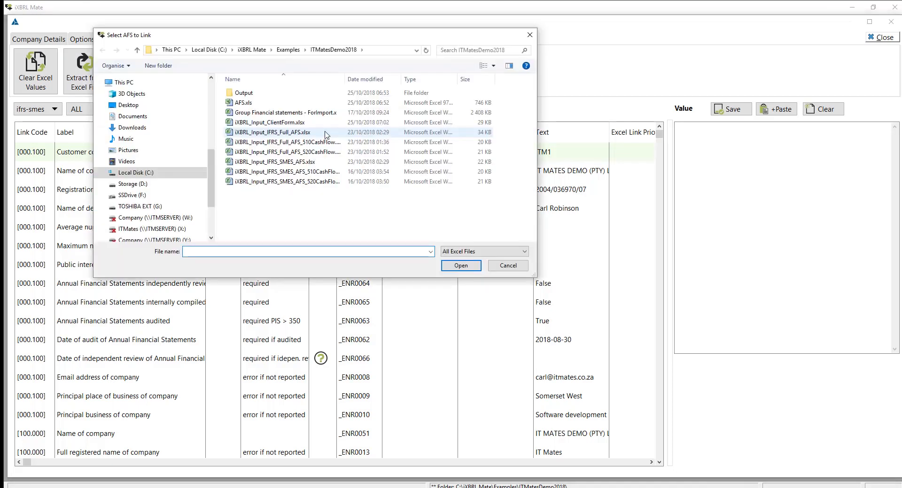
click(134, 73)
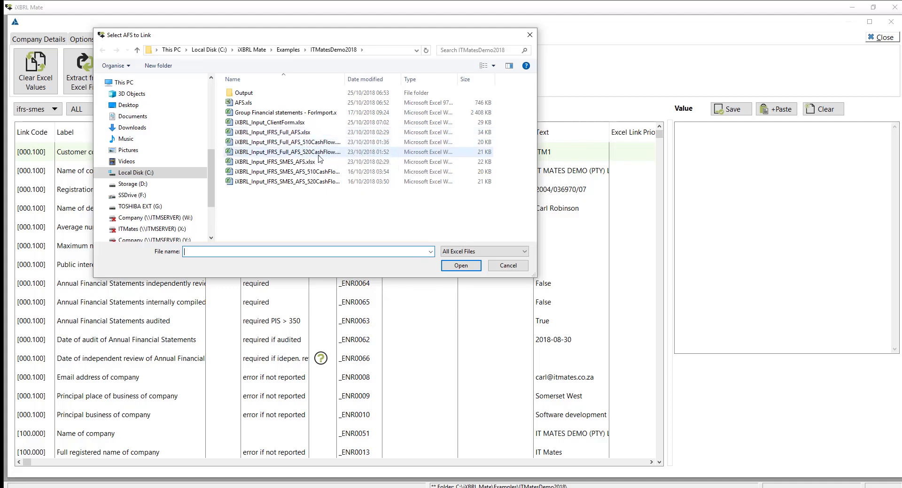
key(Escape)
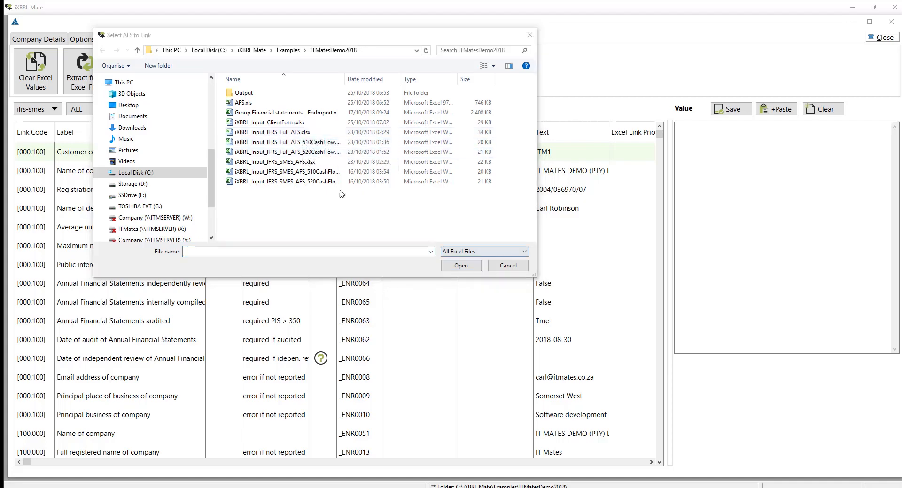
double_click(287, 135)
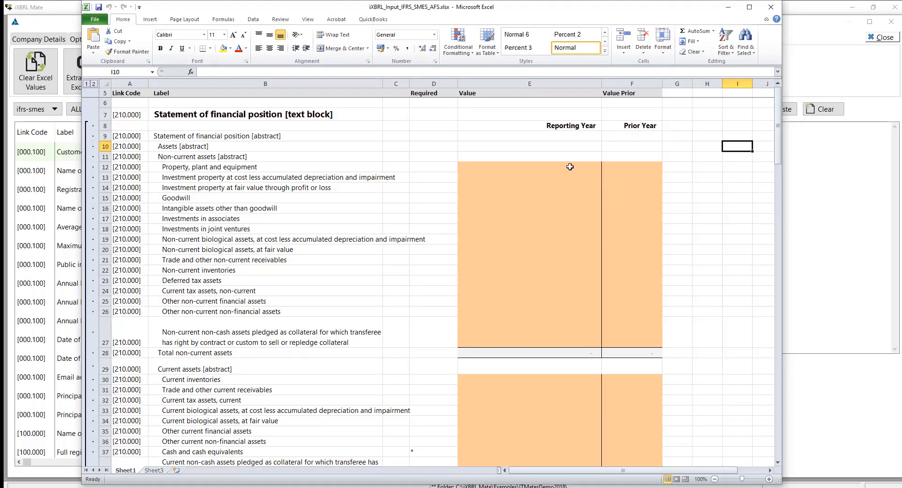
Step: Fill in both years' profit or loss: revenue 31 681 734 and 29 497 297, cost of sales 21 615 517 and 17 387 288, other income, other expense, tax
click(570, 166)
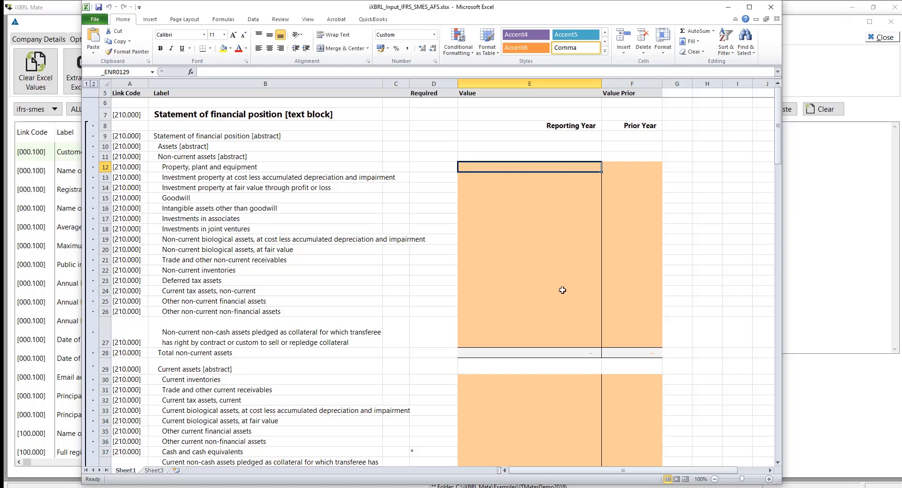
key(alt+Tab)
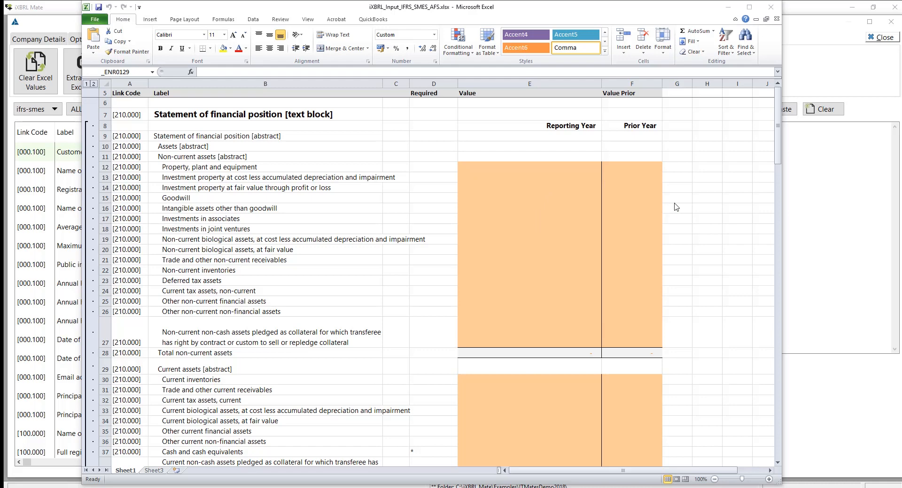
key(alt+Tab)
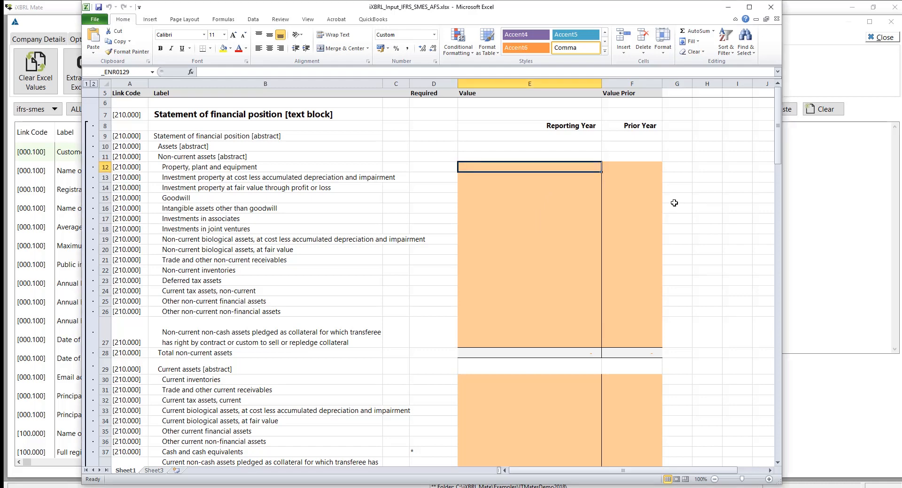
scroll(674, 203, down, 20)
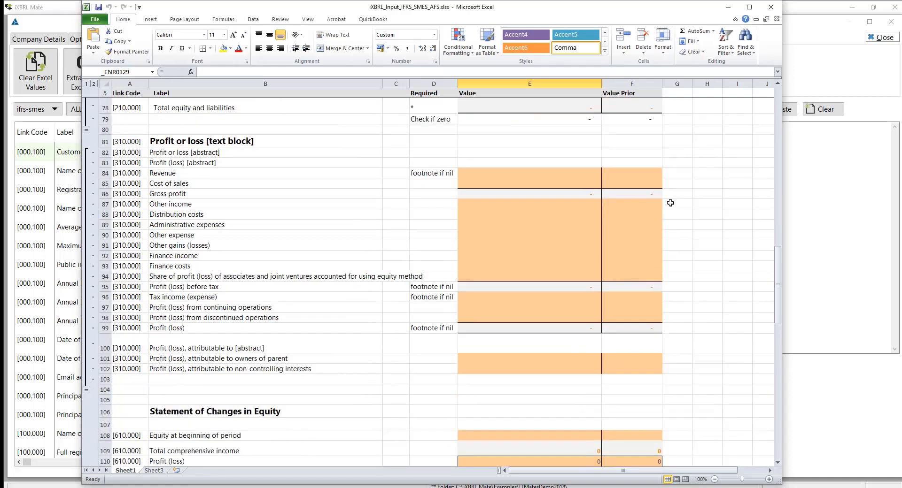
scroll(670, 203, down, 1)
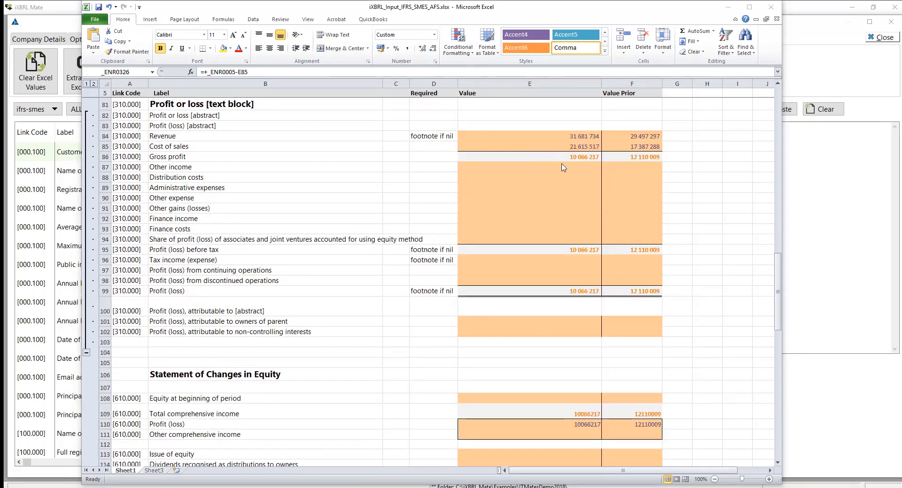
click(579, 158)
click(572, 290)
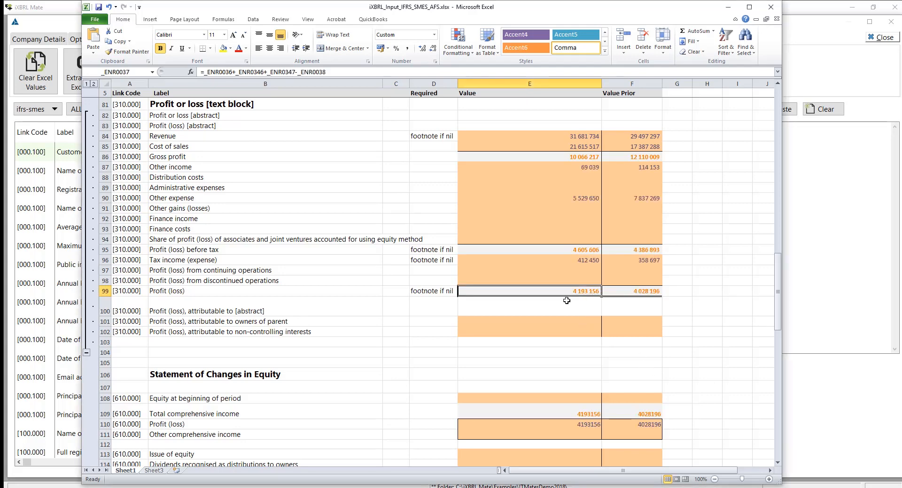
Step: Enter opening equity of 2121753 and 1693557 and dividends of 4000000 and 3600000 in the Statement of Changes in Equity, and check for zero differences
scroll(566, 301, down, 3)
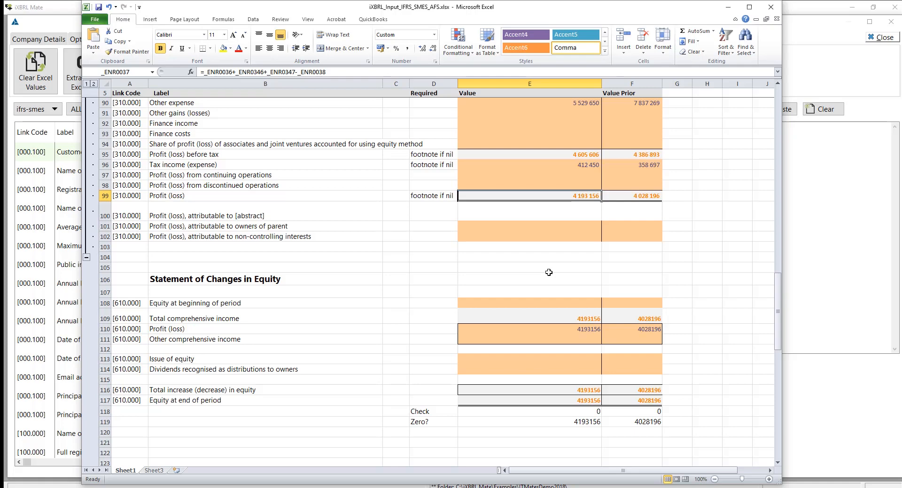
click(644, 303)
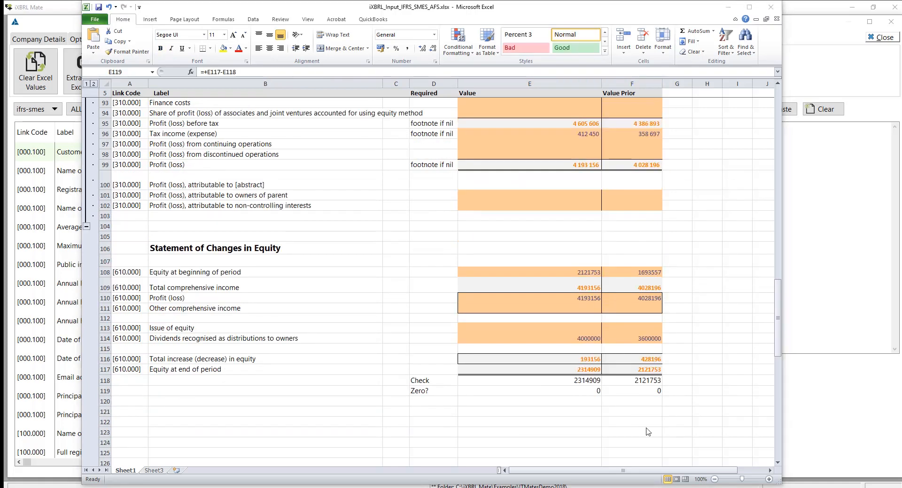
click(573, 392)
click(569, 391)
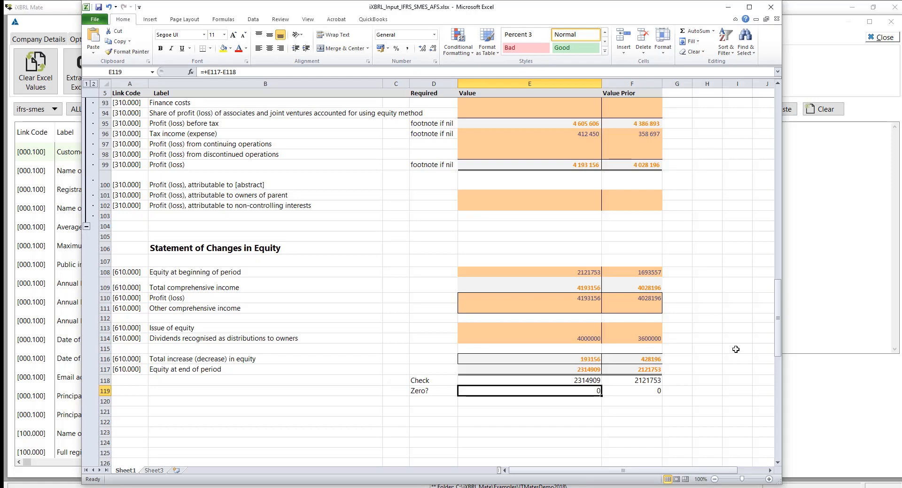
Step: Close the workbook and extract its values with the table filtered to [310.000] Statement of comprehensive income, profit or loss, by function of expense
click(771, 6)
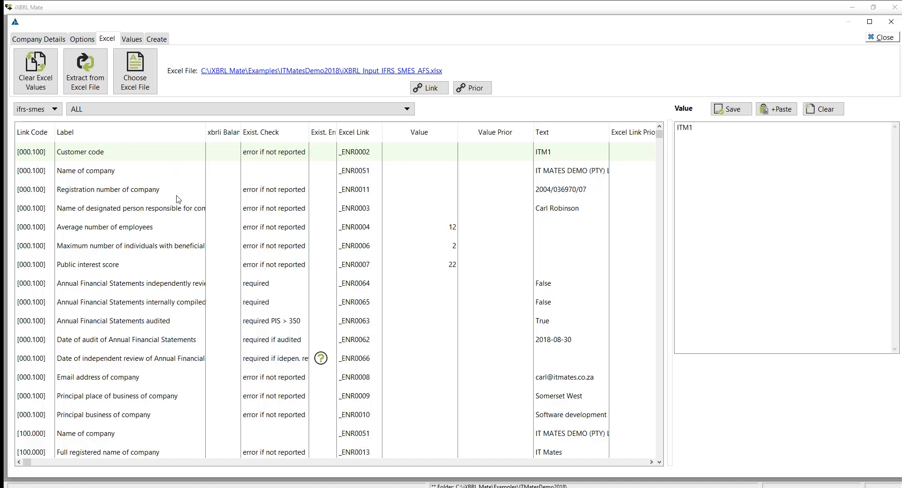
click(185, 110)
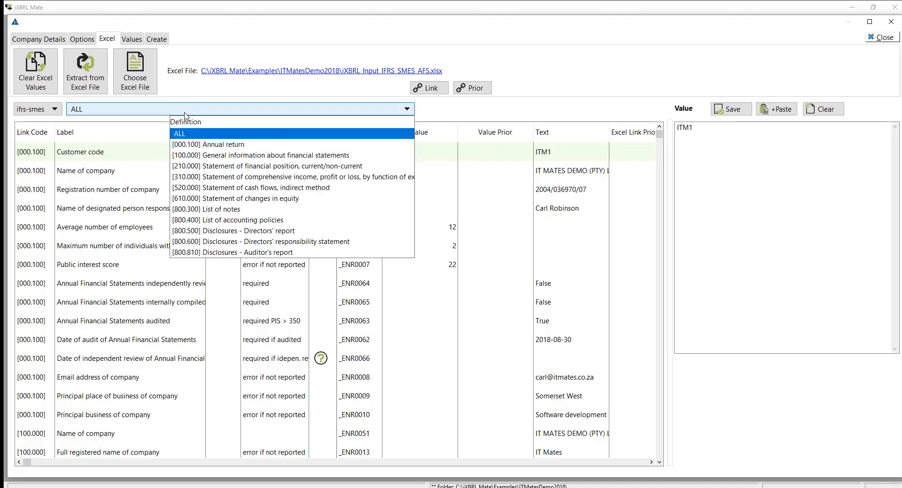
click(219, 177)
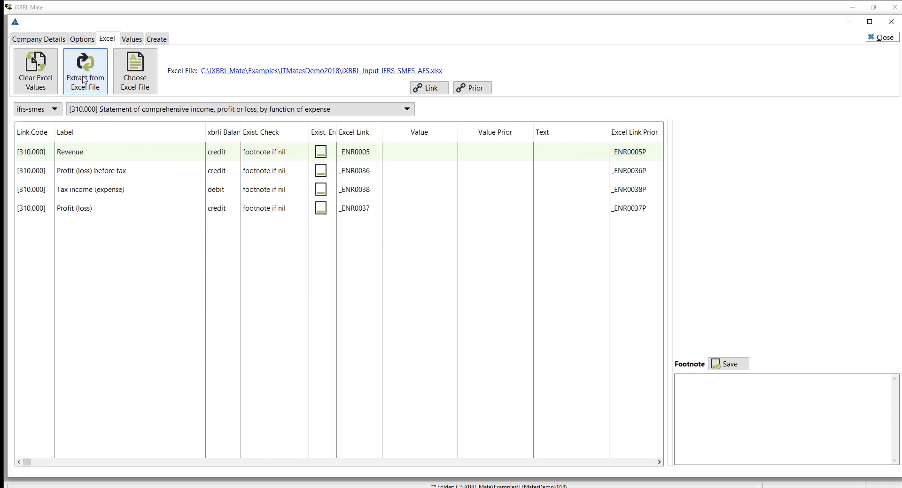
click(84, 80)
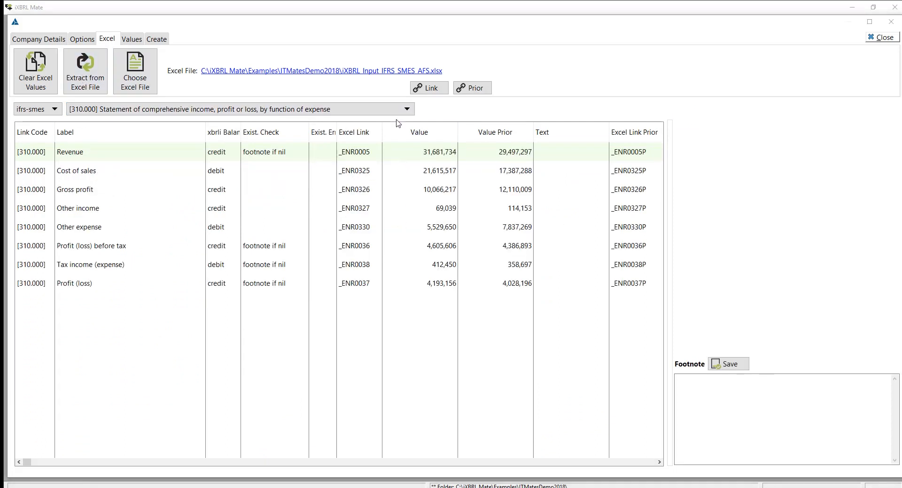
Step: Review the extracted [610.000] Statement of changes in equity values and open the values import for [210.000] Statement of financial position, current/non-current
click(407, 109)
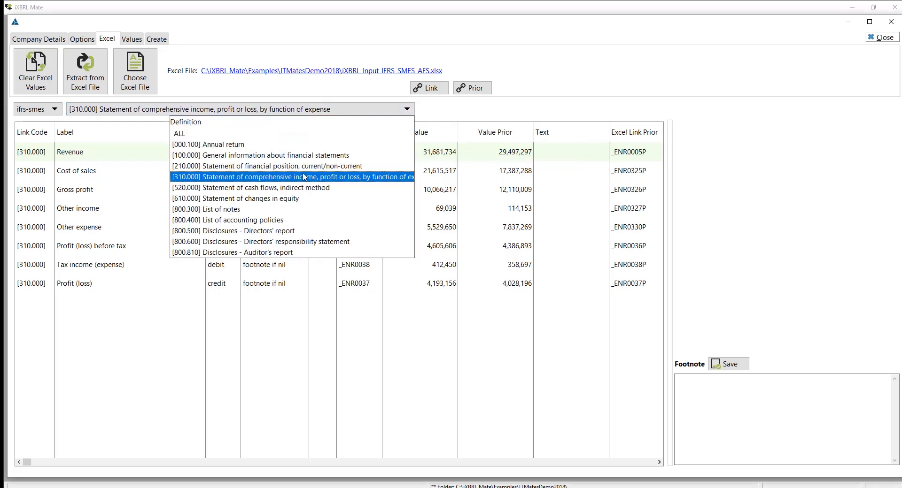
click(273, 199)
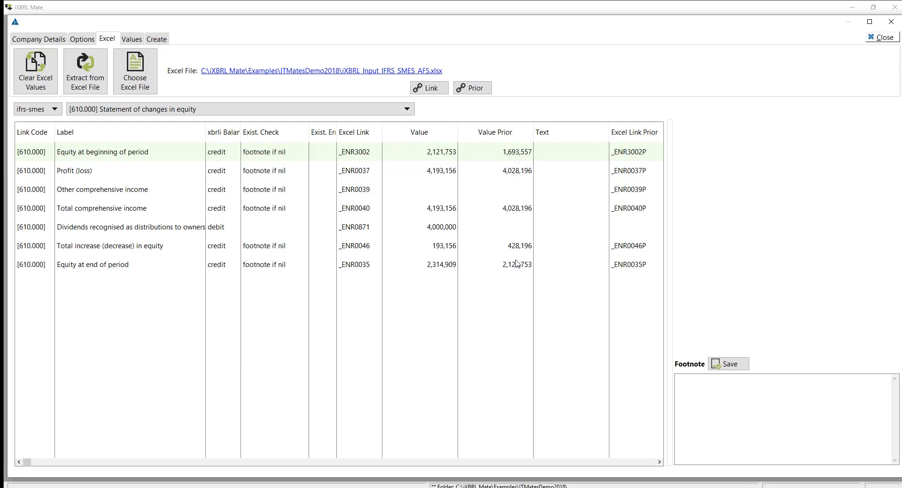
click(406, 110)
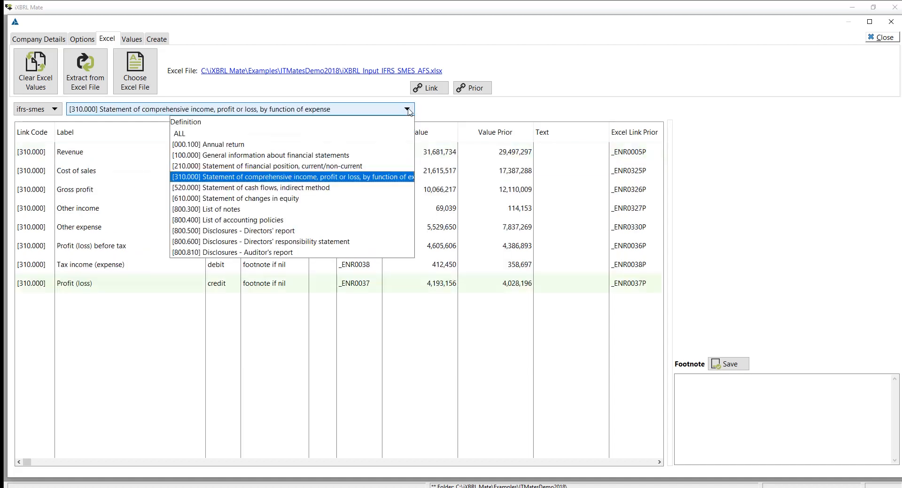
click(245, 167)
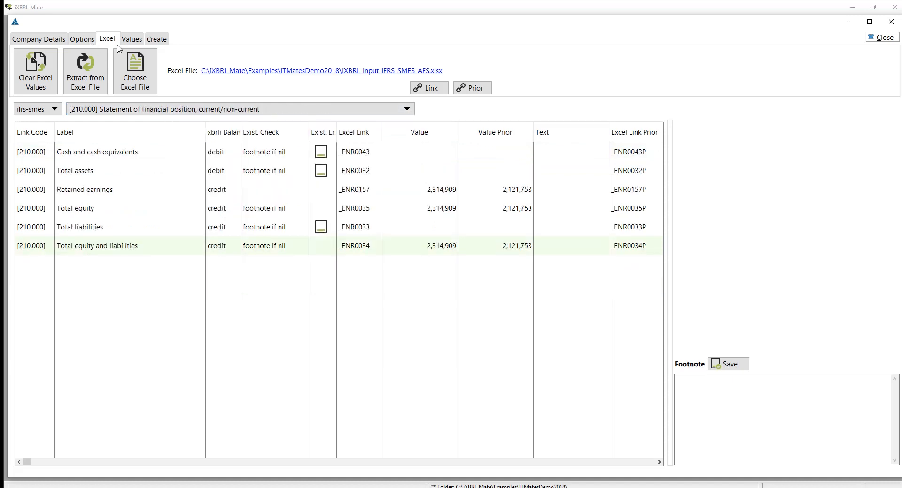
click(133, 40)
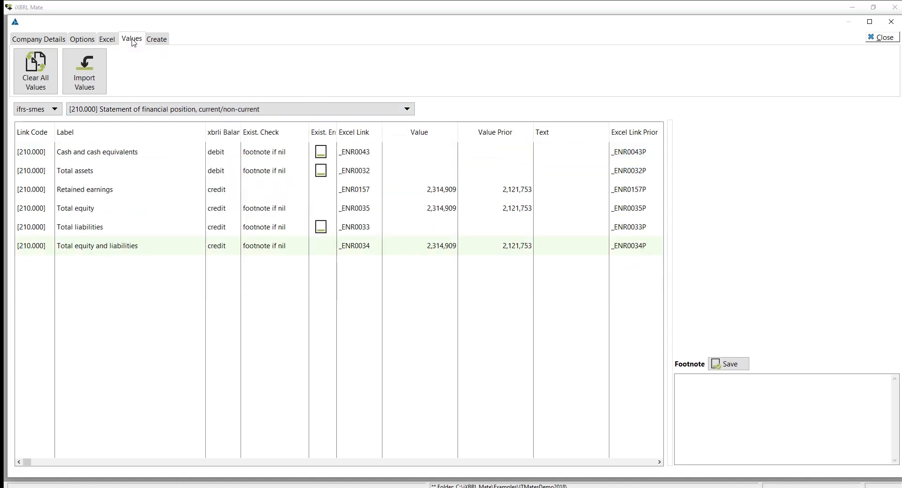
click(85, 67)
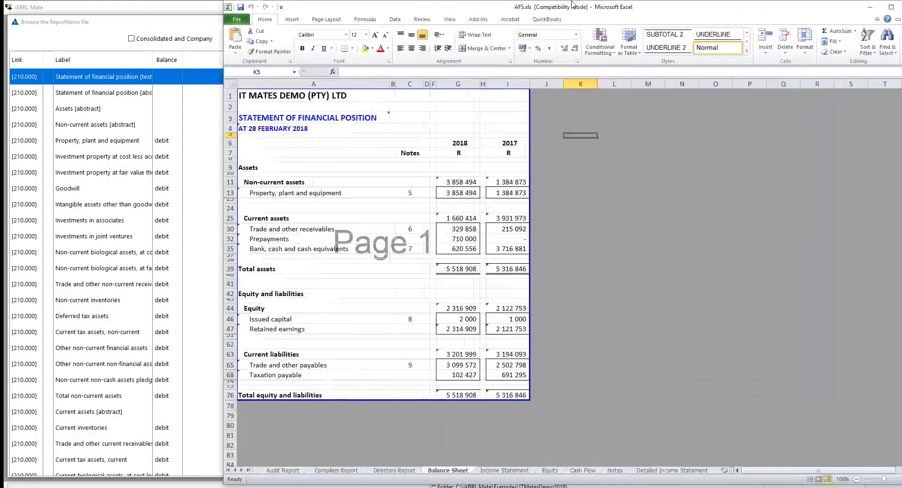
Step: Switch to AFS.xls in Excel and move the Notes cells C7:C68 of the Balance Sheet to column K, beyond the 2017 figures
drag(571, 4, 564, 20)
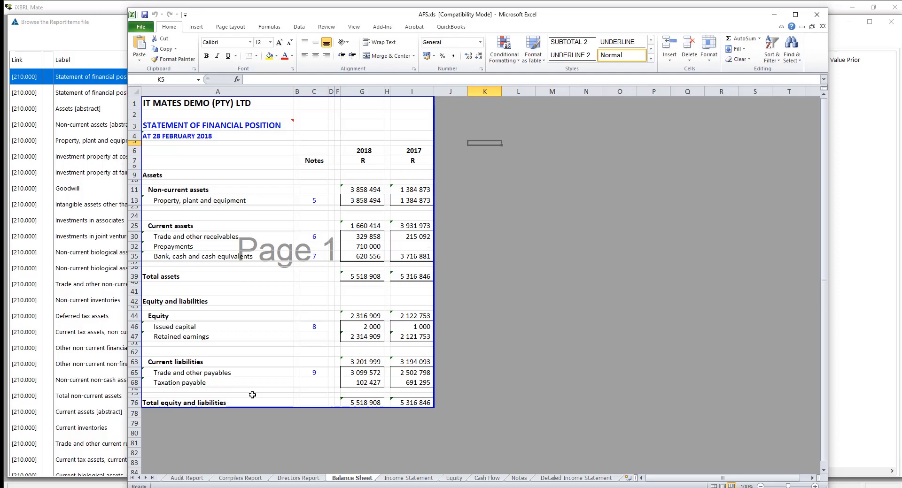
click(312, 160)
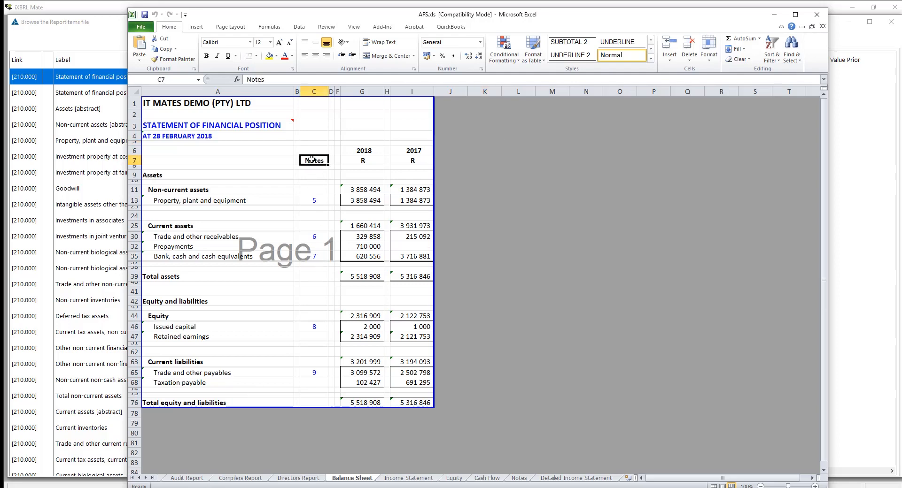
drag(311, 160, 309, 384)
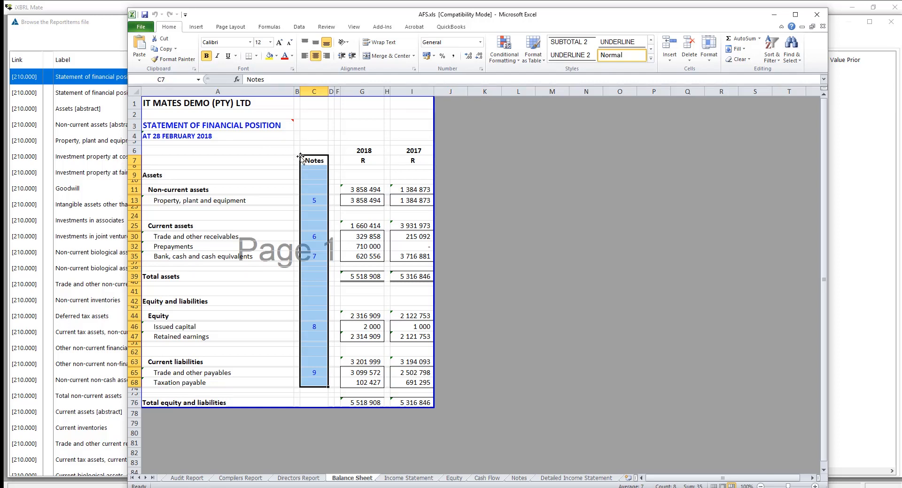
drag(300, 157, 482, 169)
click(537, 215)
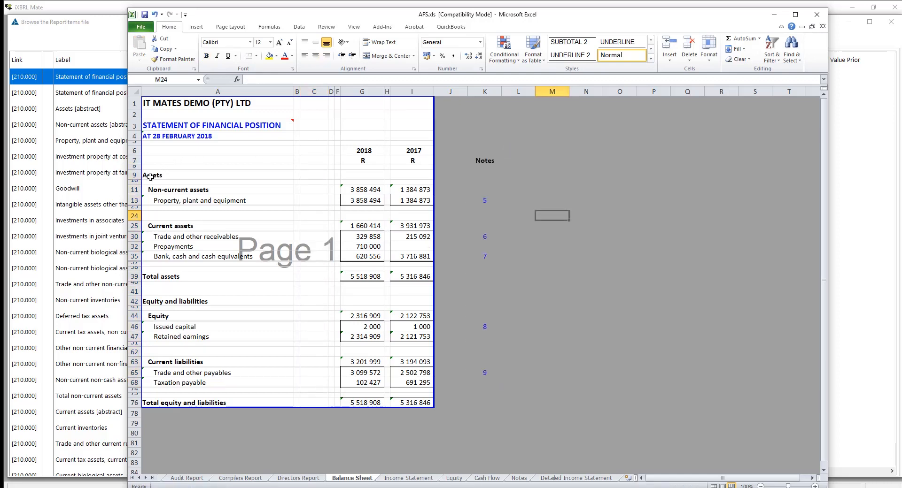
Step: Copy Balance Sheet range A9:K76, from Assets down to Total equity and liabilities, and paste it into the iXBRL Mate import window
drag(149, 176, 475, 402)
right_click(476, 402)
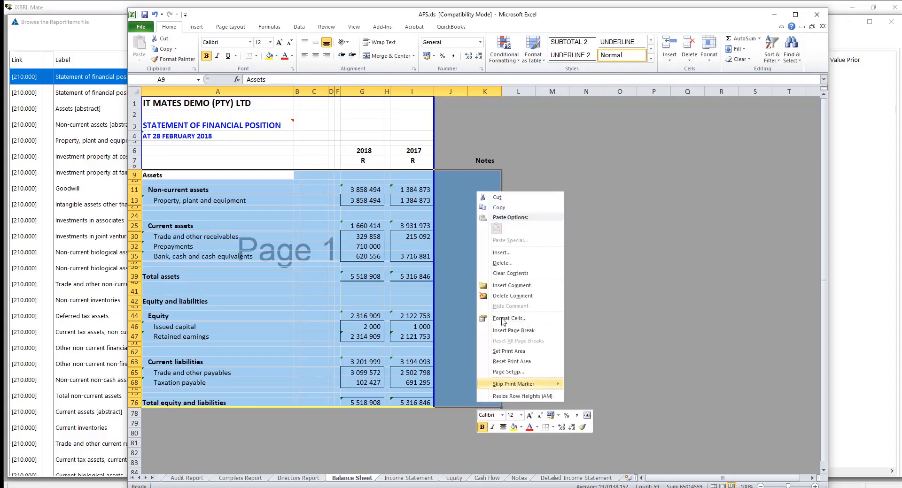
click(499, 207)
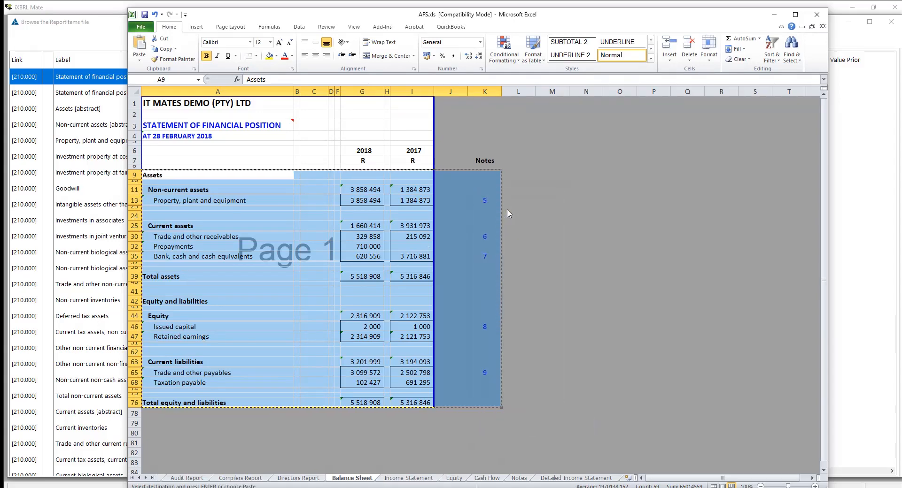
click(855, 165)
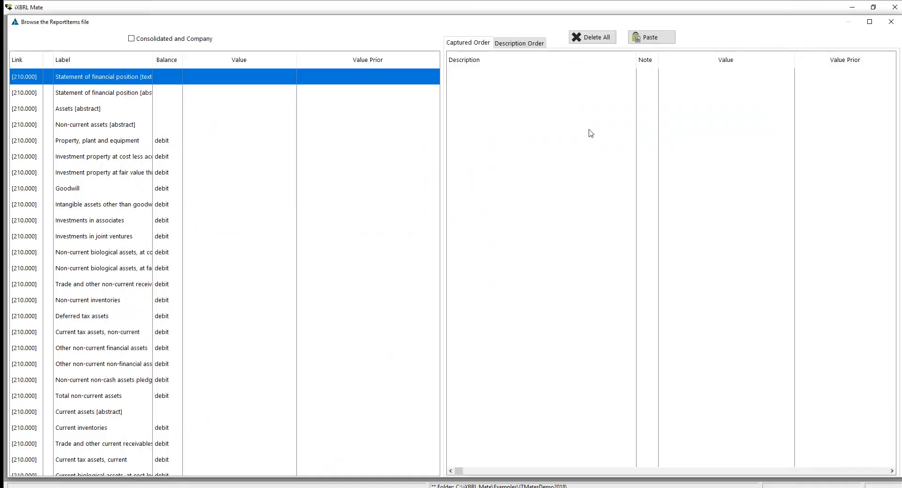
click(651, 40)
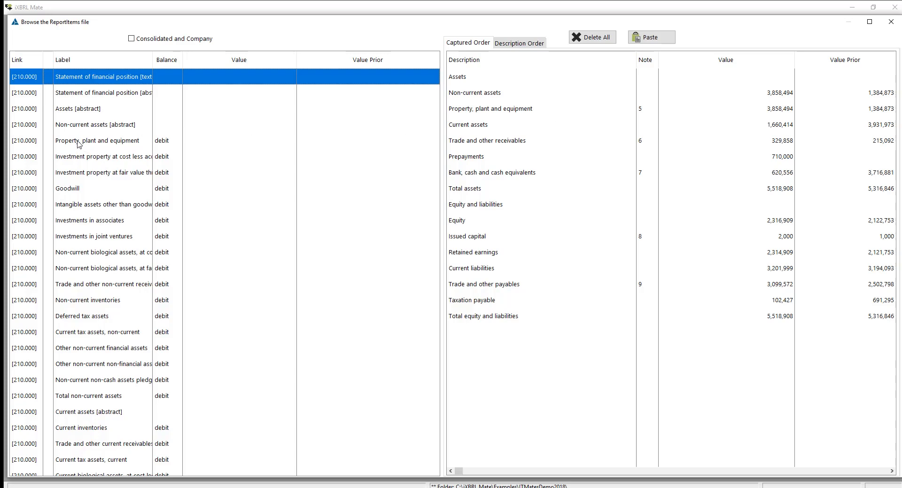
Step: Assign the captured Non-current assets line to Total non-current assets, and Property, plant and equipment to the report item of the same name
click(473, 96)
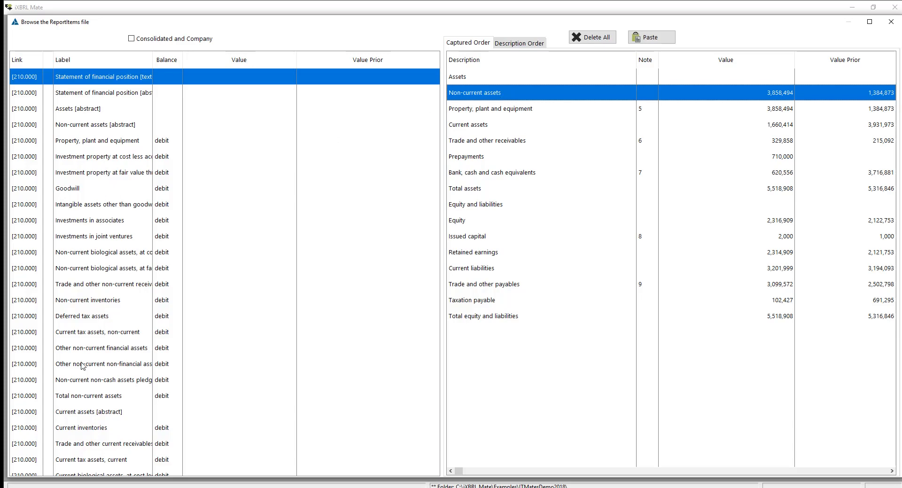
click(90, 401)
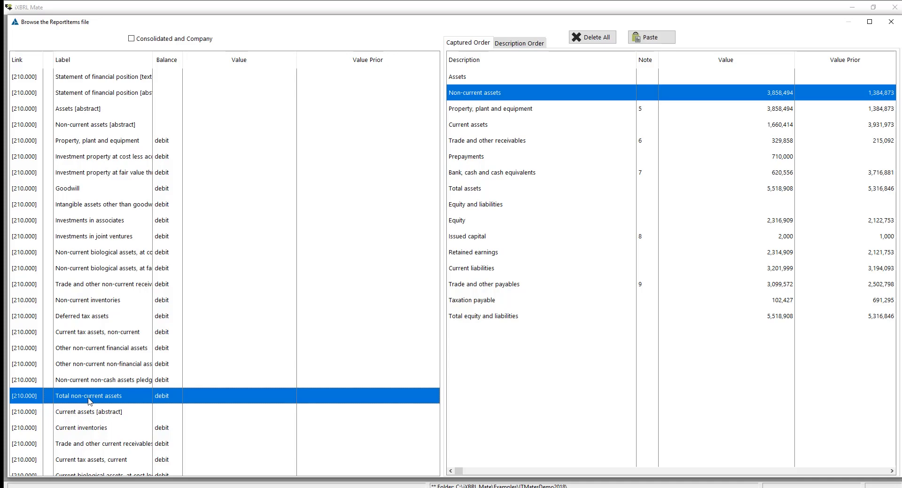
double_click(473, 95)
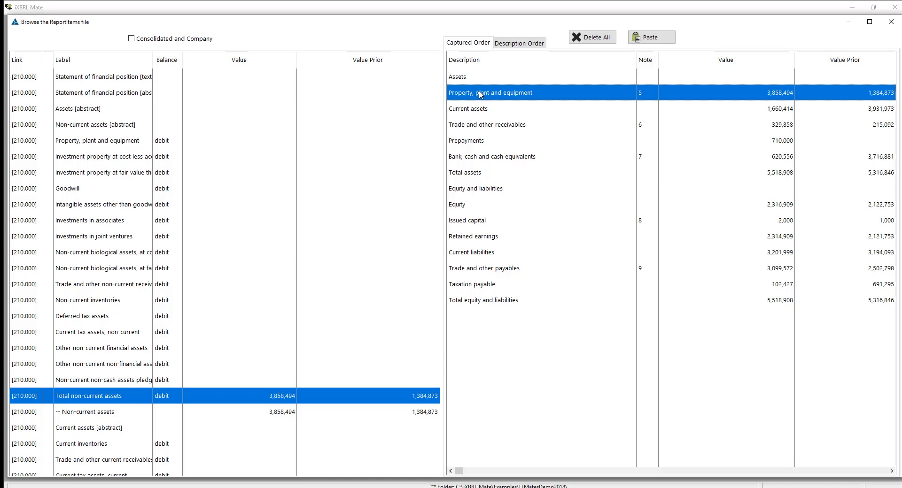
click(101, 142)
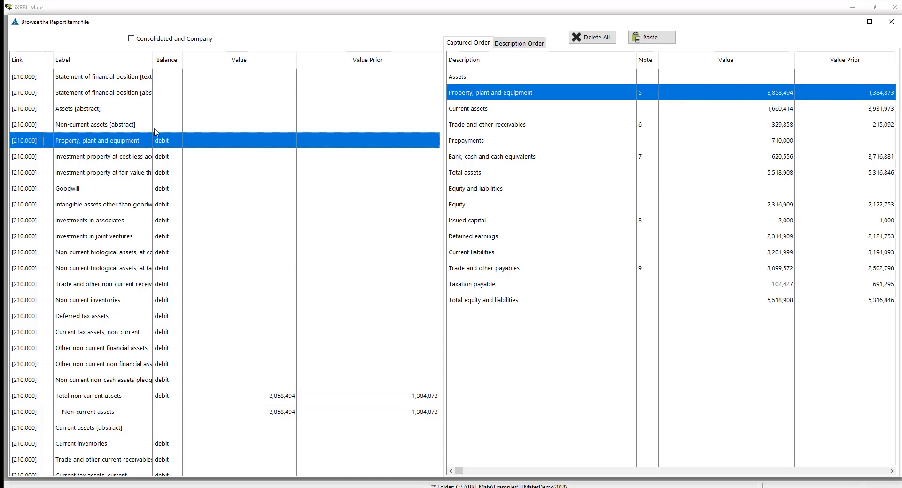
double_click(497, 92)
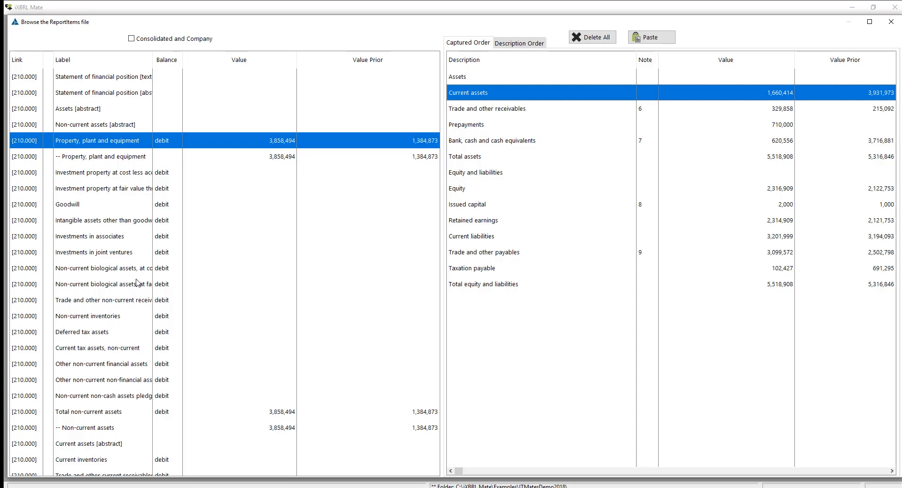
Step: Assign the captured Current assets line to Total current assets, and Trade and other receivables to Trade and other current receivables
scroll(114, 432, down, 4)
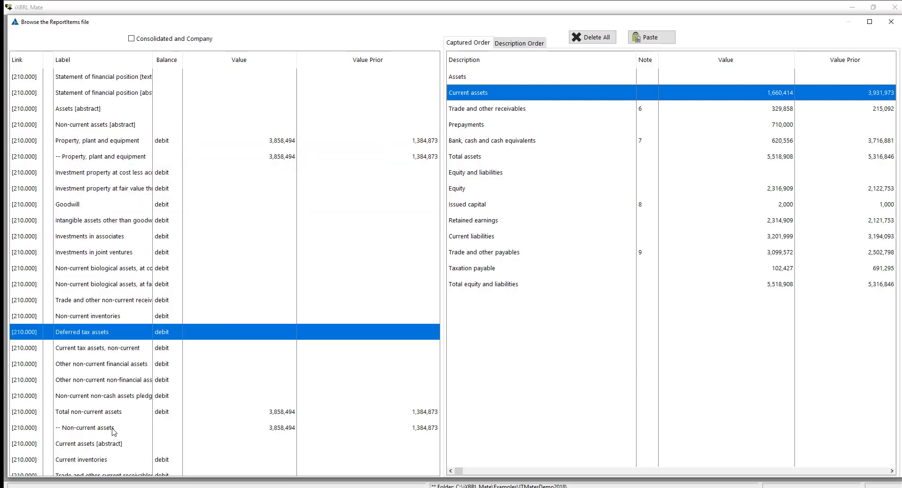
scroll(114, 432, down, 19)
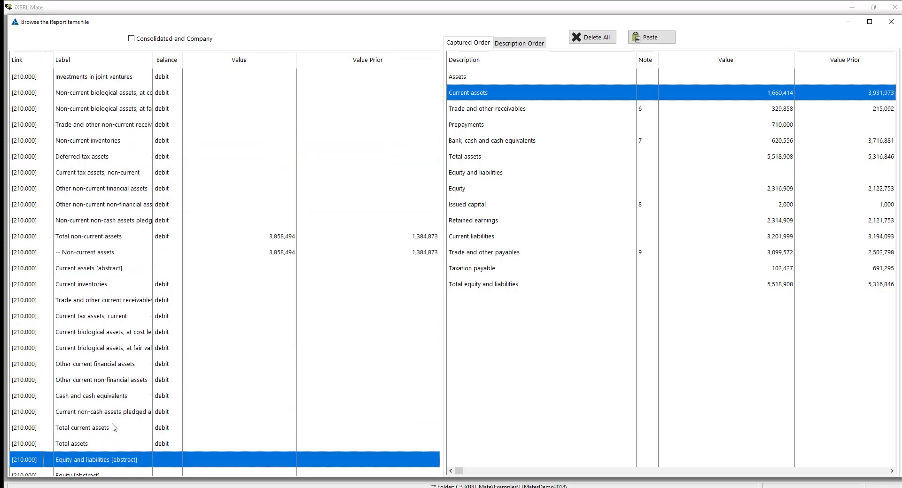
click(94, 429)
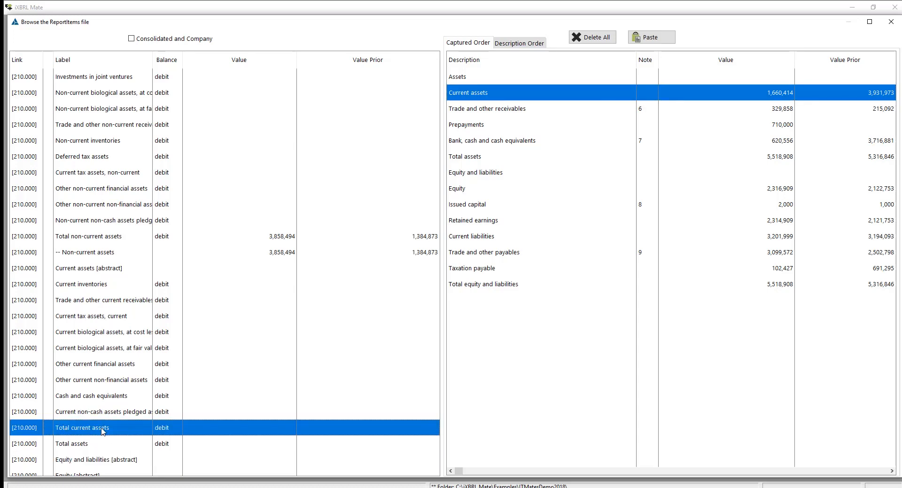
double_click(513, 92)
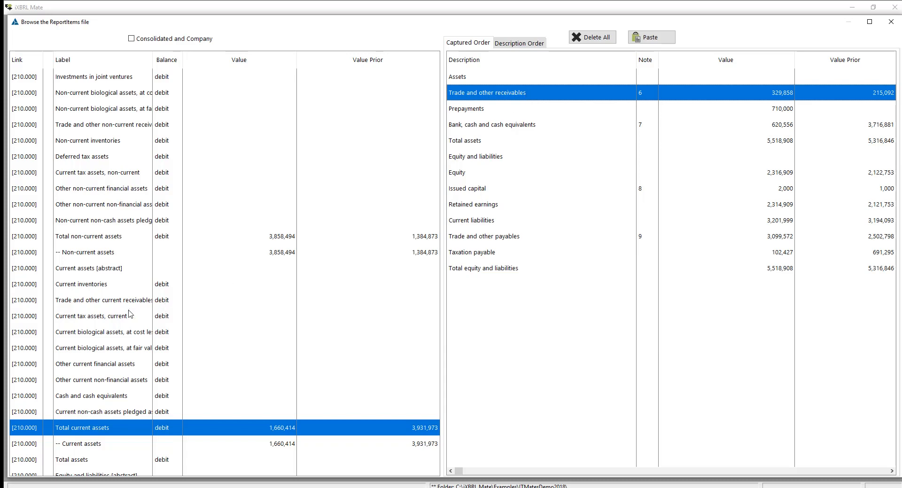
click(99, 303)
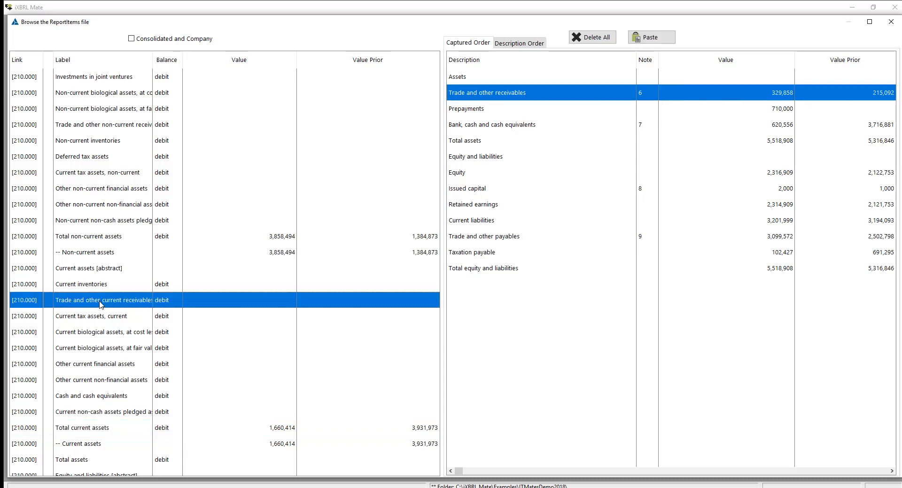
double_click(517, 93)
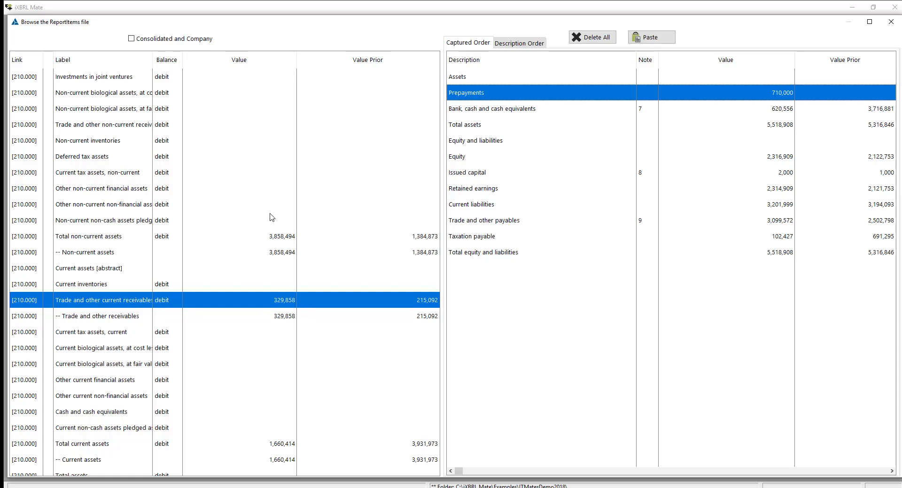
Step: Consult the browser's search results on financial and non-financial assets, and assign the captured Prepayments line to Other current financial assets
click(96, 383)
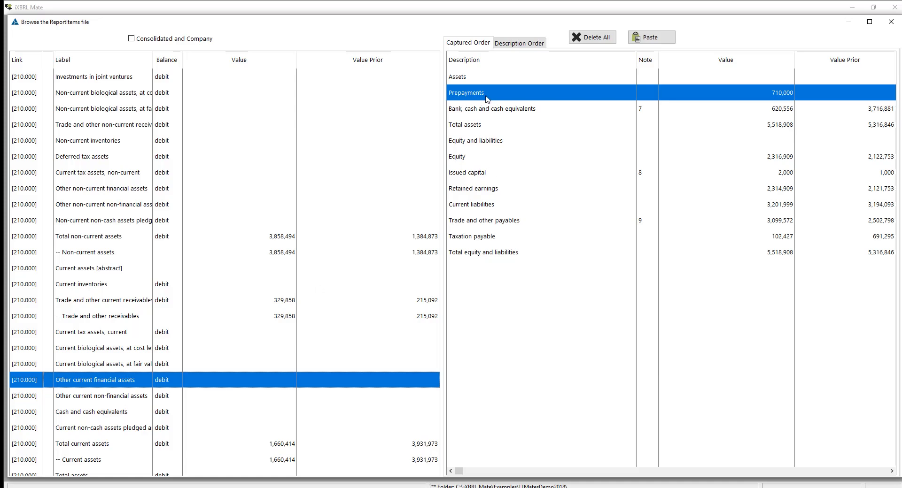
double_click(177, 385)
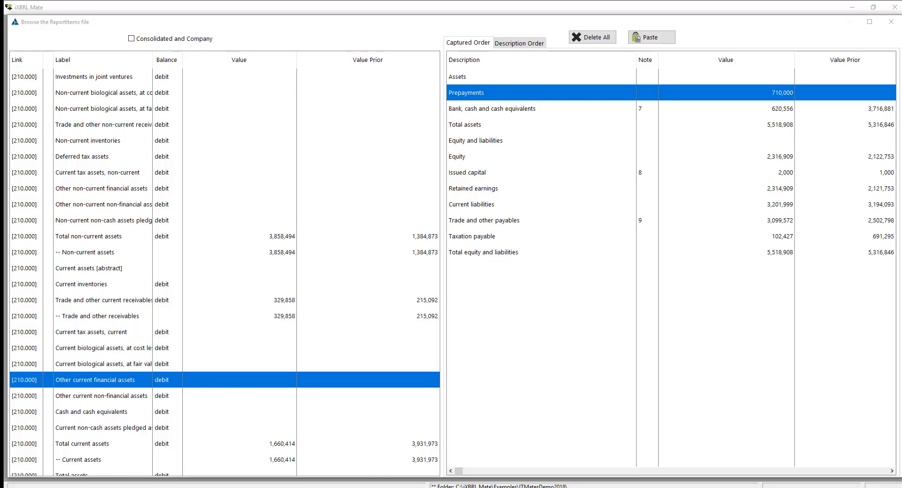
drag(901, 50, 473, 32)
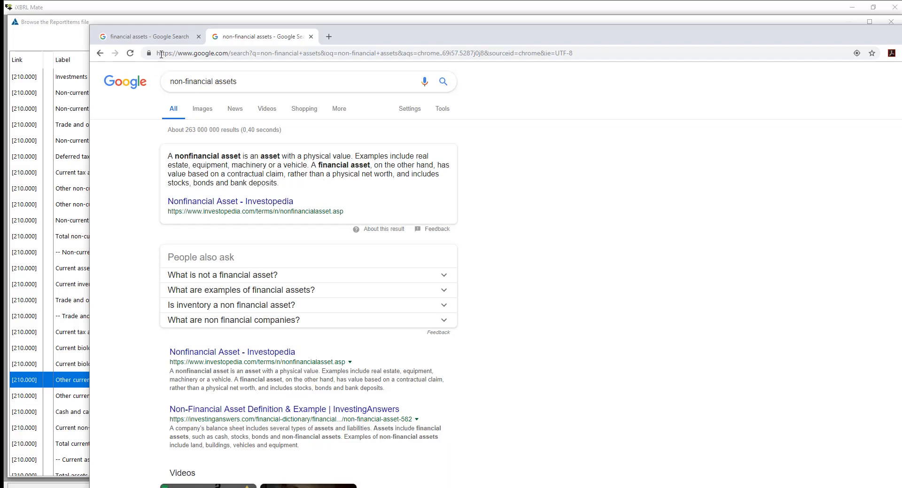
click(143, 38)
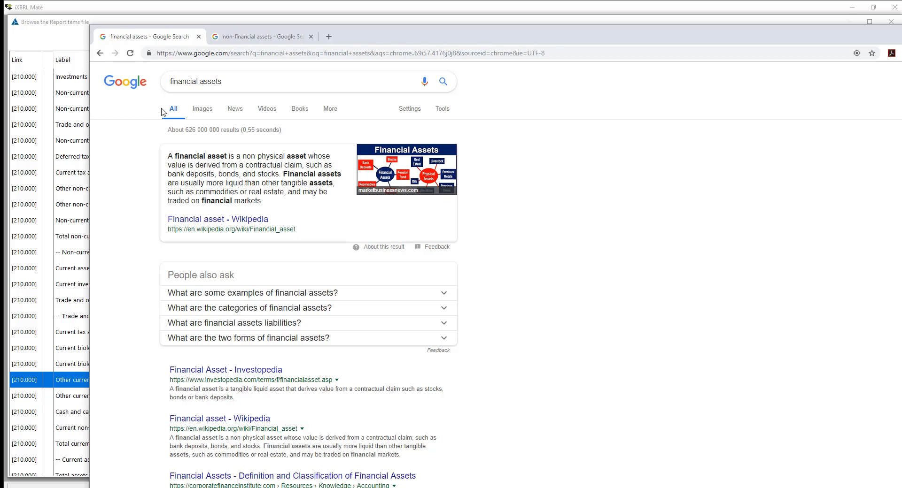
drag(367, 35, 901, 37)
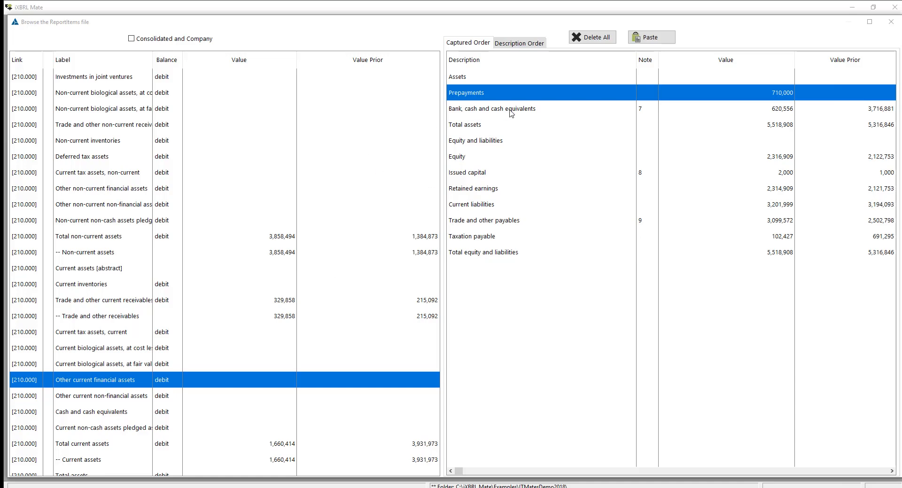
click(502, 92)
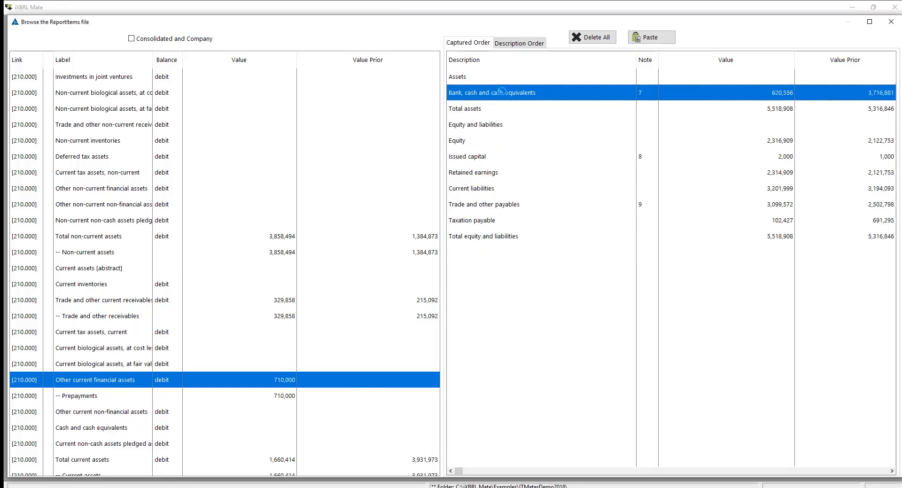
Step: Assign Bank, cash and cash equivalents and the remaining captured lines through Total equity and liabilities to their matching report items, and close the import window
click(87, 431)
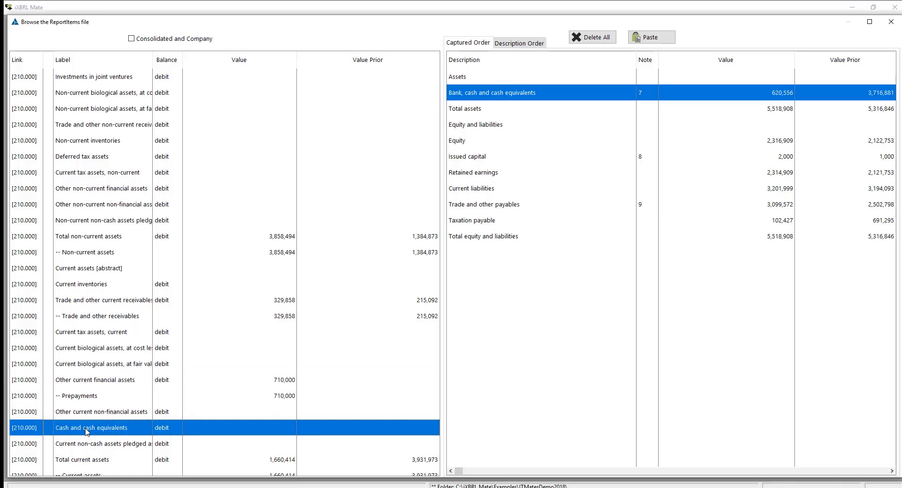
click(494, 93)
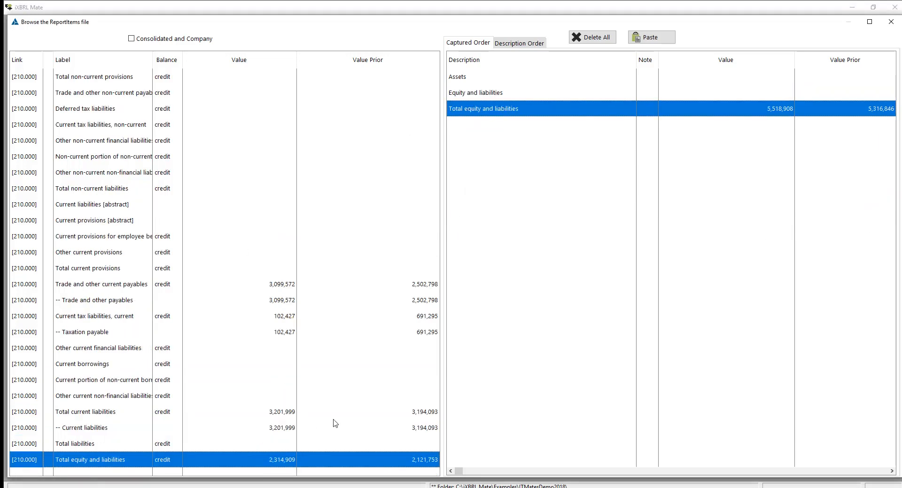
click(519, 106)
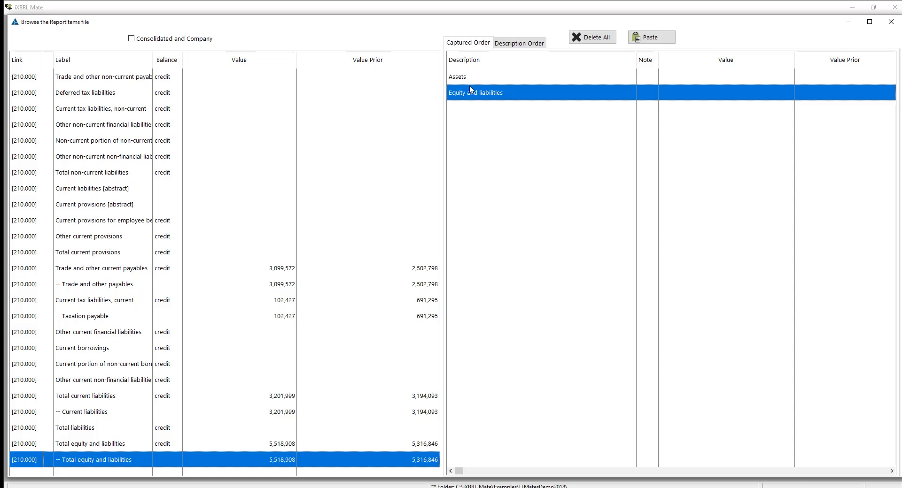
click(891, 22)
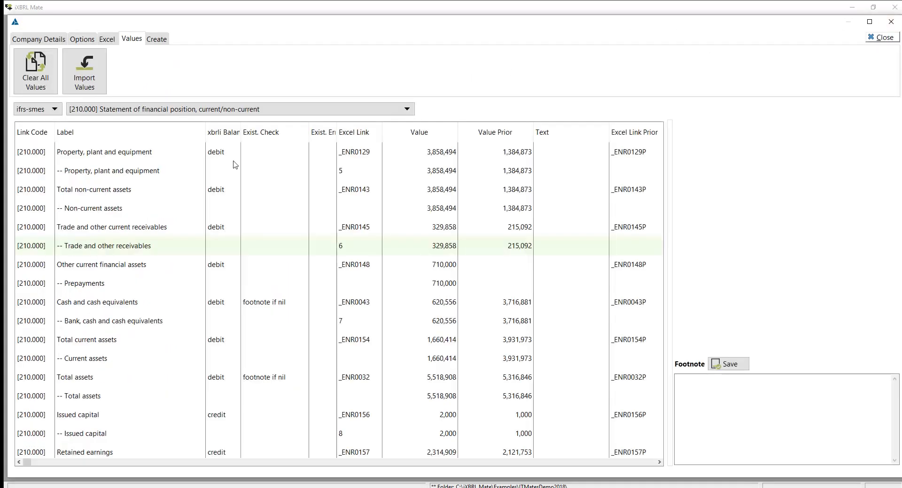
Step: List the values of ALL statements and review them from the annual return down to the auditor's report disclosures for missing entries
click(80, 175)
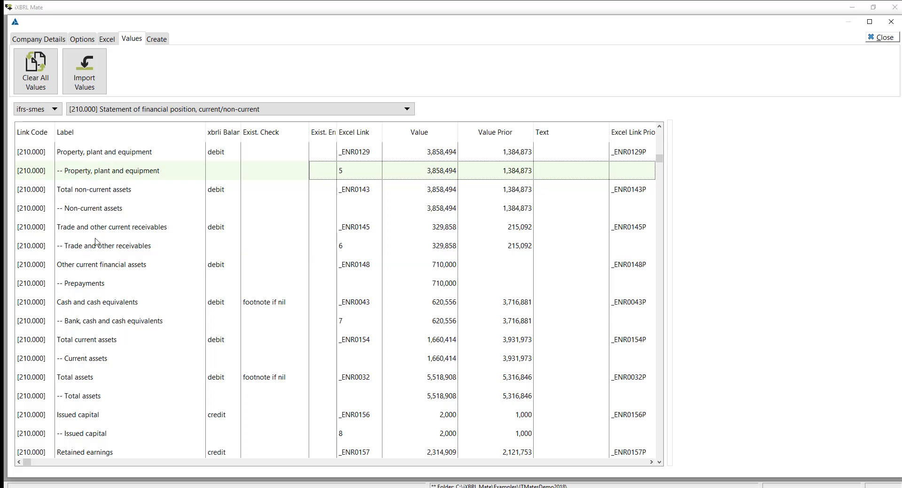
click(405, 109)
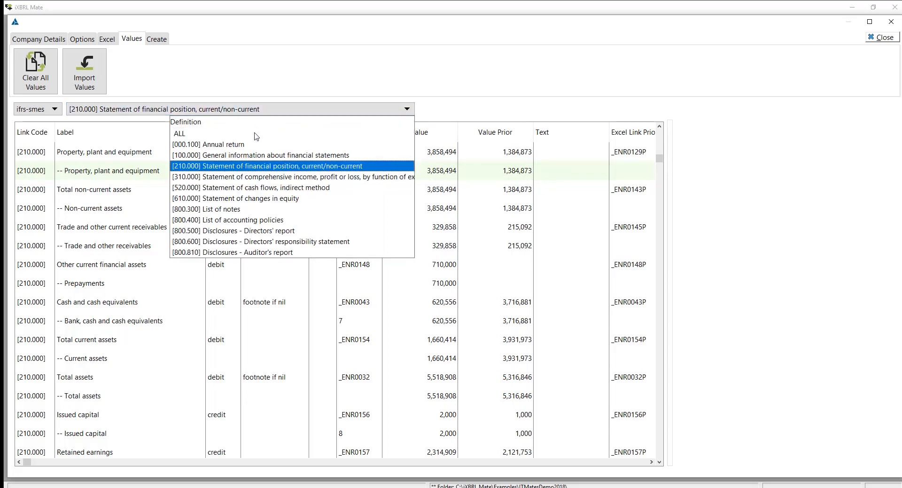
click(221, 135)
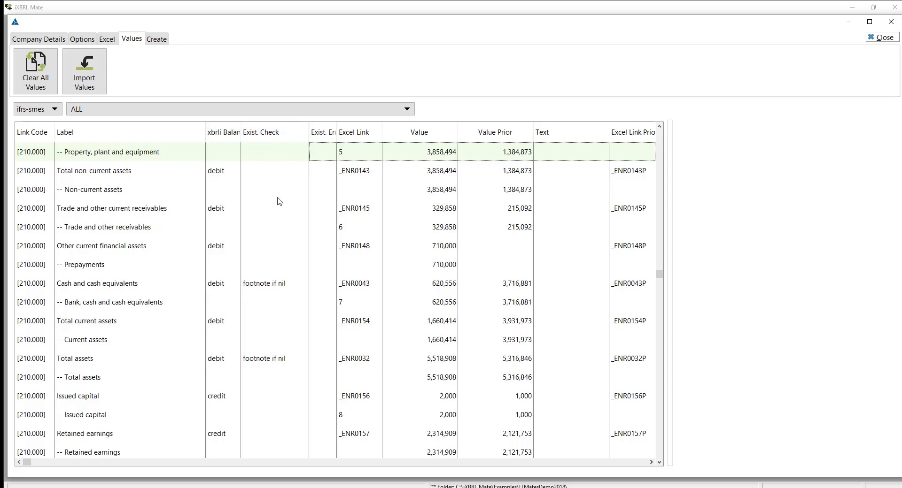
scroll(280, 202, up, 15)
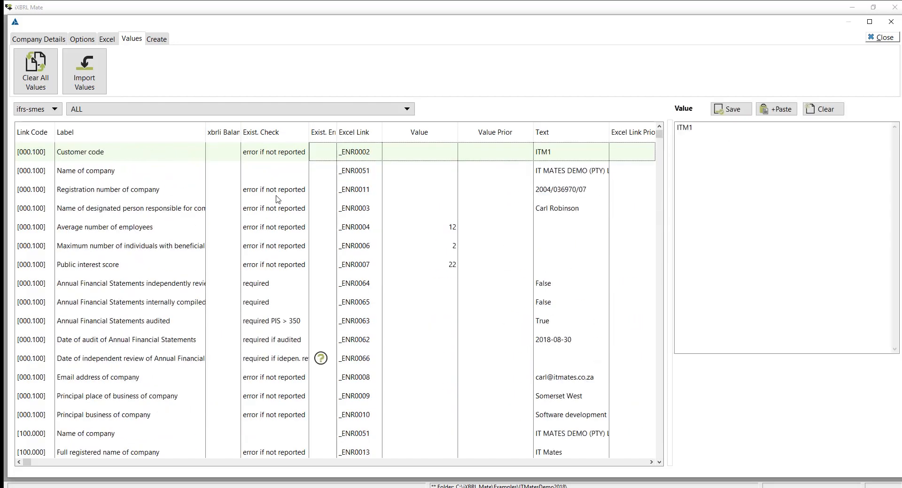
scroll(290, 202, down, 18)
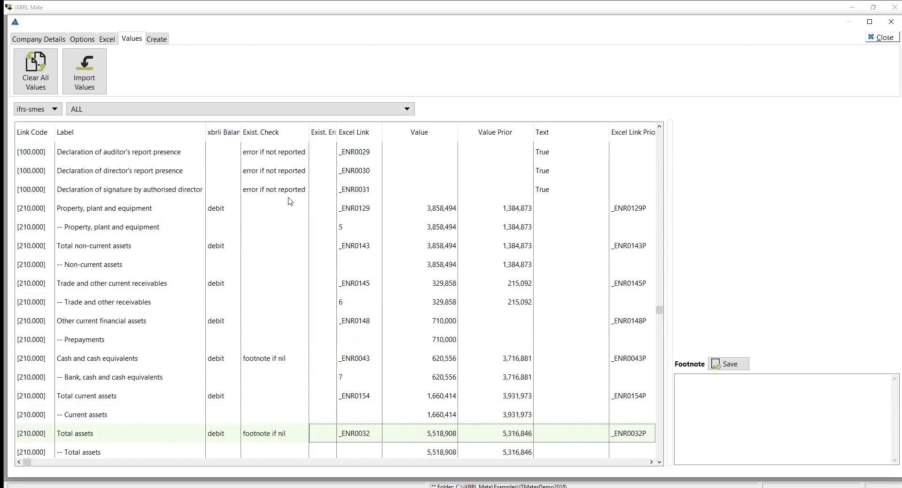
scroll(290, 202, down, 1)
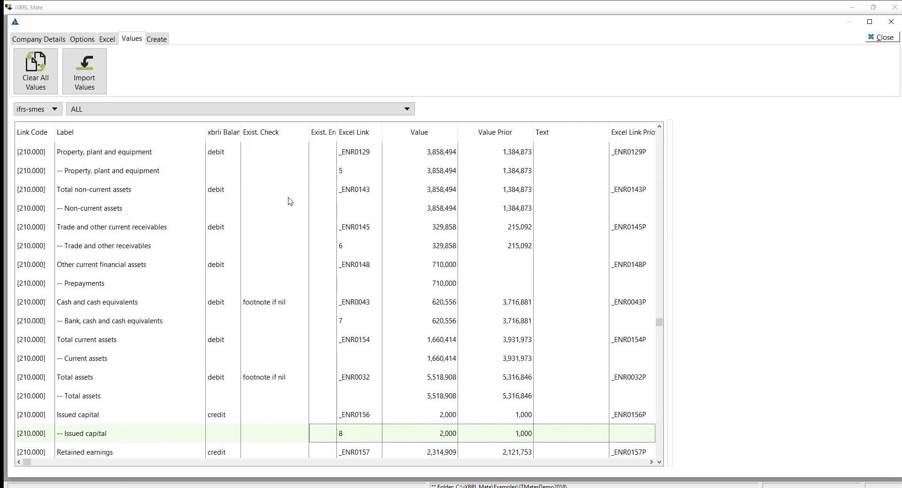
scroll(290, 202, down, 20)
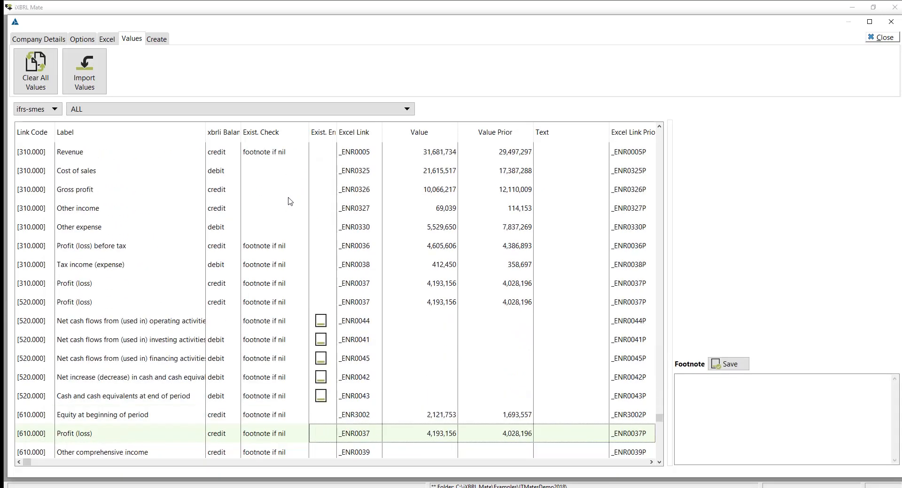
scroll(290, 202, down, 7)
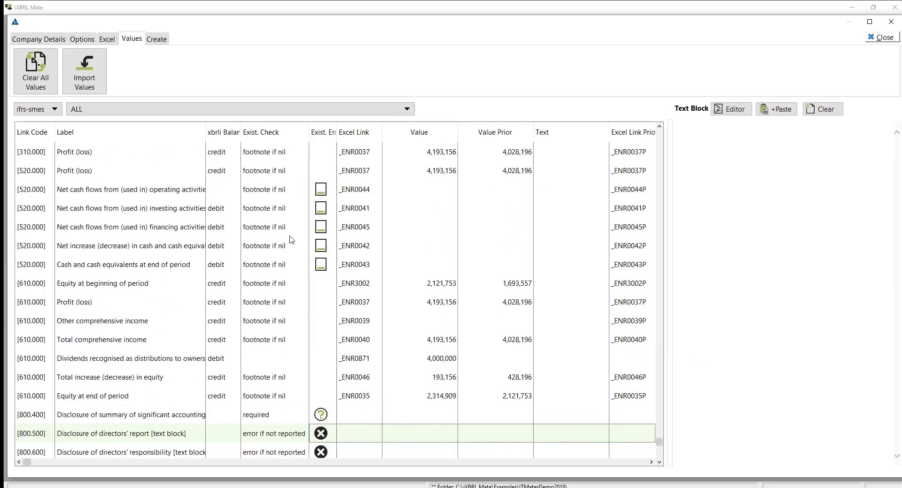
scroll(291, 240, down, 4)
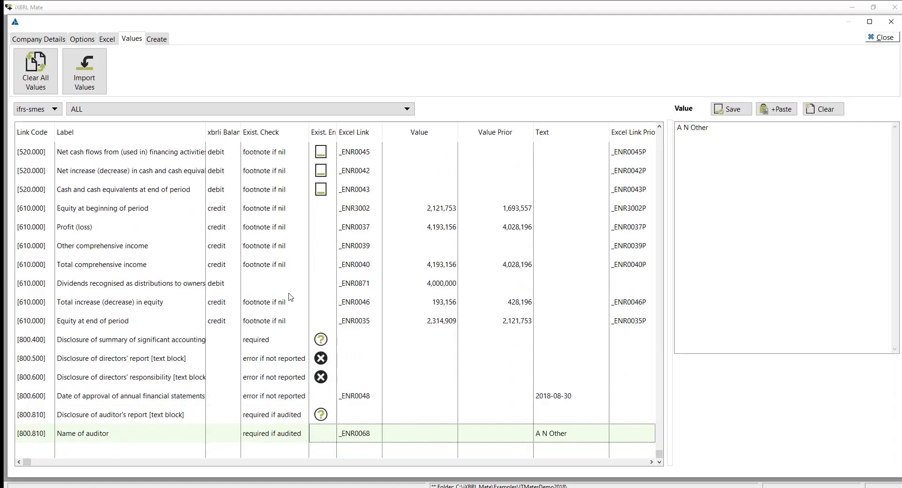
Step: Copy the full directors' report from the AFS.xls workbook into the Disclosure of directors' report text block, and widen the text pane
click(147, 360)
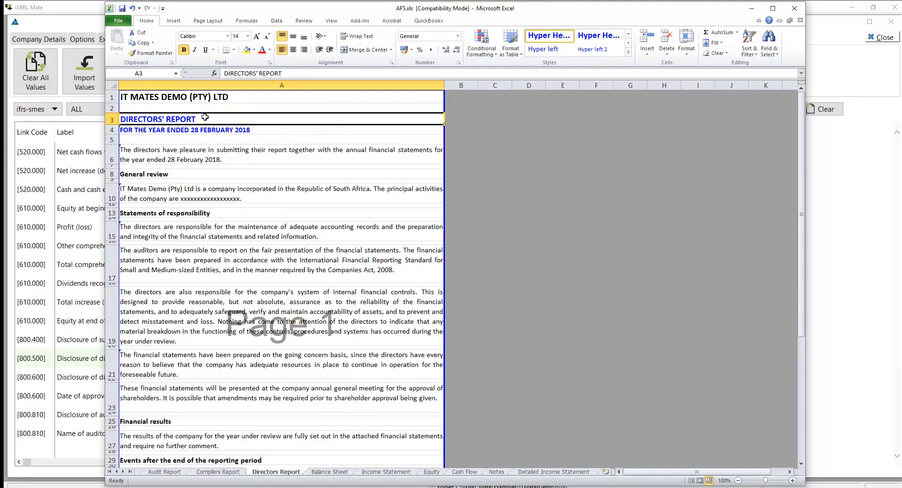
drag(306, 123, 318, 433)
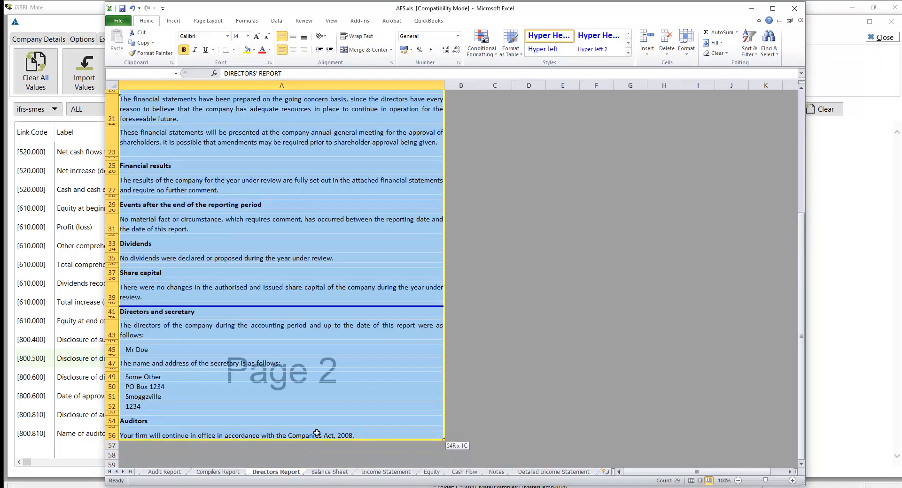
right_click(317, 433)
click(351, 251)
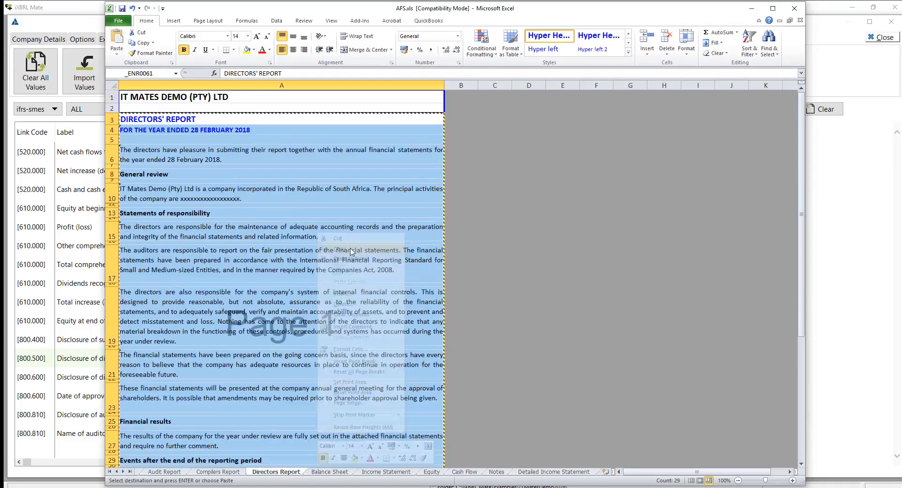
click(864, 172)
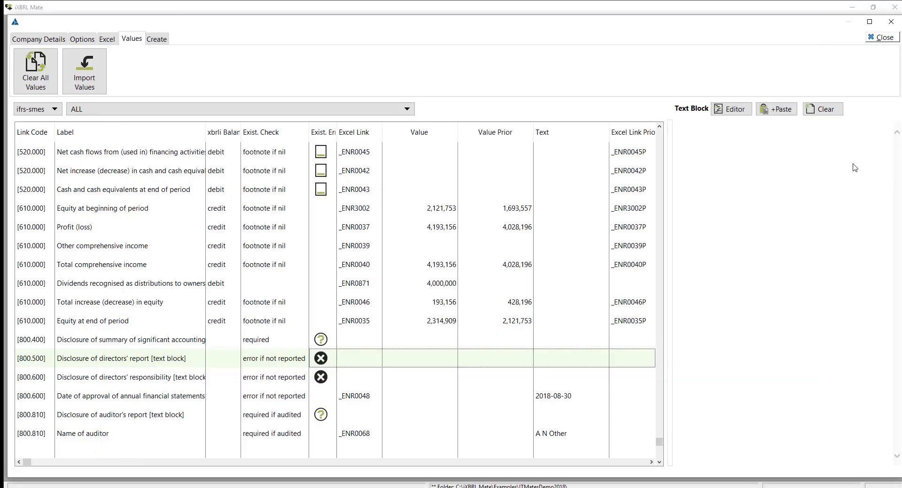
click(775, 111)
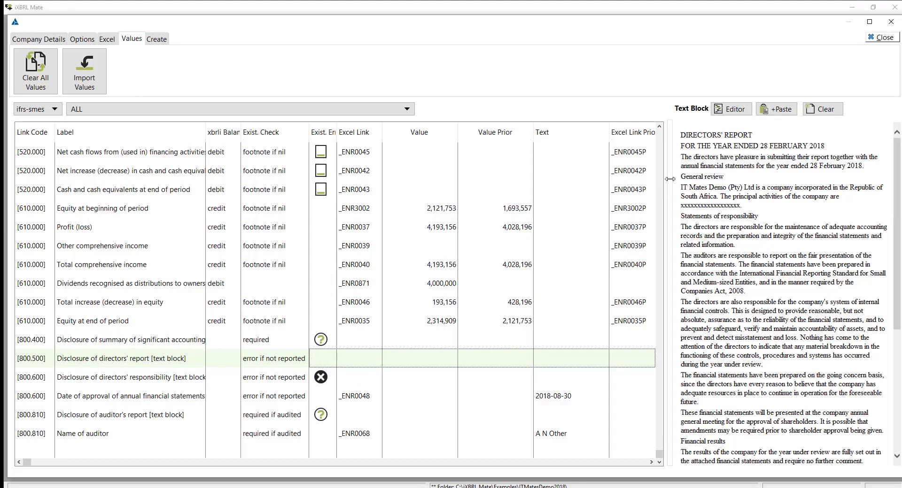
drag(670, 179, 429, 178)
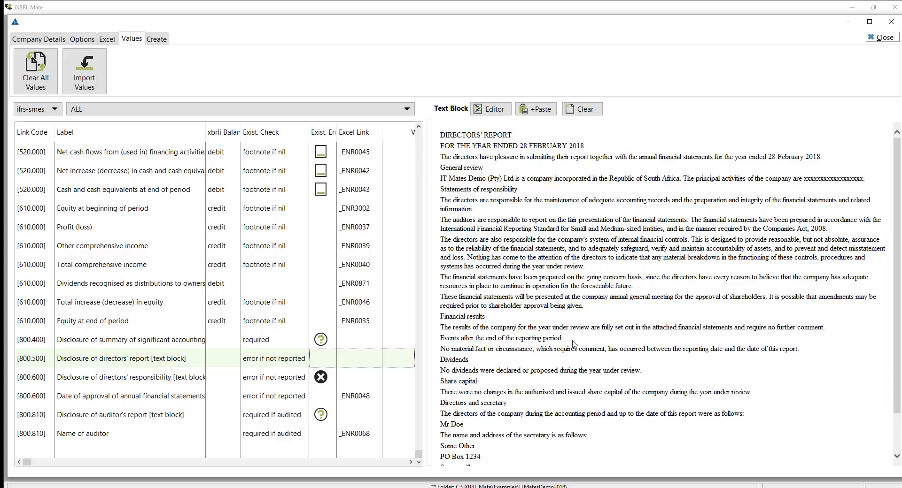
Step: Copy the Statements of responsibility section of the AFS.xls directors' report into the Disclosure of directors' responsibility text block
click(175, 380)
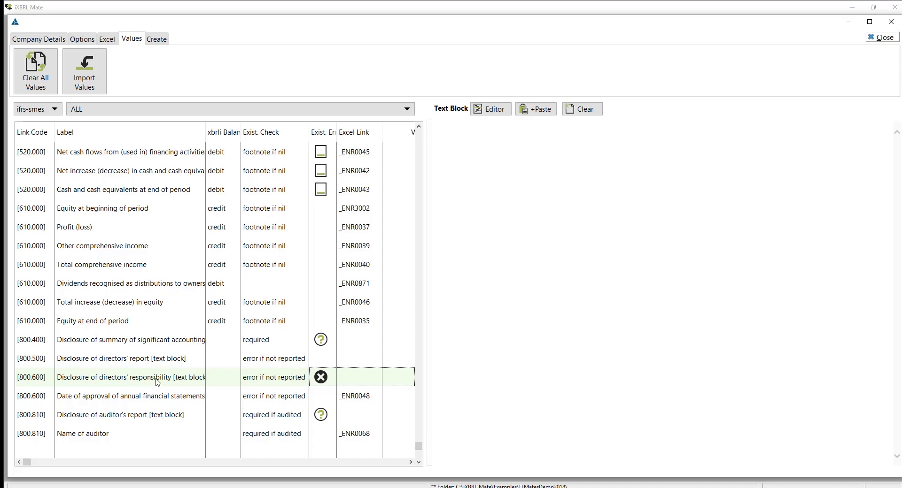
key(alt+Tab)
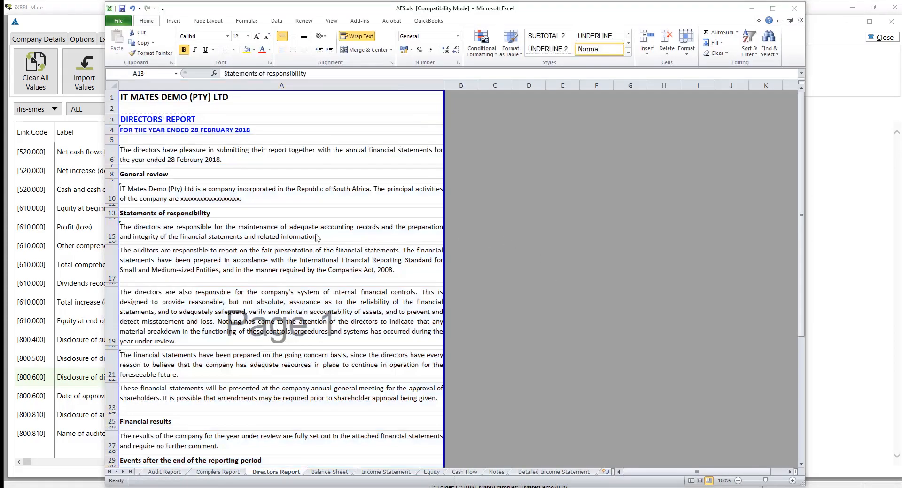
click(146, 213)
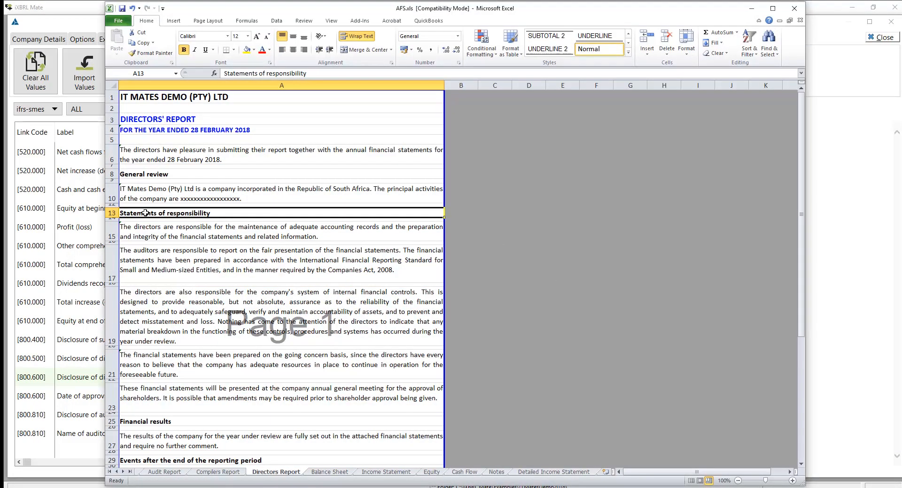
drag(145, 213, 163, 396)
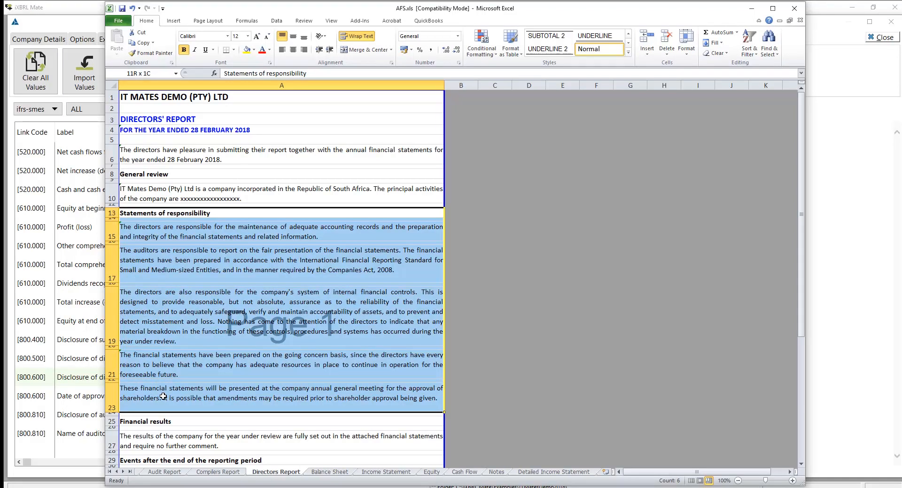
right_click(163, 398)
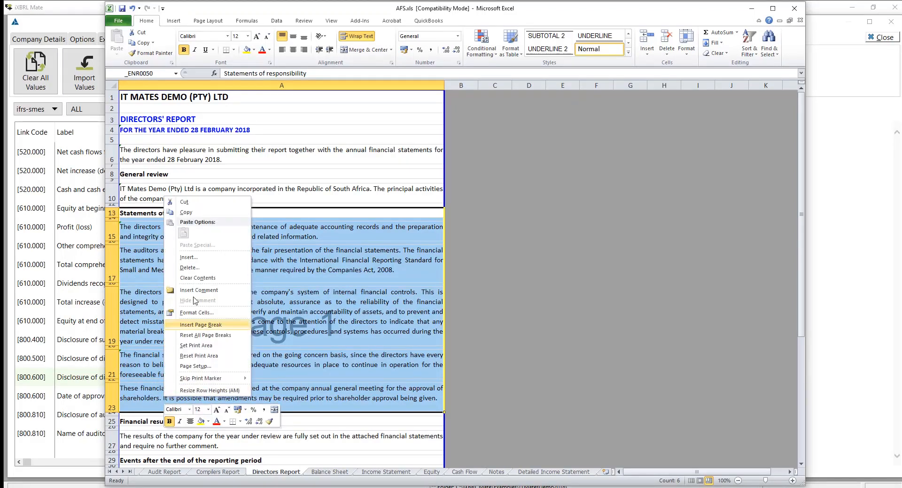
click(196, 213)
click(872, 250)
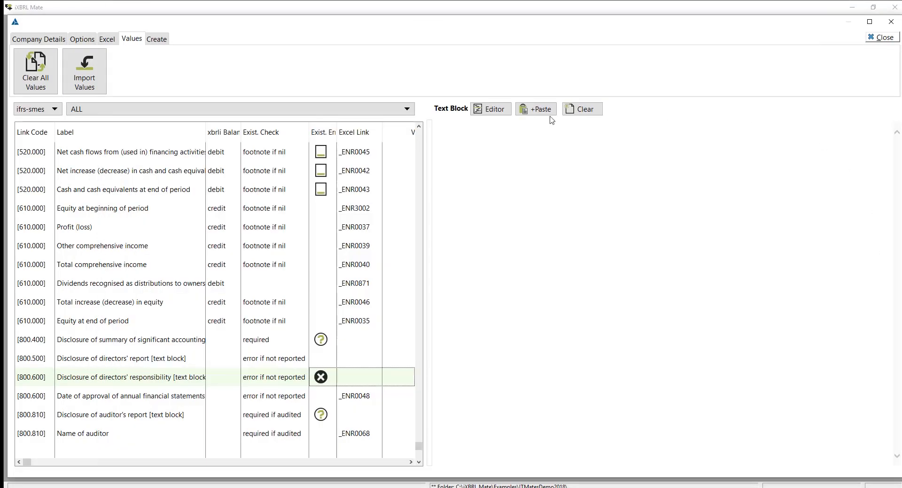
click(536, 110)
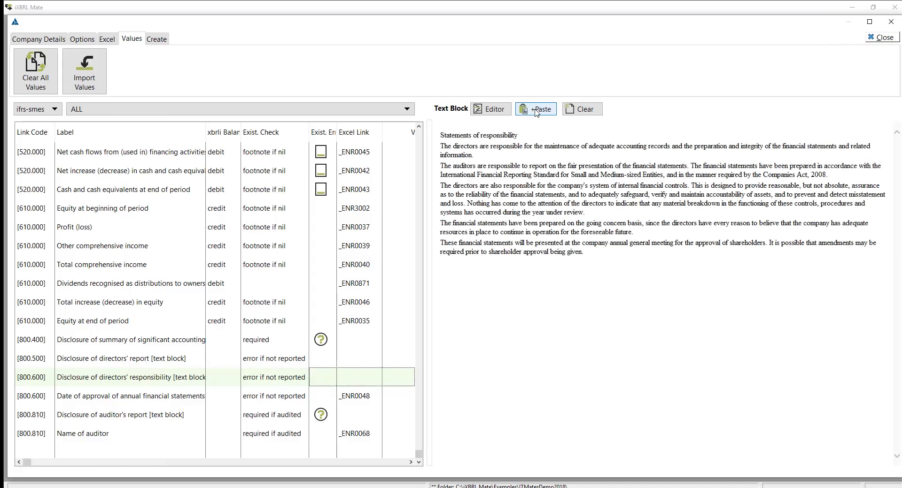
Step: Copy notes 1 to 4, General information through Key sources of estimation uncertainty, from AFS.xls into the Disclosure of summary of significant accounting policies
click(81, 41)
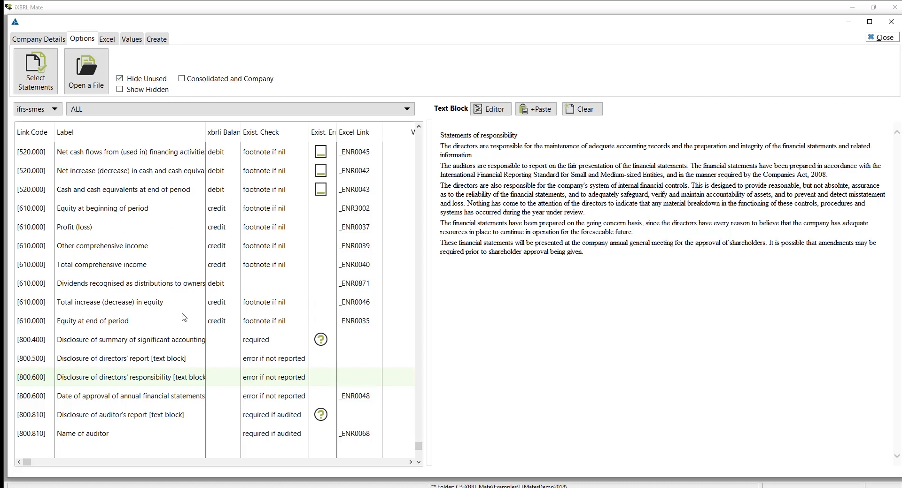
click(419, 463)
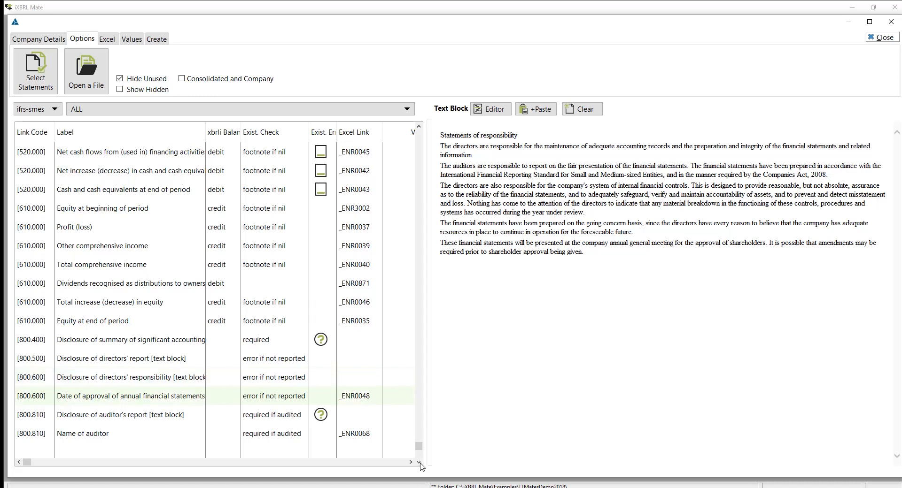
click(420, 463)
click(172, 347)
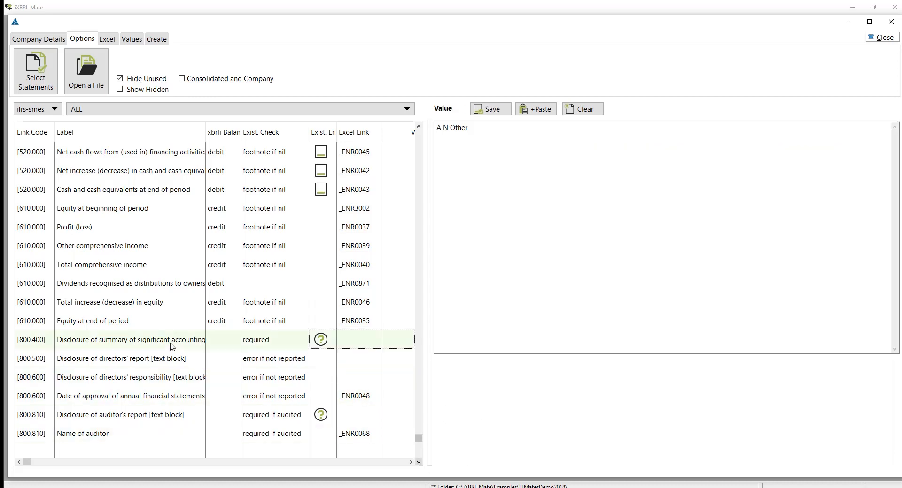
drag(206, 144, 190, 143)
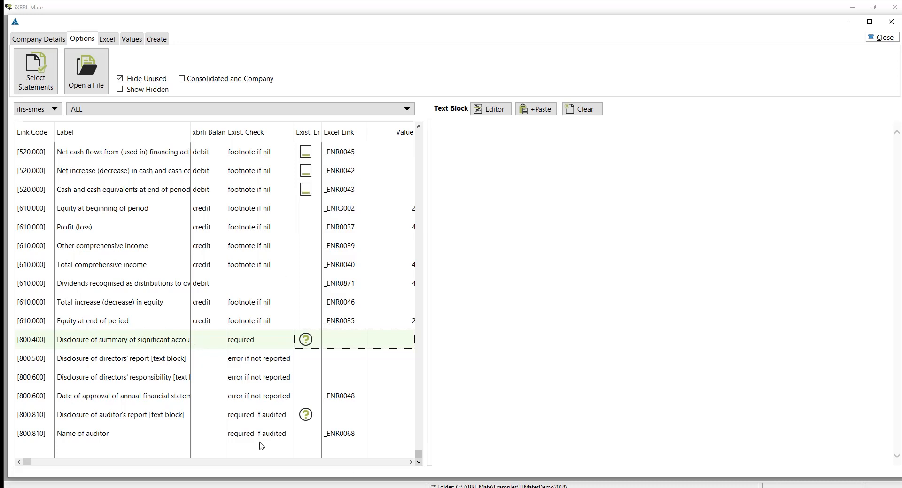
click(162, 487)
click(496, 472)
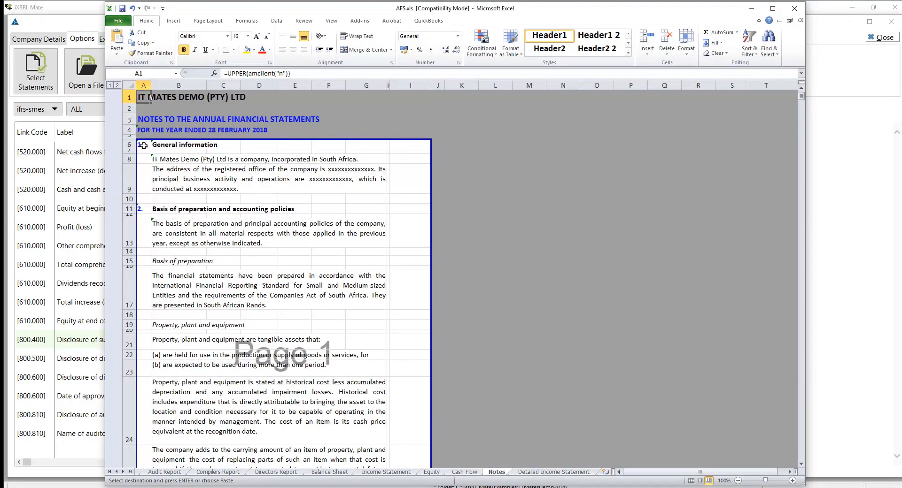
drag(143, 146, 321, 383)
right_click(320, 383)
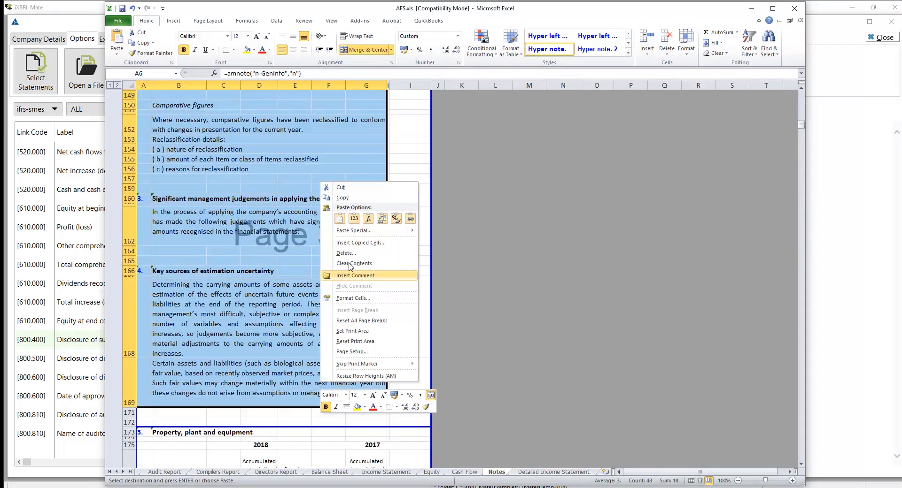
click(343, 197)
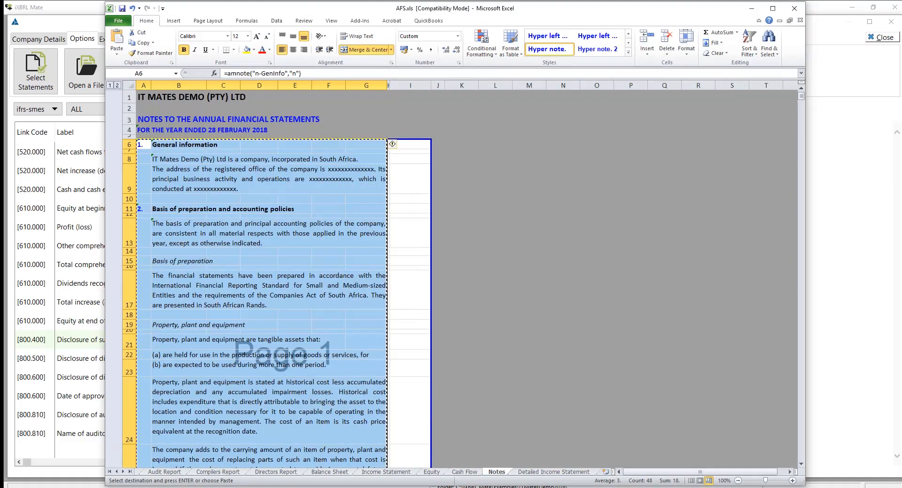
click(830, 272)
click(538, 108)
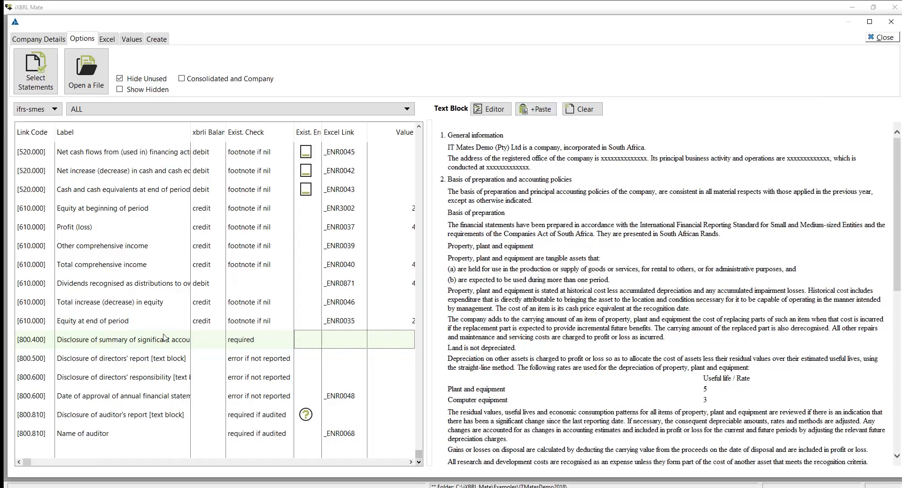
Step: Fill the Disclosure of auditor's report text block with the independent auditor's report to the shareholders
click(131, 417)
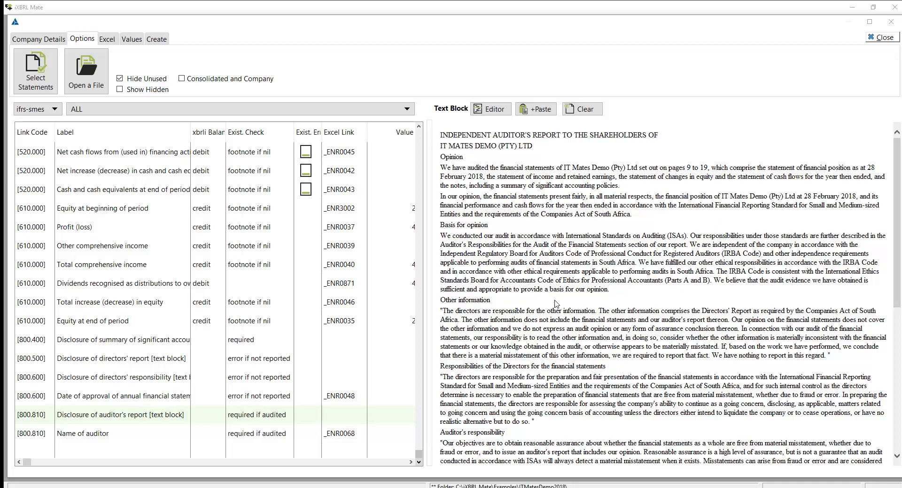
click(418, 464)
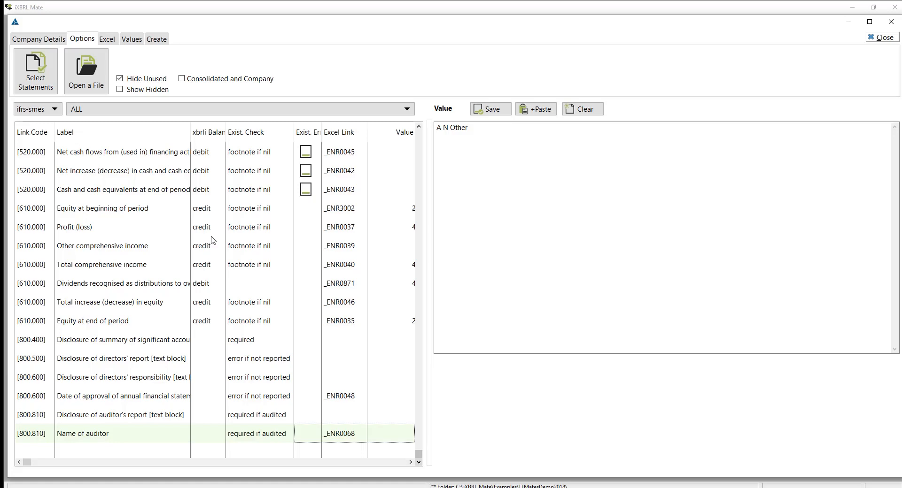
Step: Show only the indirect-method statement of cash flows, and choose iXBRL_Input_IFRS_SMES_AFS_520CashFlow.xlsx from the ITMatesDemo2018 folder as its Excel input file
click(190, 111)
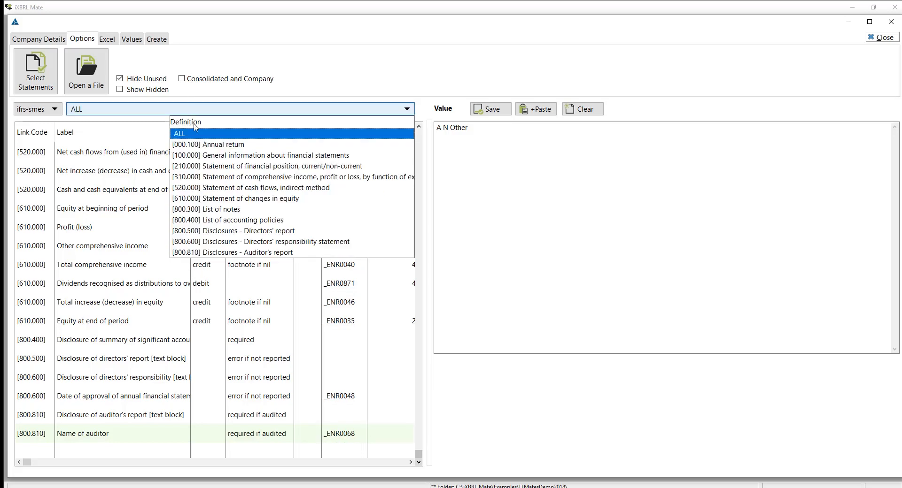
click(213, 189)
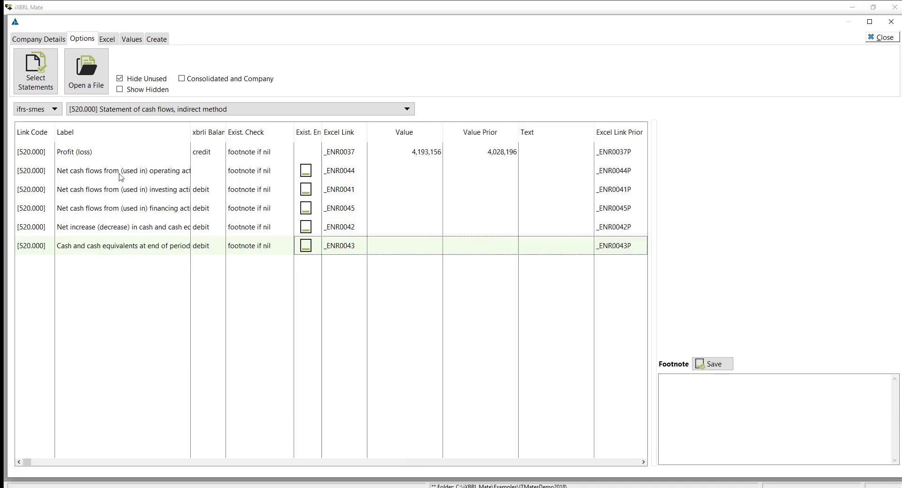
click(107, 40)
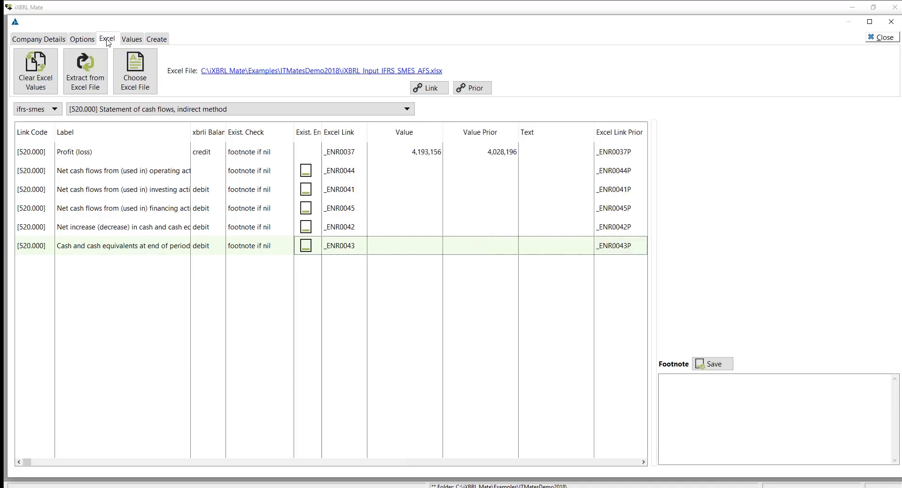
click(138, 76)
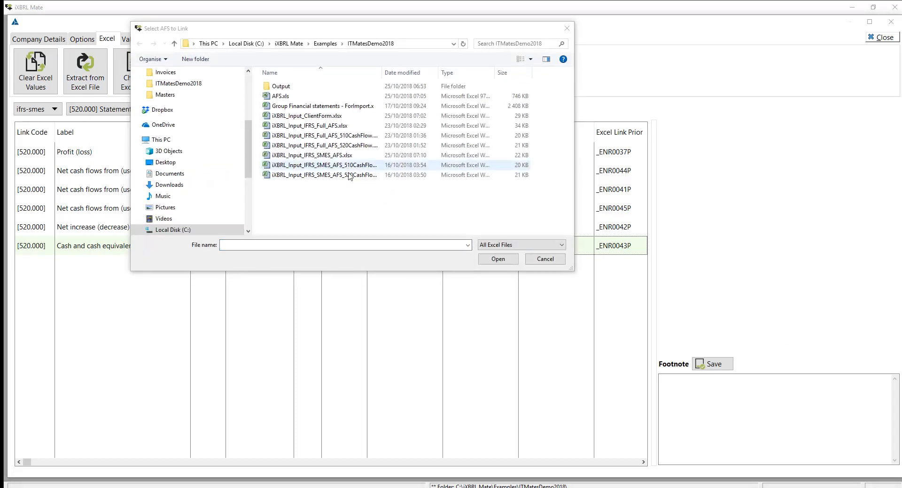
click(351, 176)
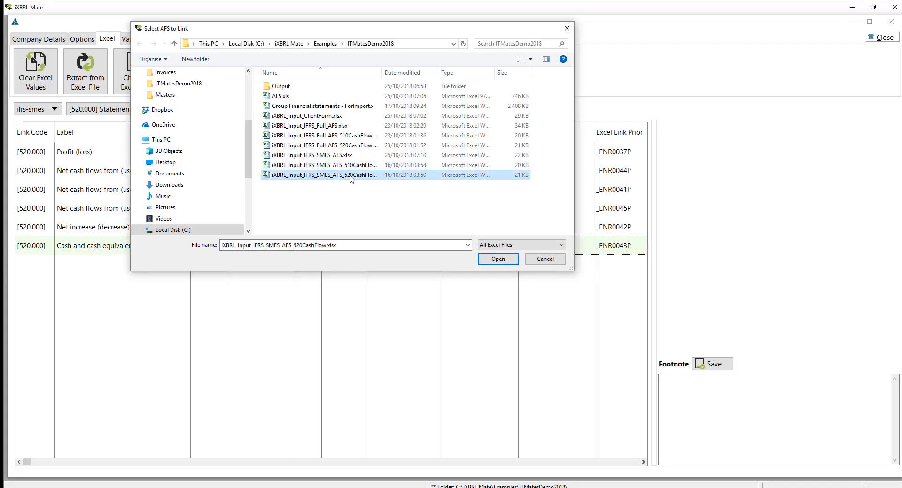
double_click(350, 175)
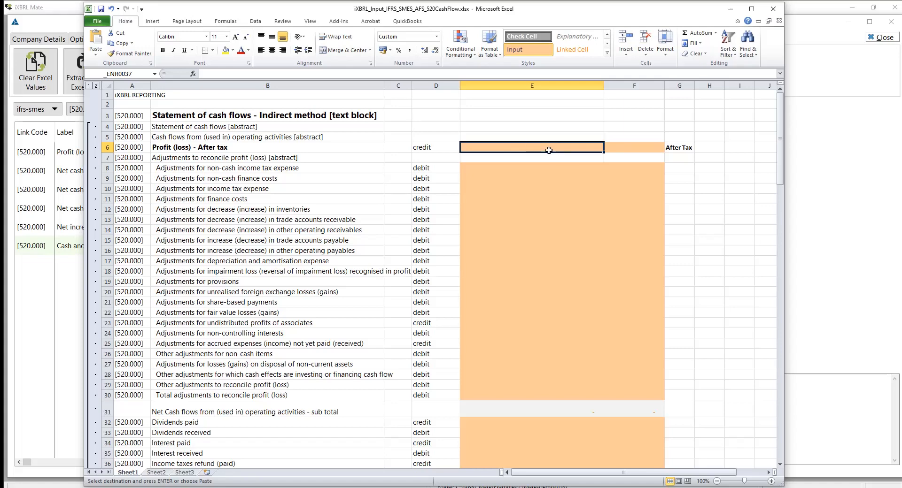
Step: Fill the cash flow workbook's after-tax profit with 4 193 156 and 4 028 196, and income tax adjustments with 412 450 and 358 697, using AFS.xls
click(536, 188)
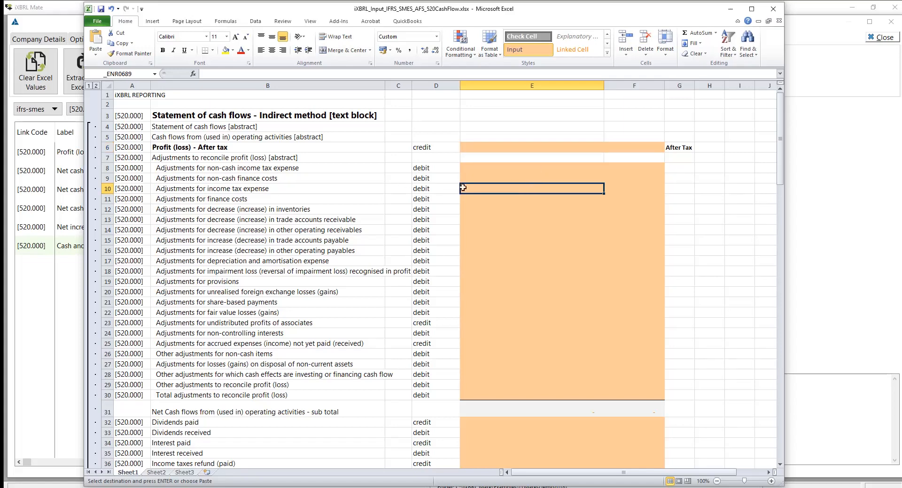
click(539, 147)
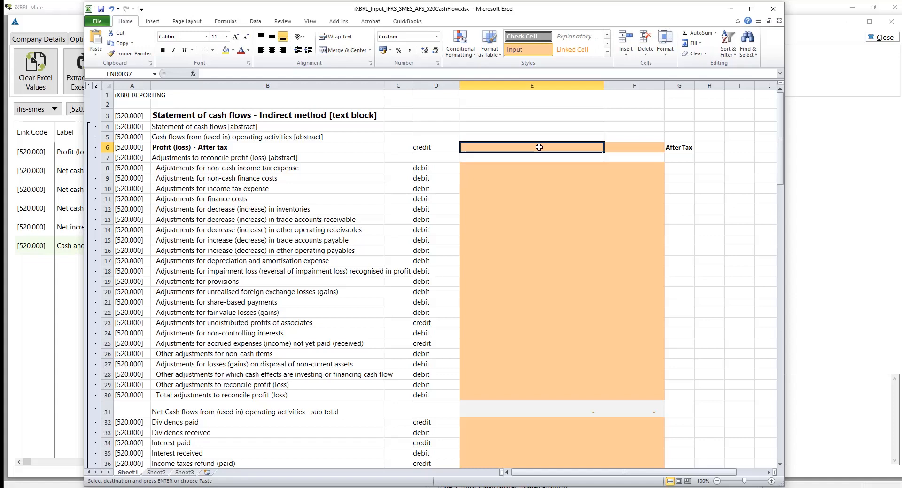
key(alt+Tab)
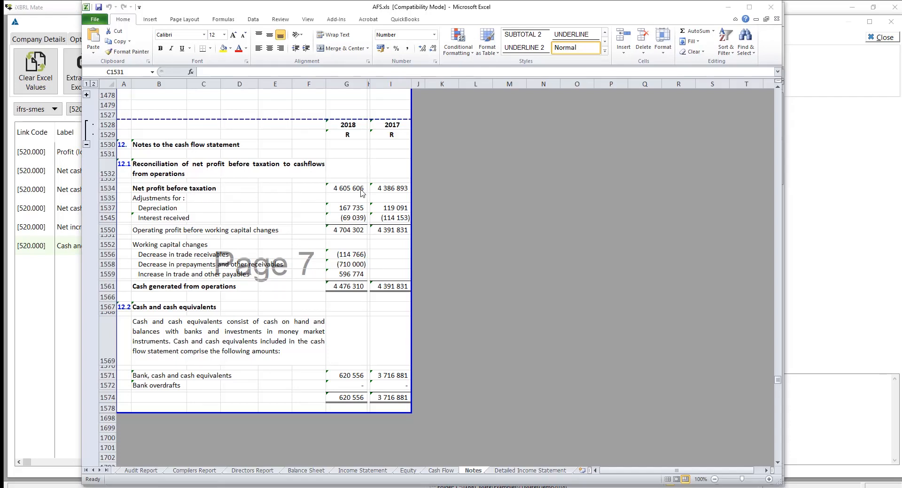
click(341, 192)
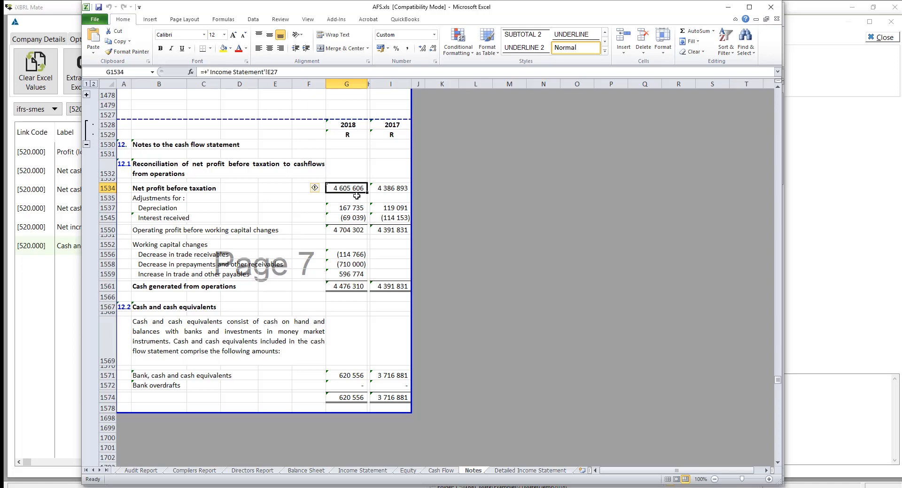
click(366, 471)
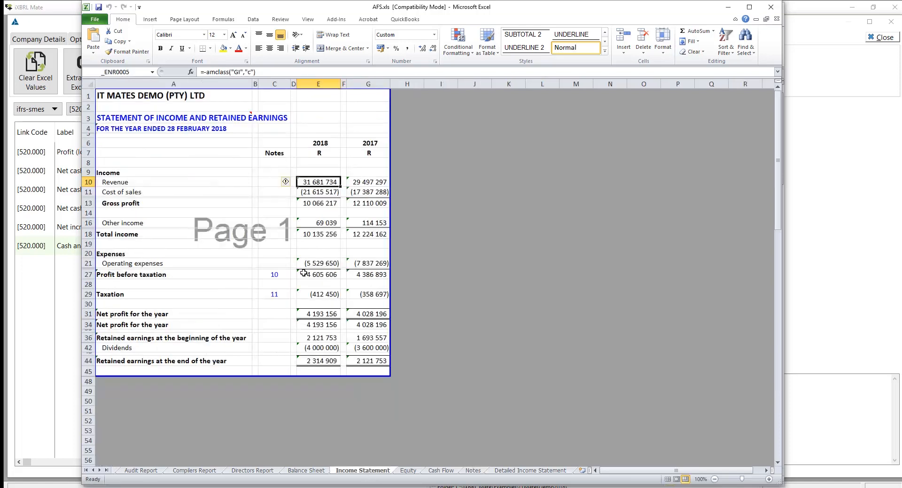
click(313, 313)
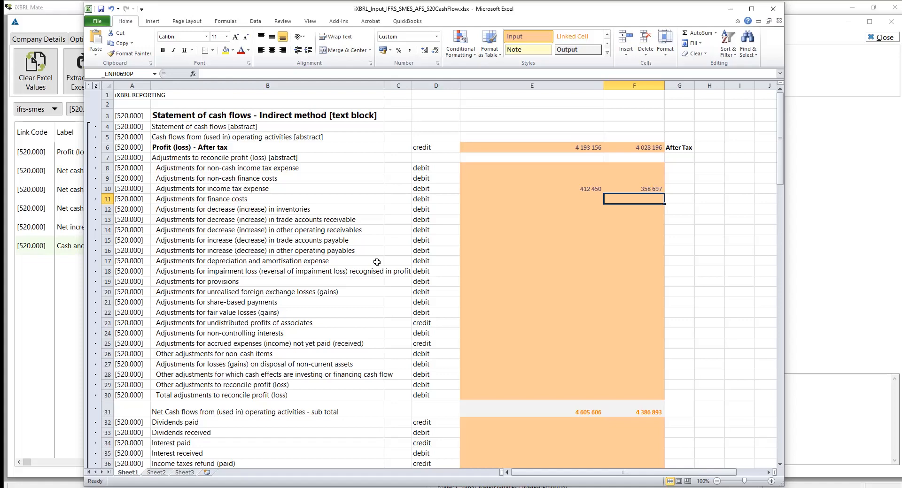
Step: Complete the remaining cash flow inputs, including finance costs -69 039 and -114 153 and depreciation 167 735 and 119 091, and save and close the workbook
scroll(396, 269, down, 1)
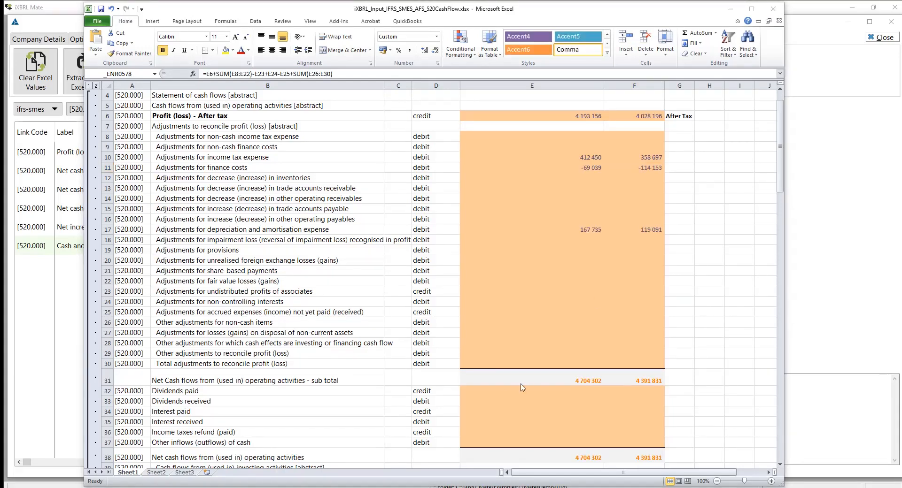
click(561, 377)
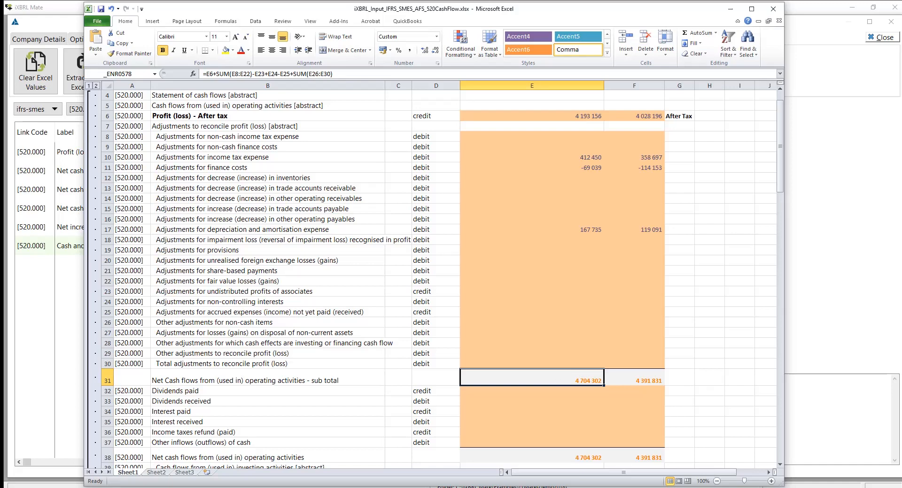
scroll(741, 369, down, 16)
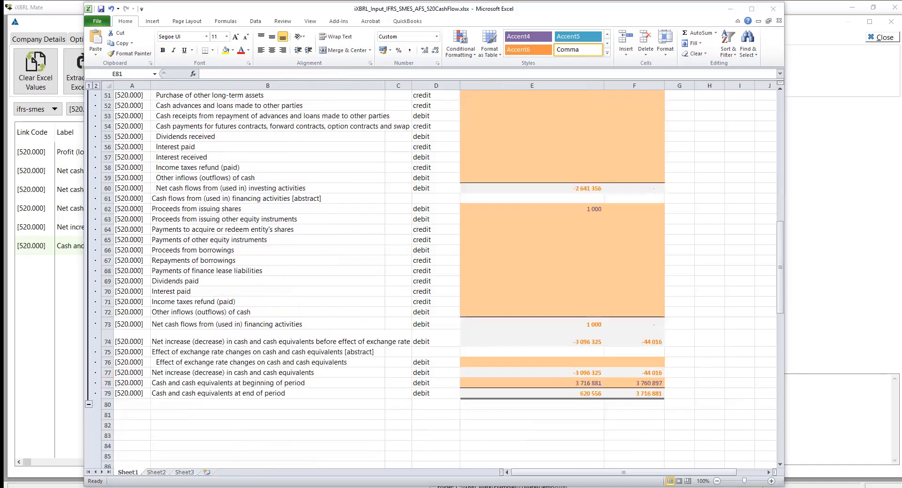
click(581, 413)
click(773, 9)
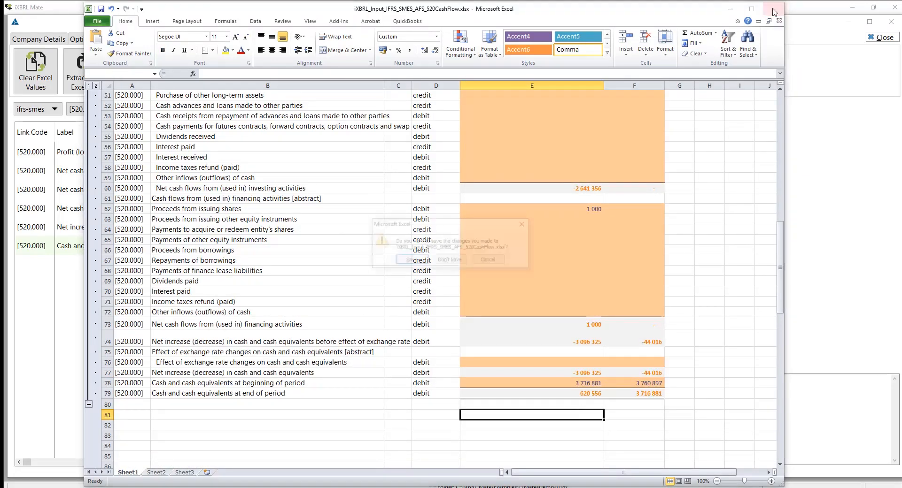
click(407, 261)
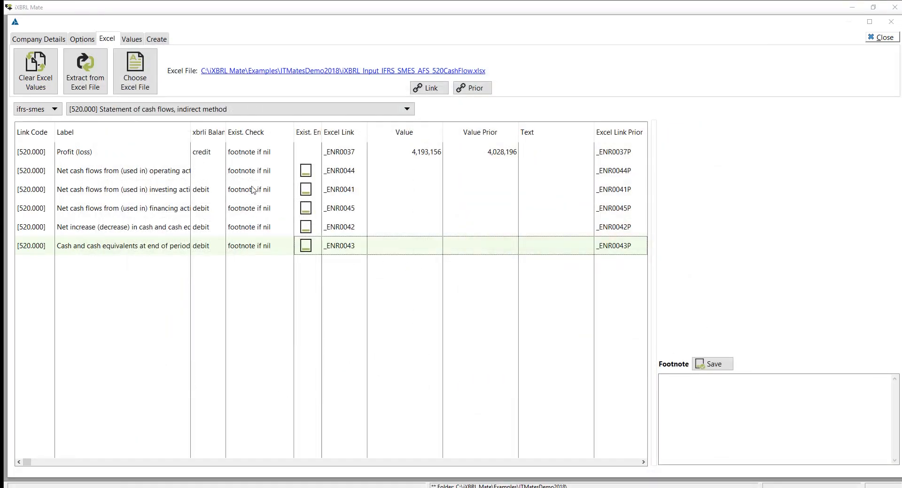
Step: Extract the values from the linked 520CashFlow Excel file, and list the elements of all statements again
click(88, 76)
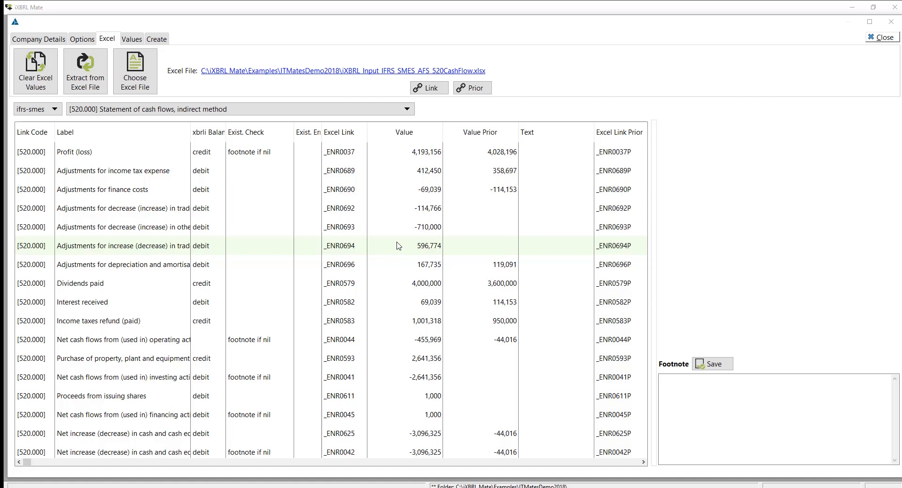
click(407, 109)
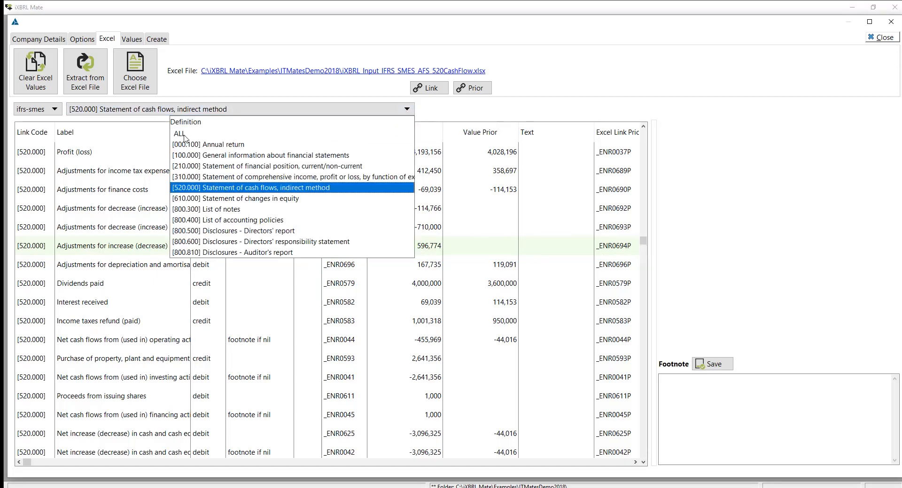
click(179, 134)
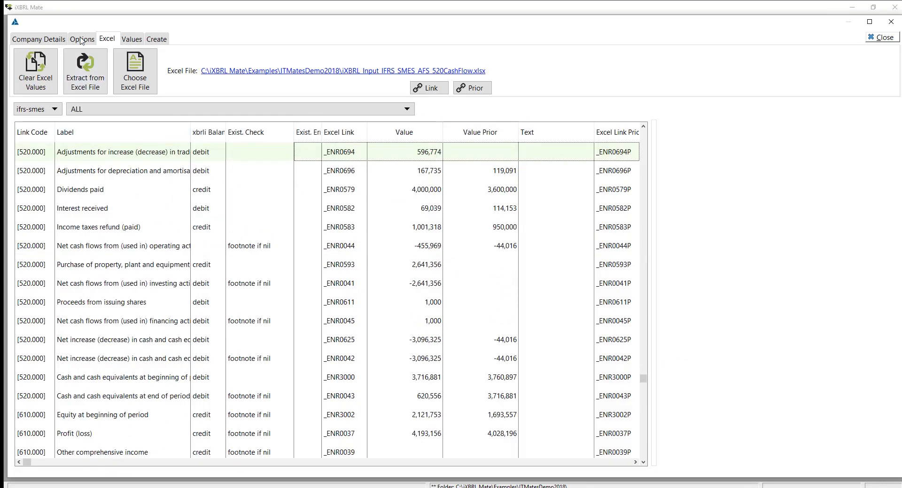
Step: Return to the start of the full element list, select the flagged date of independent review, and widen the Label column
click(82, 39)
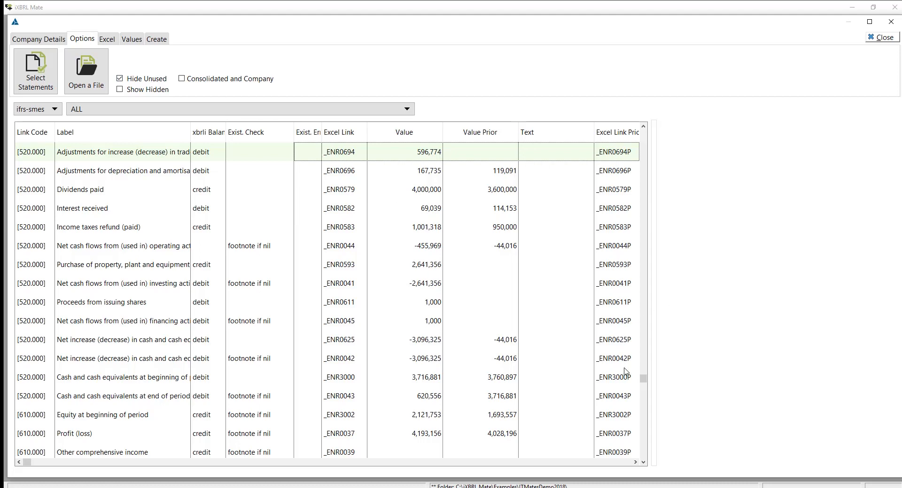
click(515, 324)
scroll(514, 319, up, 10)
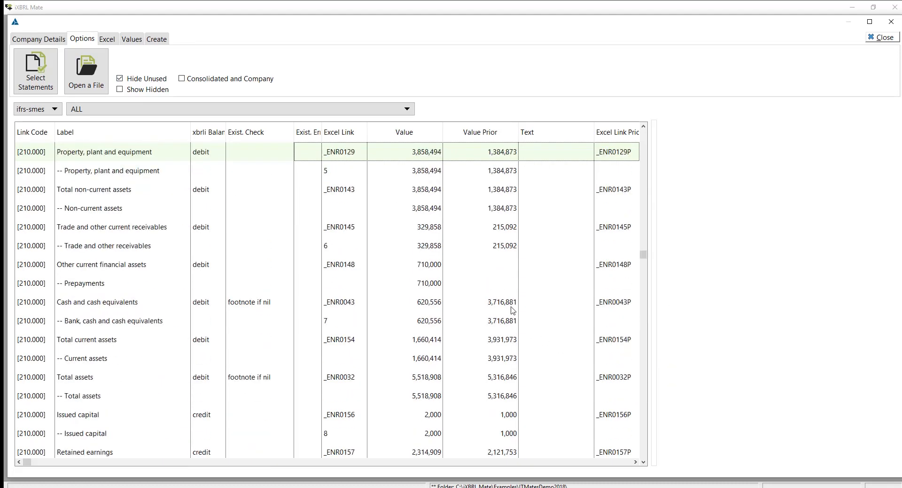
click(591, 248)
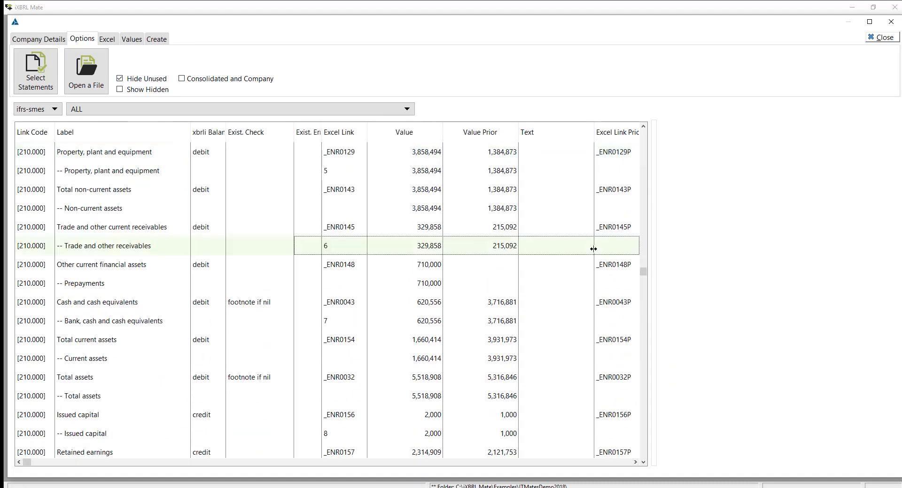
key(ctrl+Home)
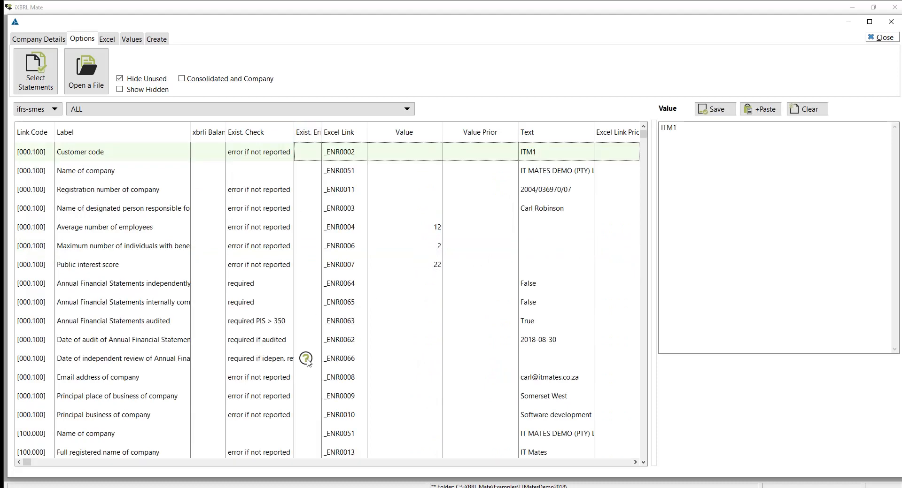
click(306, 359)
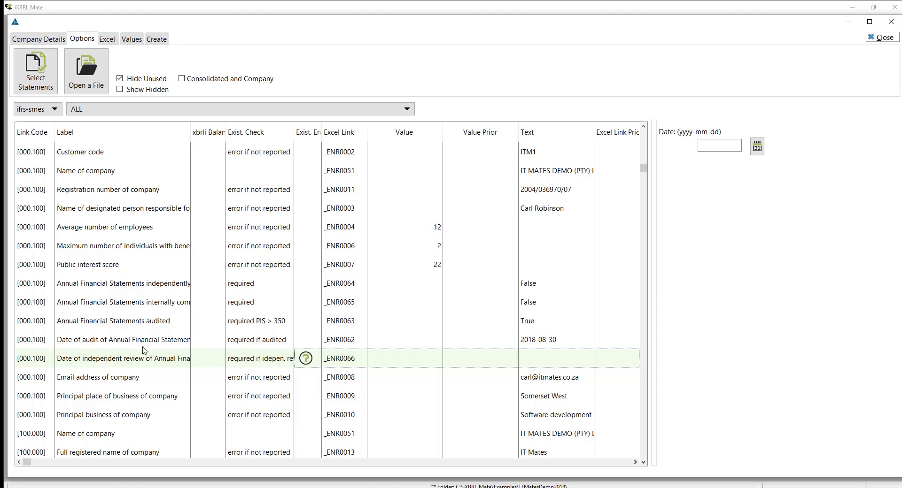
drag(192, 133, 256, 136)
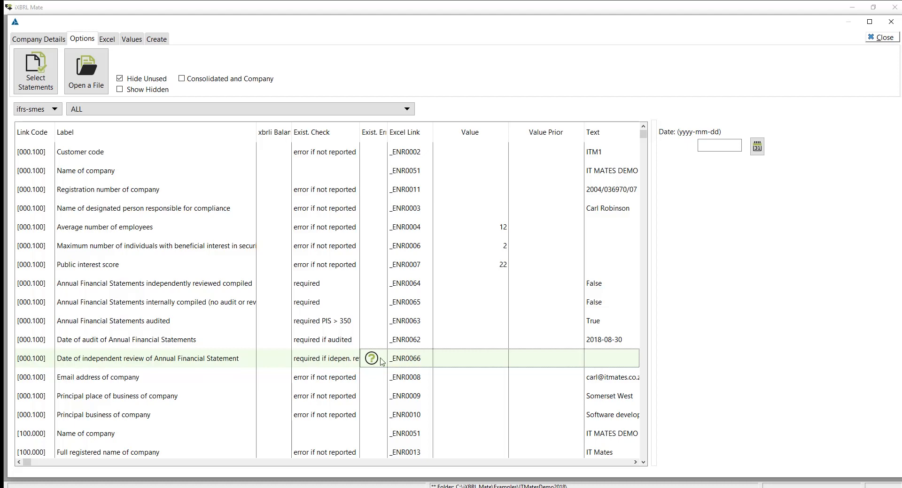
Step: Check the annual return and general information elements for required items still flagged as missing
key(Down)
key(Down)
key(Down)
key(Down)
key(Down)
key(Down)
key(Down)
key(Down)
key(Down)
key(Down)
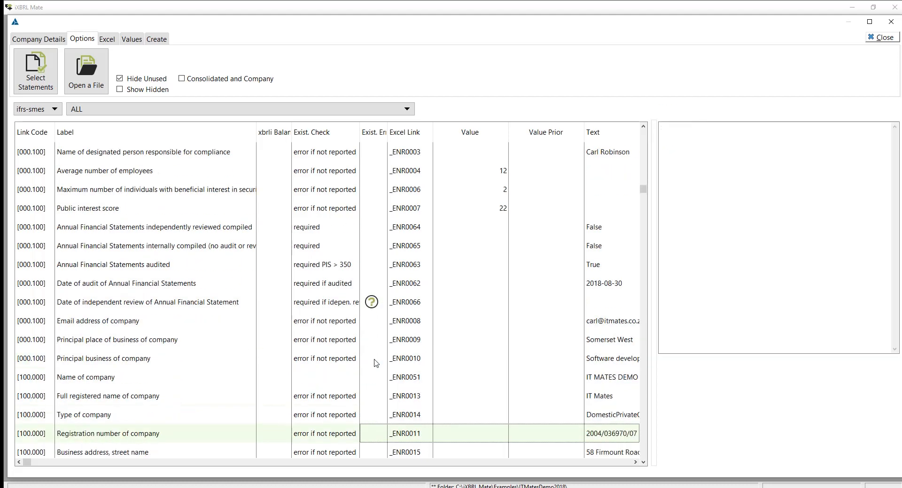
key(Down)
key(Down)
key(Down)
key(Down)
key(Down)
key(Down)
key(Down)
key(Down)
key(Down)
key(Down)
key(Down)
key(Down)
key(Down)
key(Down)
key(Down)
key(Down)
key(Down)
key(Down)
key(Down)
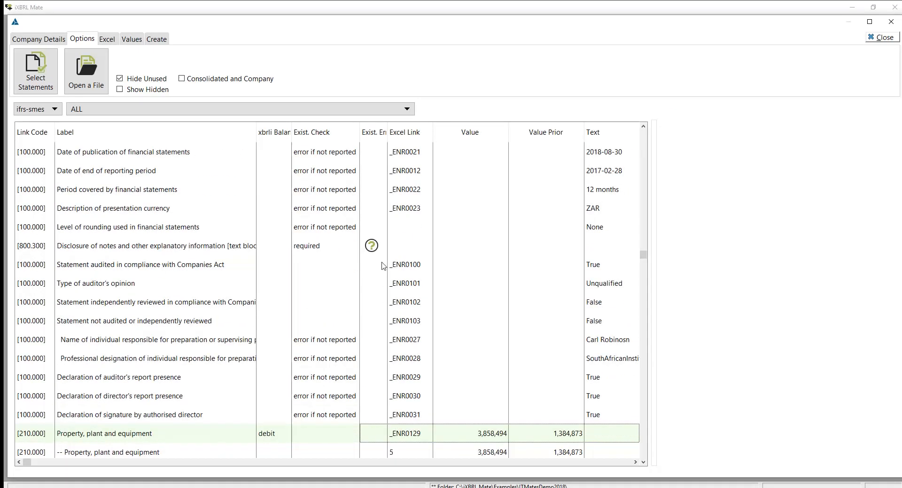
Step: Copy notes 5 to 12, Property, plant and equipment onward, from AFS.xls into the Disclosure of notes and other explanatory information, and widen the text pane
click(376, 249)
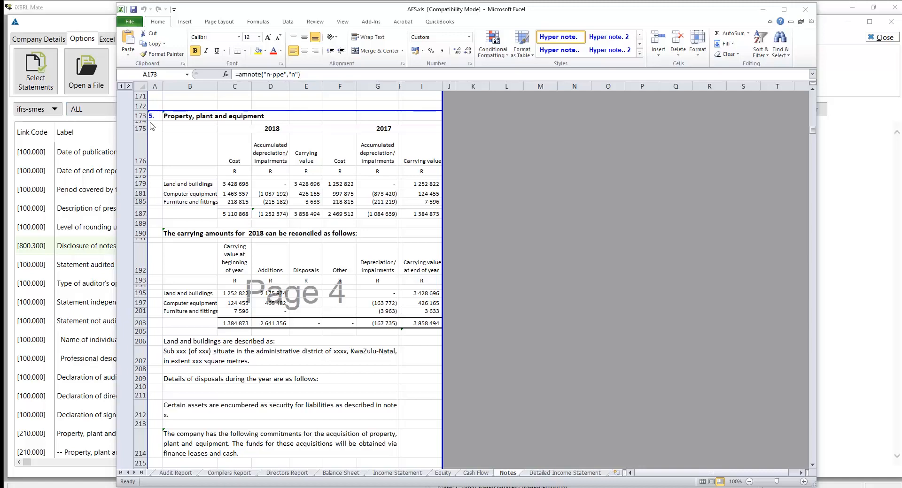
click(155, 117)
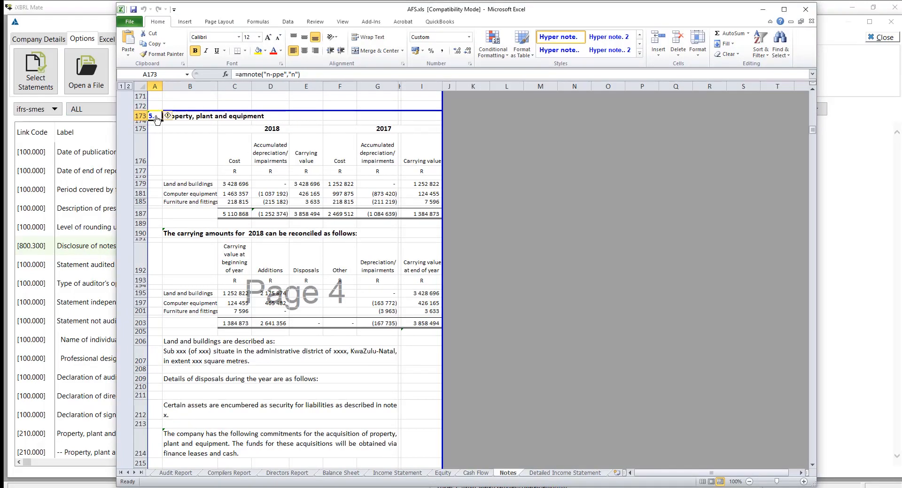
drag(156, 118, 378, 348)
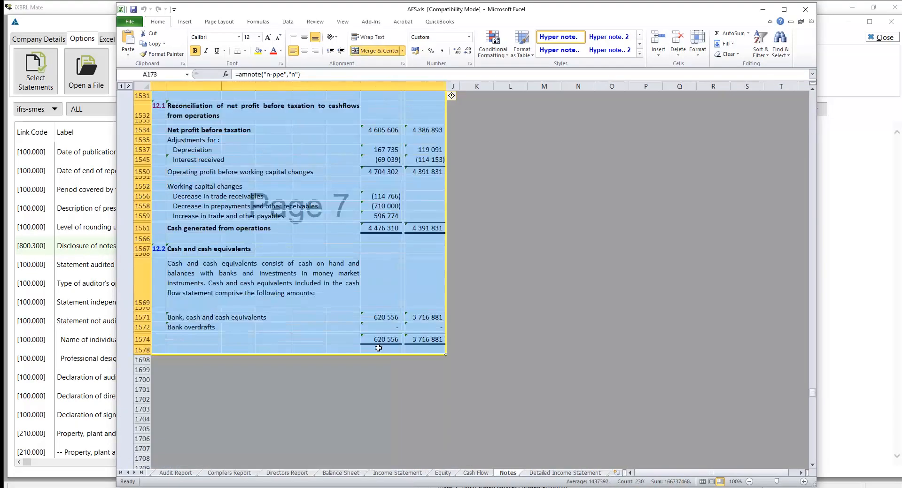
right_click(378, 348)
click(394, 141)
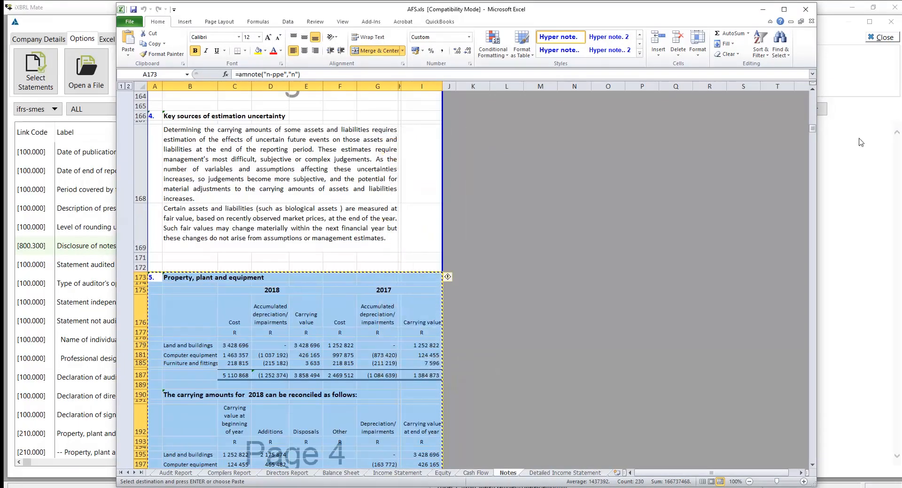
click(860, 143)
click(775, 110)
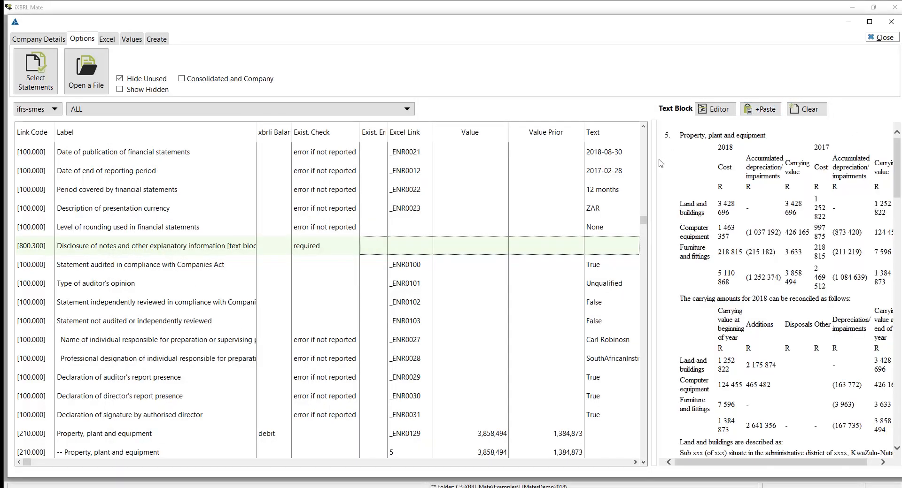
drag(653, 163, 304, 153)
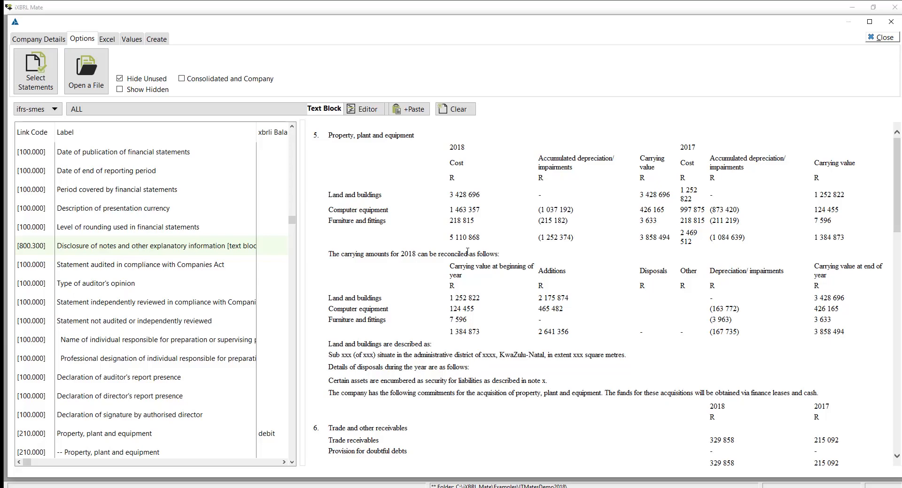
drag(468, 251, 470, 223)
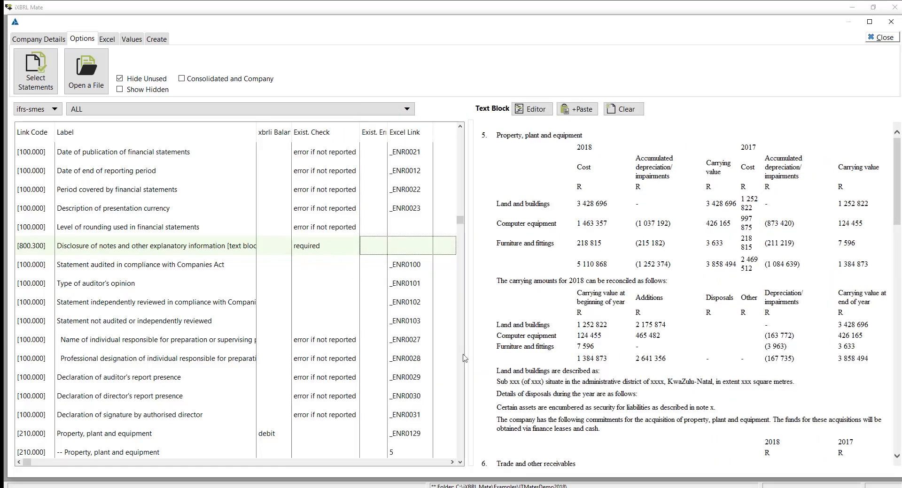
Step: Select the flagged Total liabilities element and widen the element list to show the Value and Value Prior columns
key(Down)
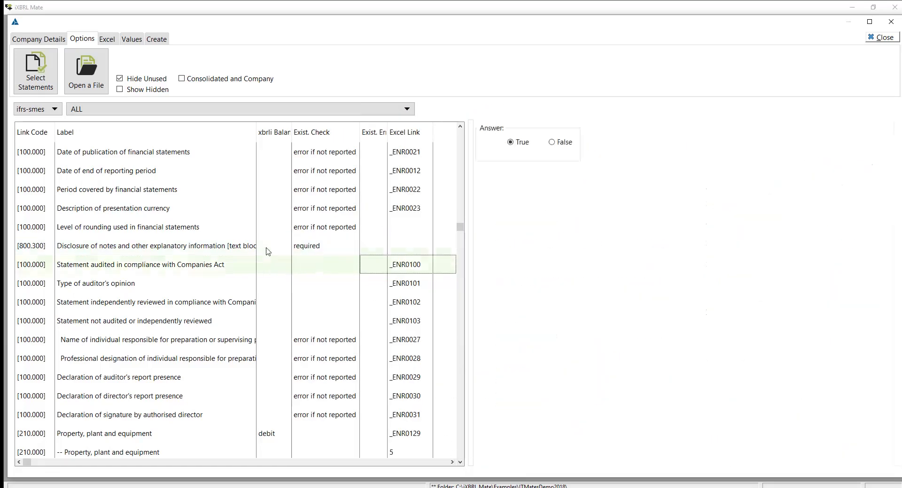
key(Page_Down)
click(305, 284)
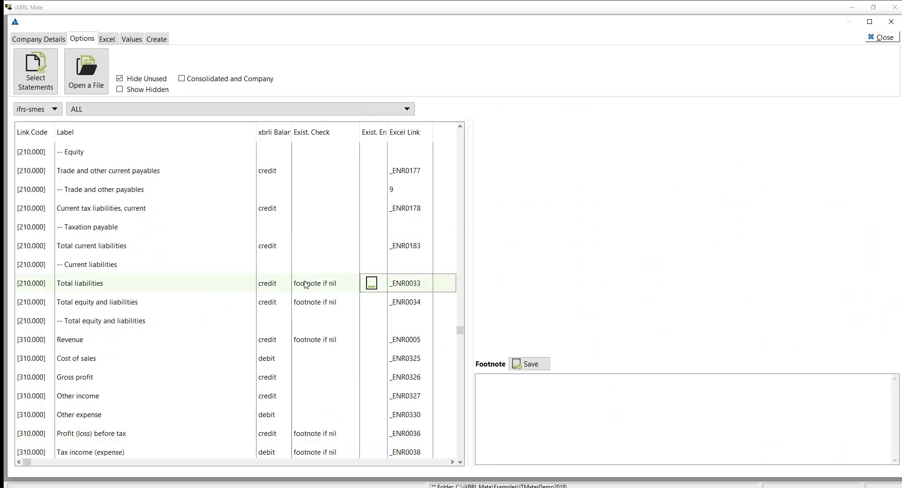
drag(467, 263, 638, 265)
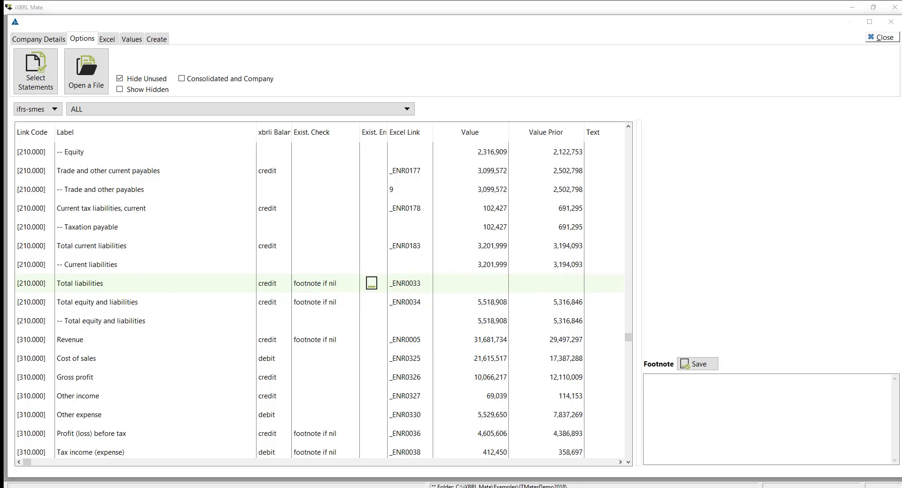
Step: Fill the empty Total liabilities with the Total current liabilities amounts, 3,201,999 and 3,194,093 for the prior year
click(628, 128)
click(628, 128)
click(628, 128)
click(629, 128)
click(629, 127)
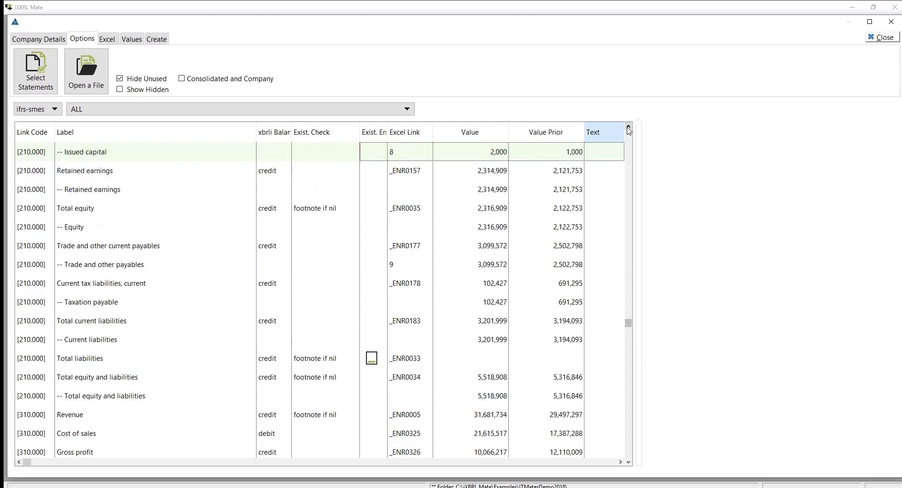
click(629, 127)
click(628, 128)
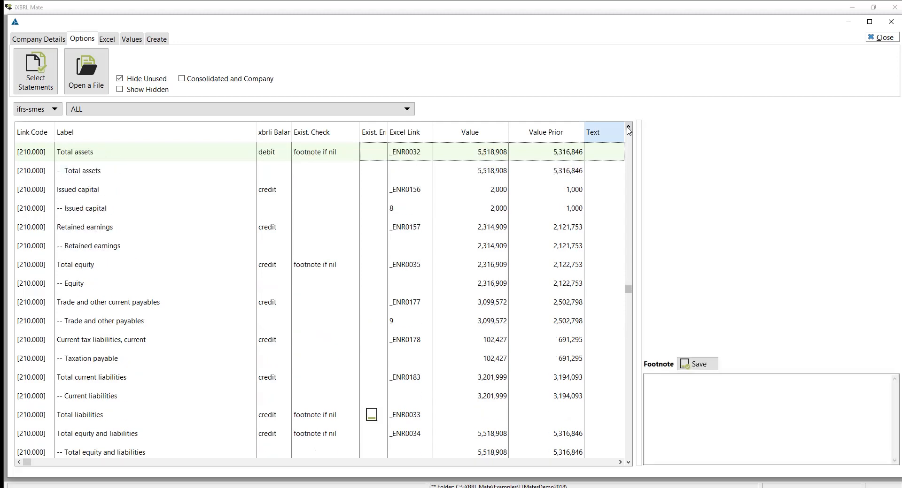
click(449, 419)
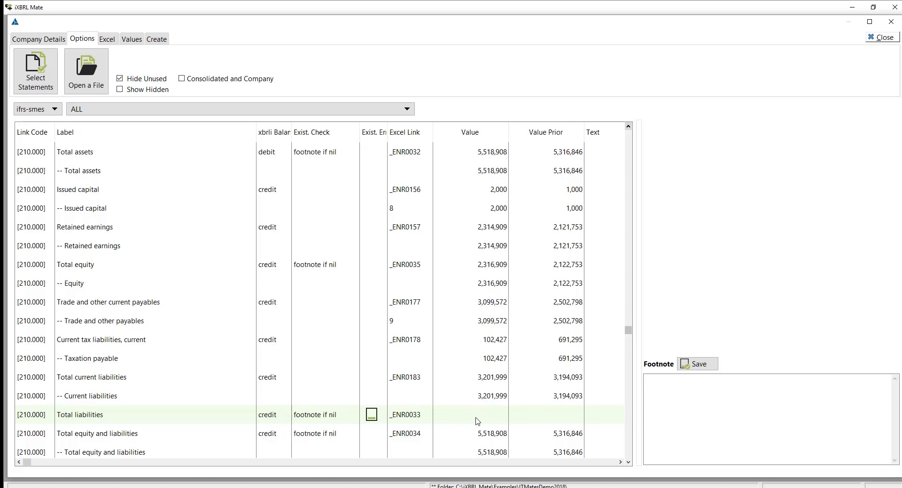
click(486, 381)
click(486, 380)
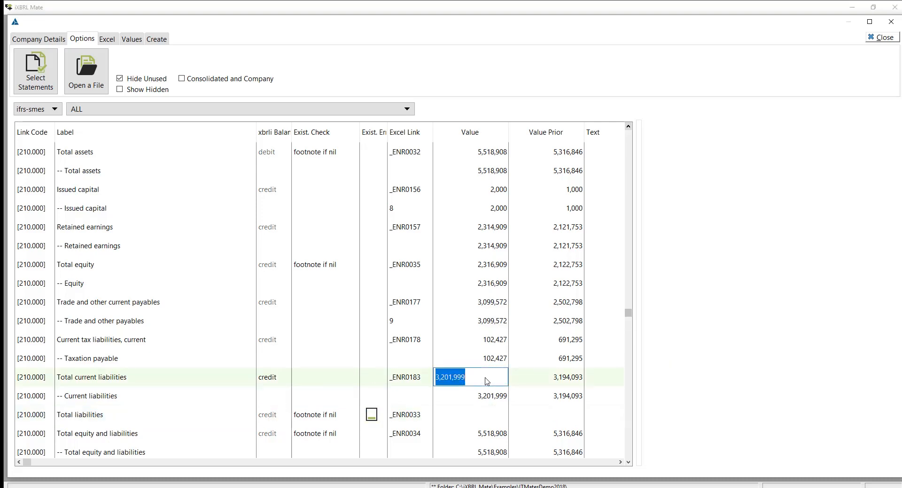
click(490, 419)
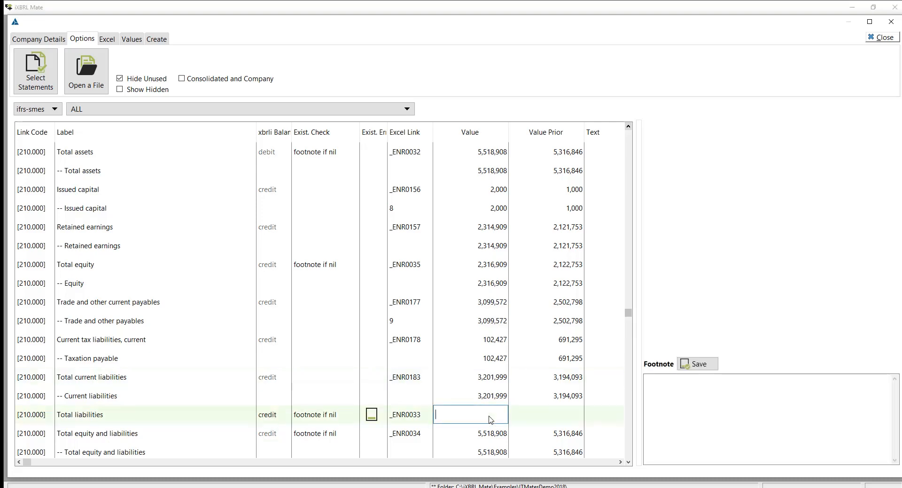
key(ctrl+v)
key(Return)
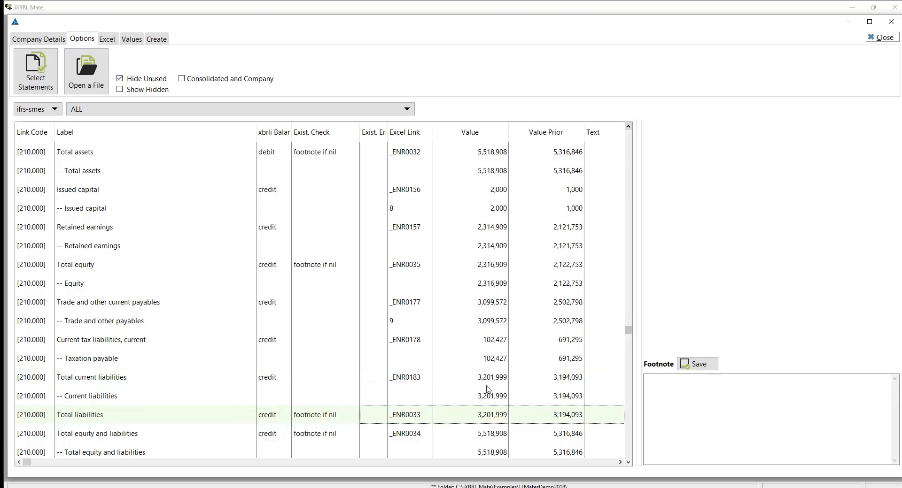
Step: Check the remaining elements through to the name of auditor for items still flagged as missing
key(Down)
key(Down)
key(Down)
key(Down)
key(Down)
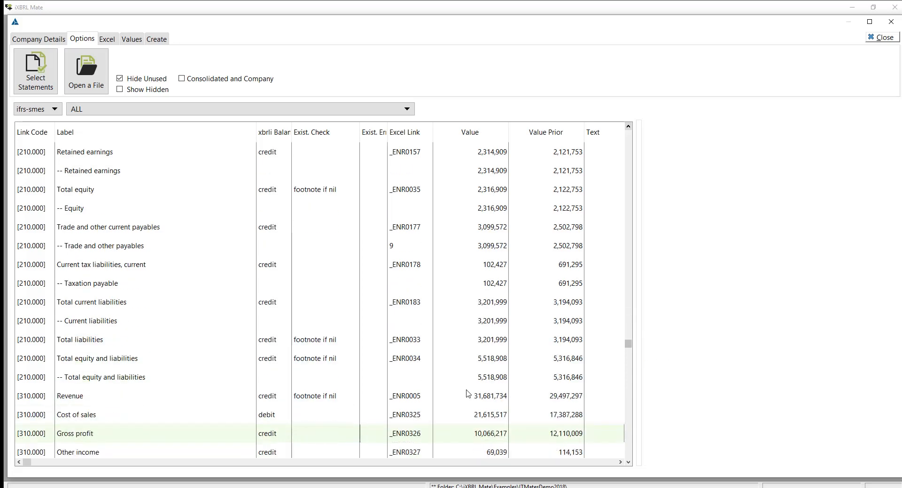
key(ctrl+End)
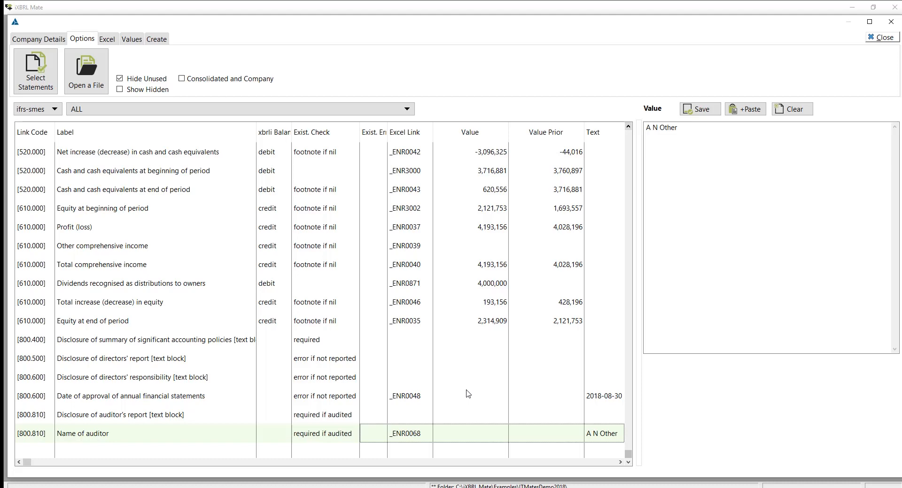
Step: Create the iXBRL file from the completed elements and open the generated report in the browser
click(160, 39)
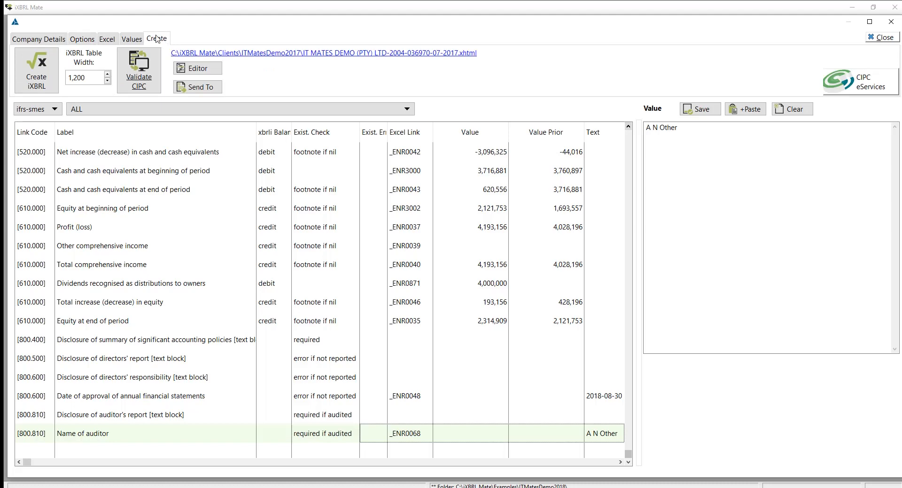
click(36, 77)
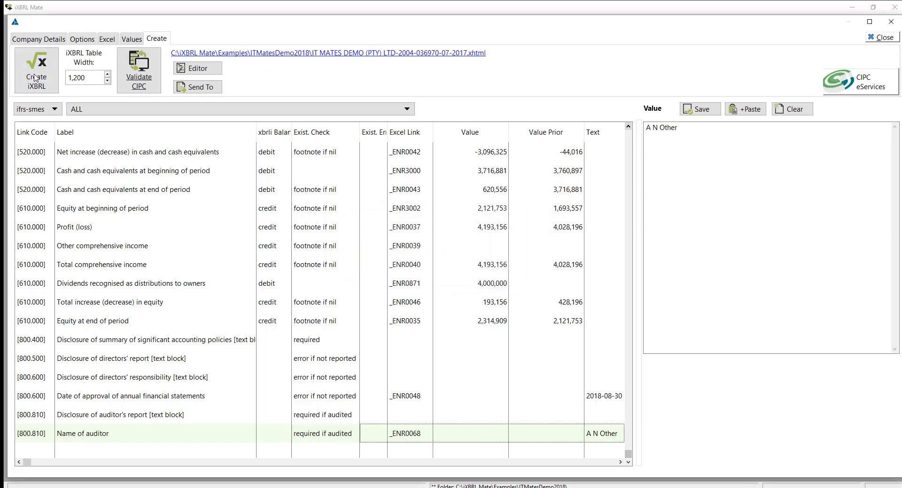
click(348, 54)
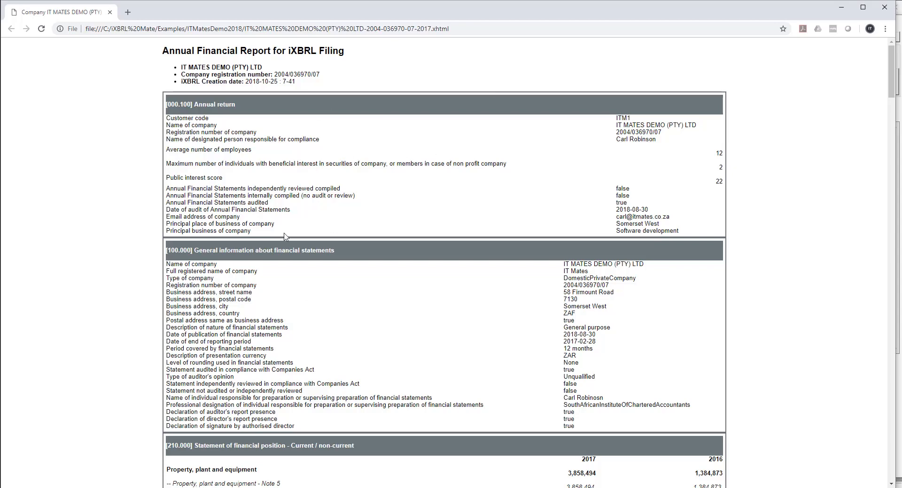
Step: Review the report's financial statements and notes 5 to 12 in the browser, and close it again
scroll(284, 237, down, 8)
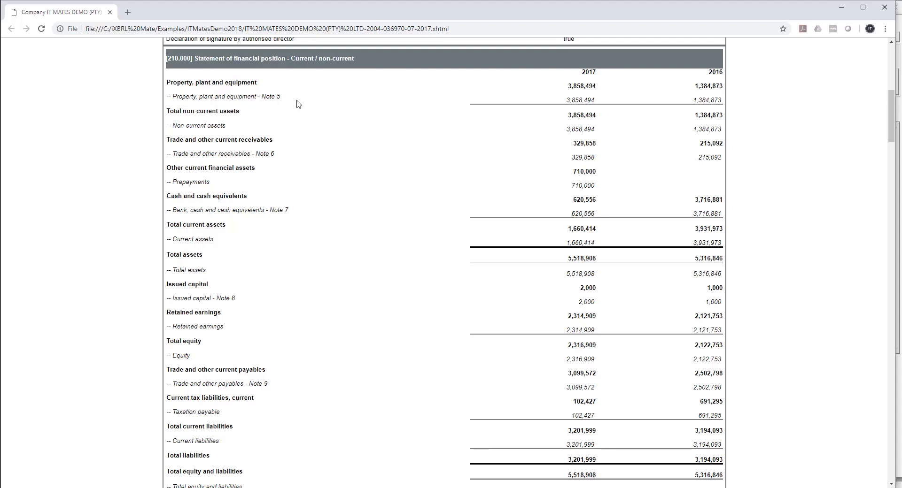
scroll(297, 104, down, 8)
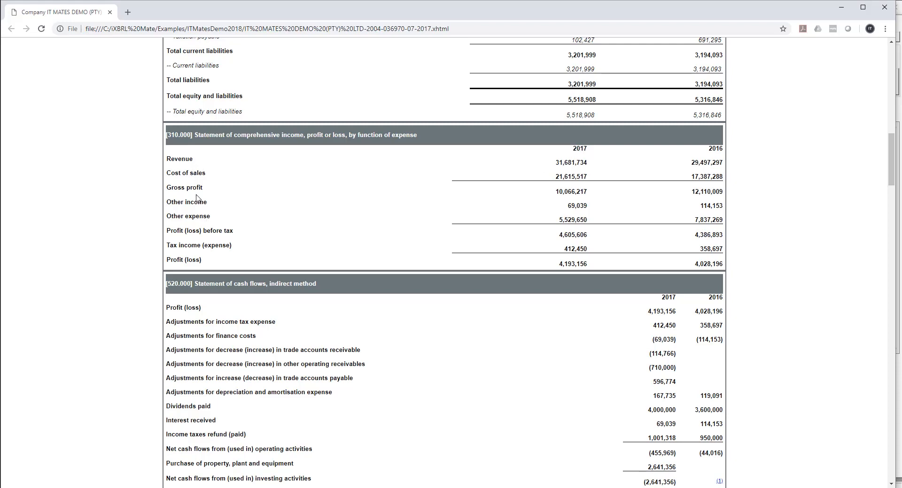
scroll(197, 198, up, 2)
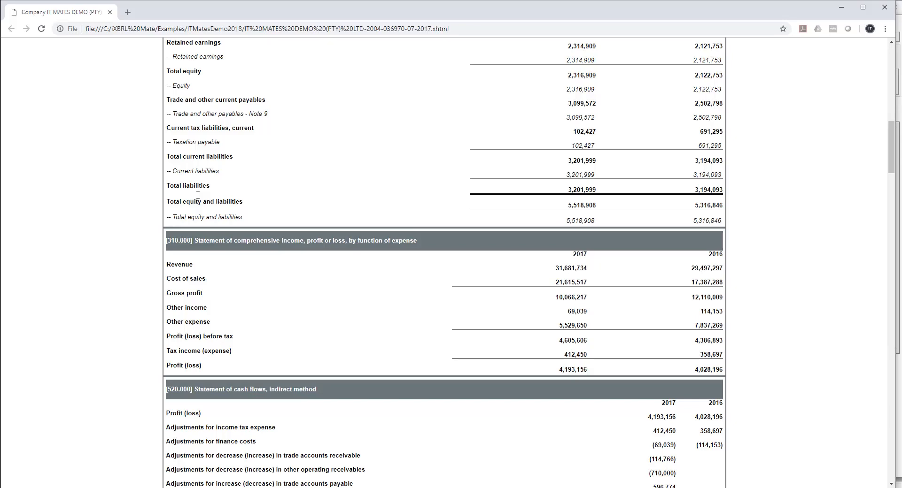
scroll(197, 195, up, 2)
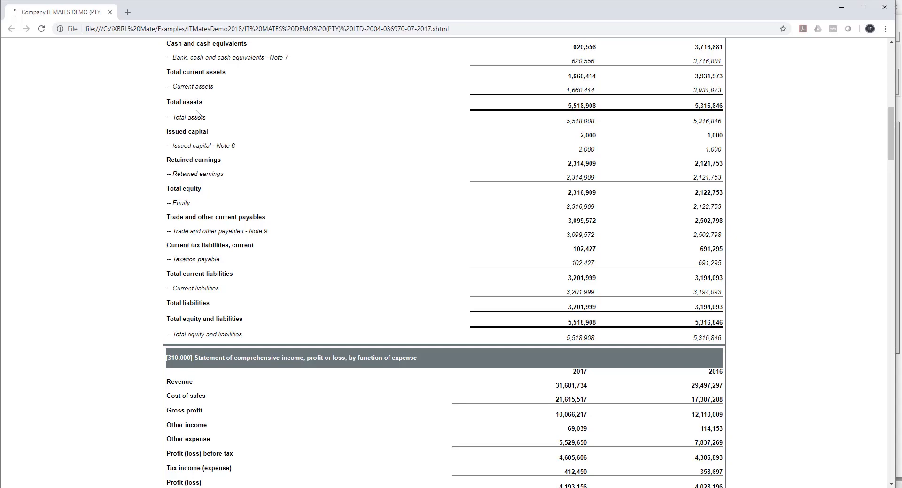
scroll(233, 187, down, 4)
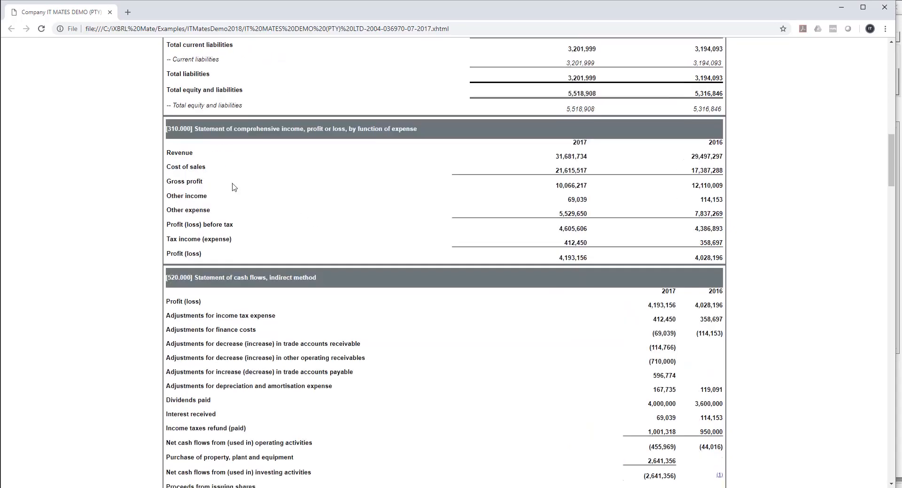
scroll(234, 187, down, 7)
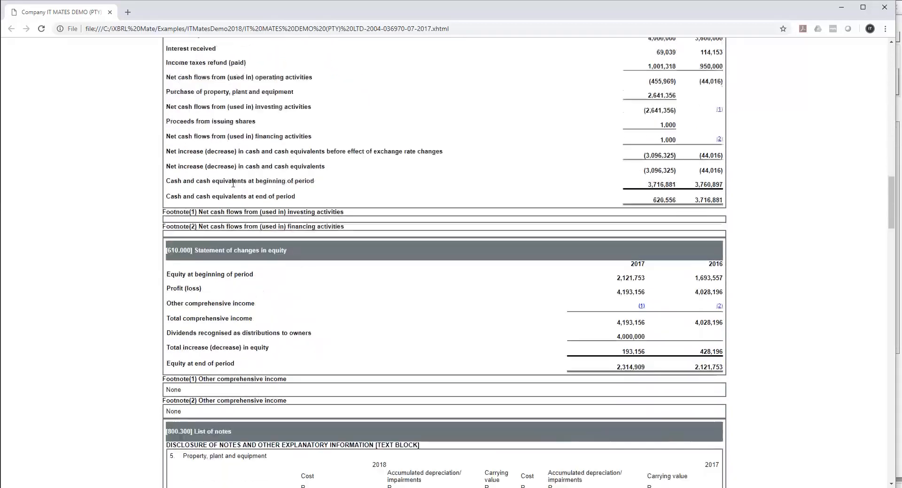
scroll(234, 185, down, 7)
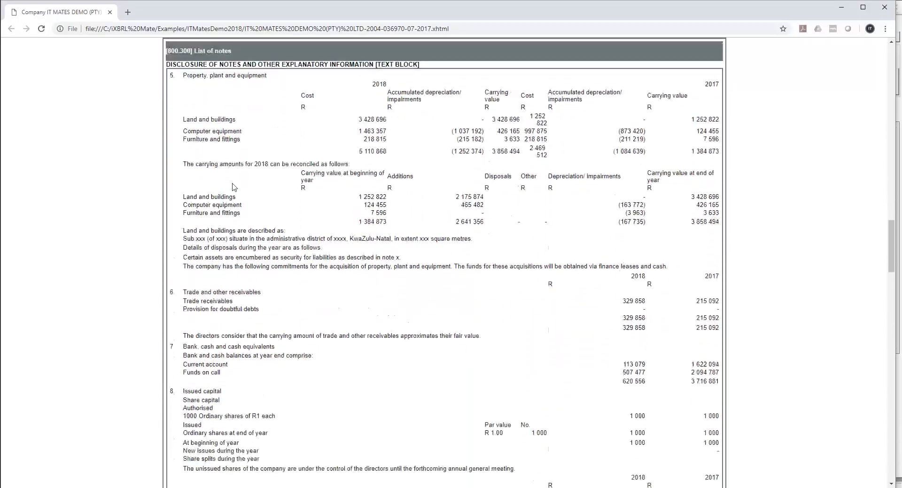
scroll(233, 187, down, 8)
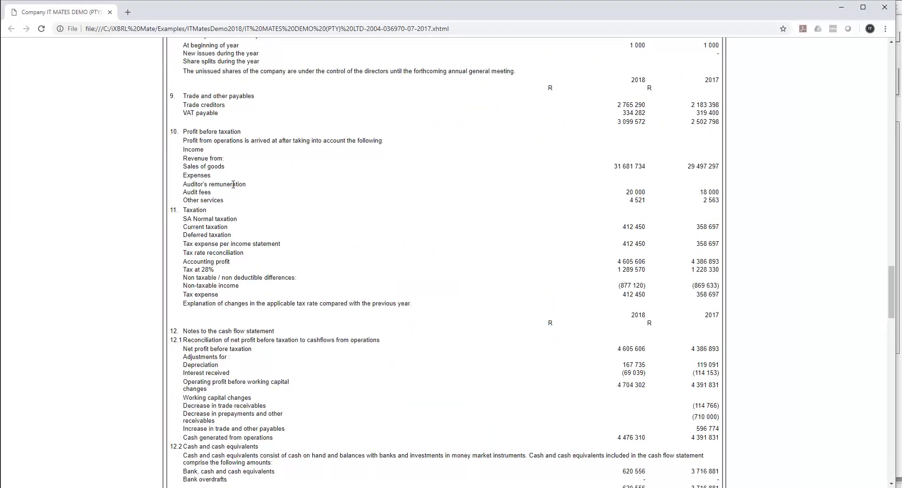
click(884, 7)
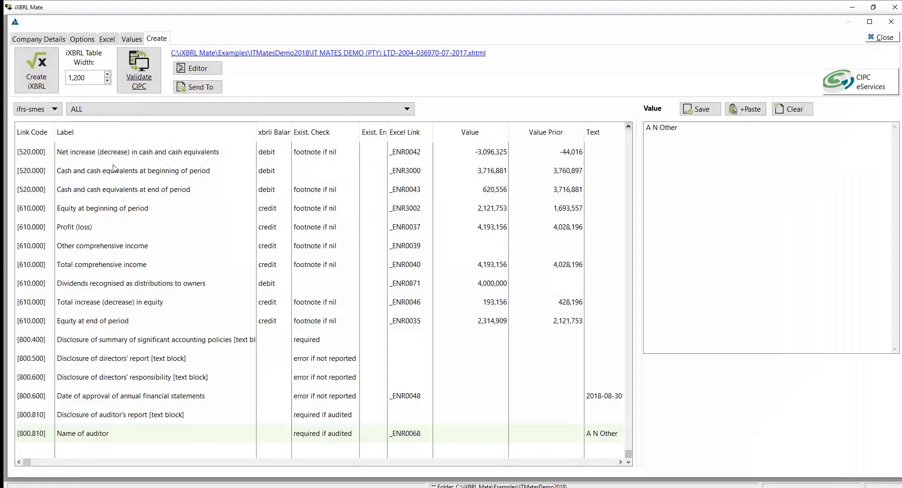
Step: Send the file for CIPC validation, examine the two va_20 errors and their variables, and close the error list
click(139, 81)
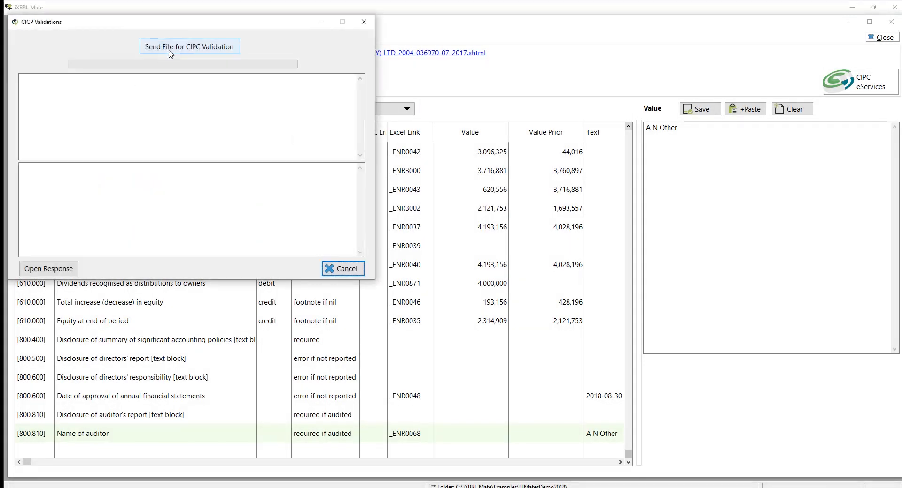
click(178, 50)
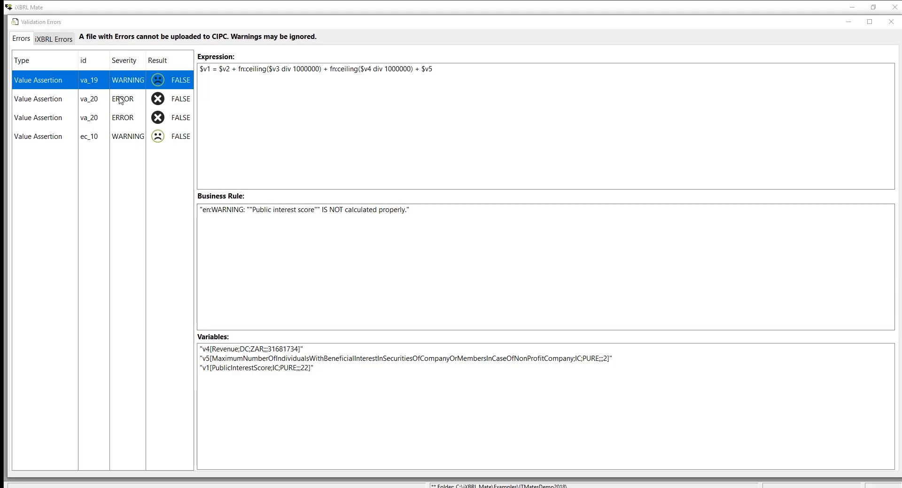
click(120, 101)
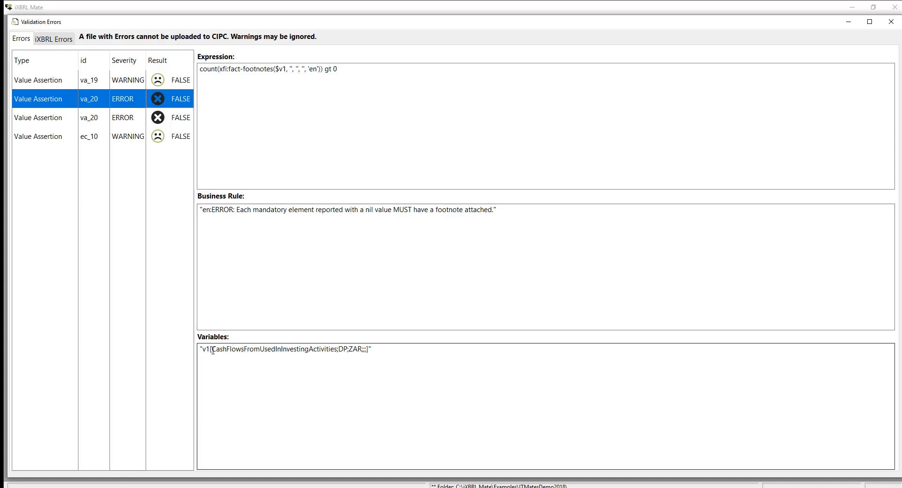
drag(212, 352, 335, 350)
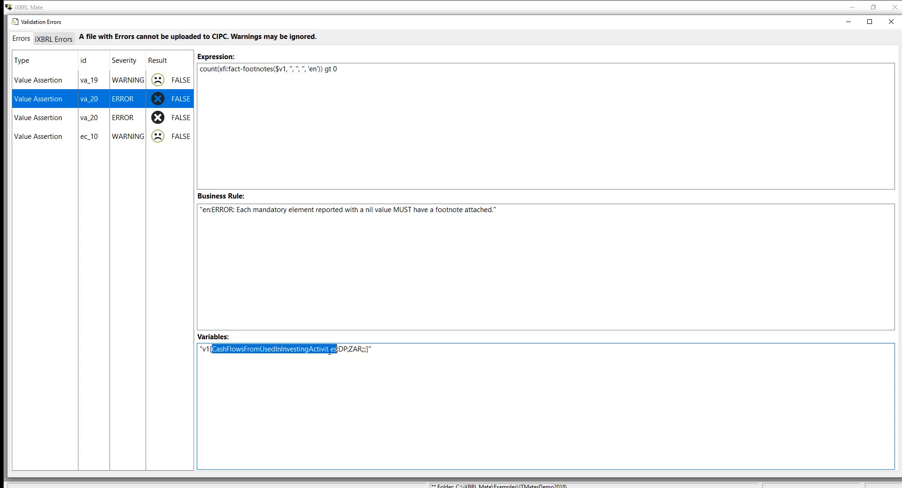
click(128, 121)
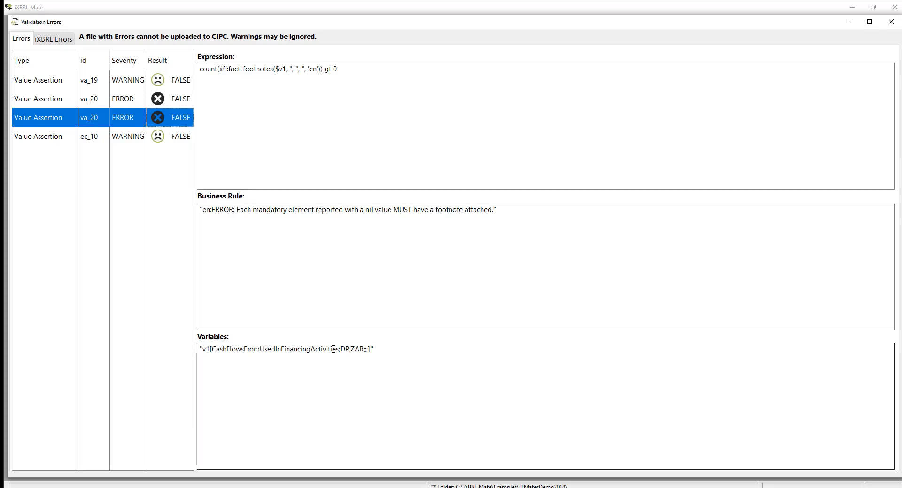
click(126, 101)
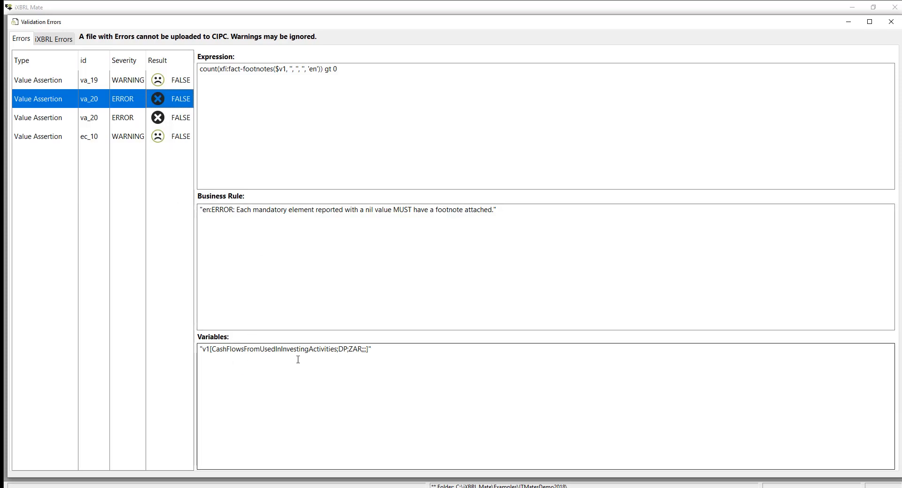
key(Escape)
Step: List only the elements of the [520.000] Statement of cash flows, indirect method, from its first line
click(132, 110)
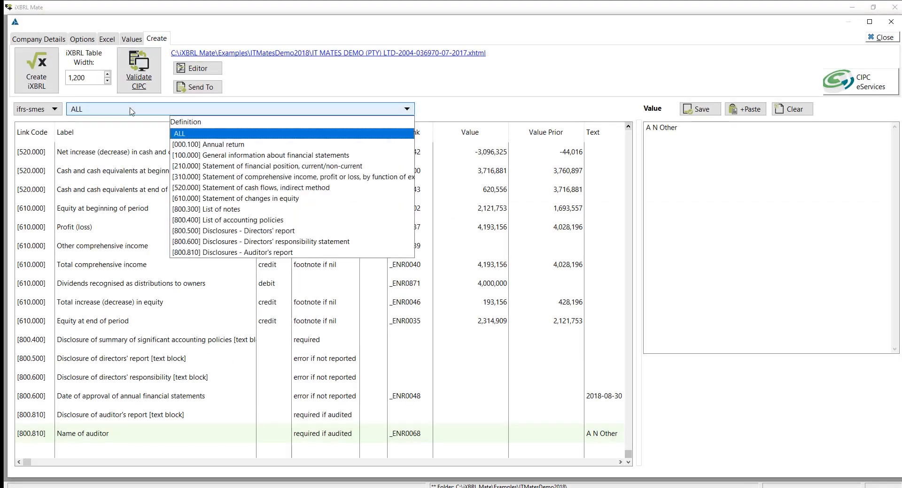
click(200, 188)
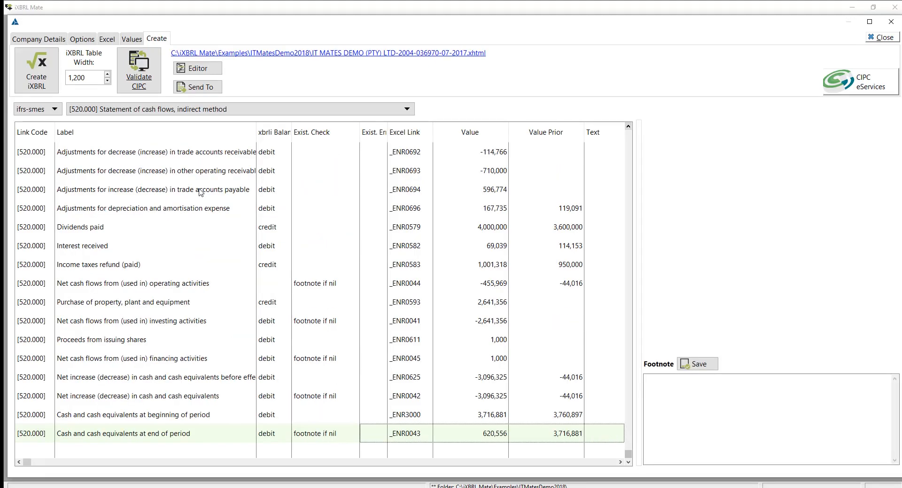
click(302, 310)
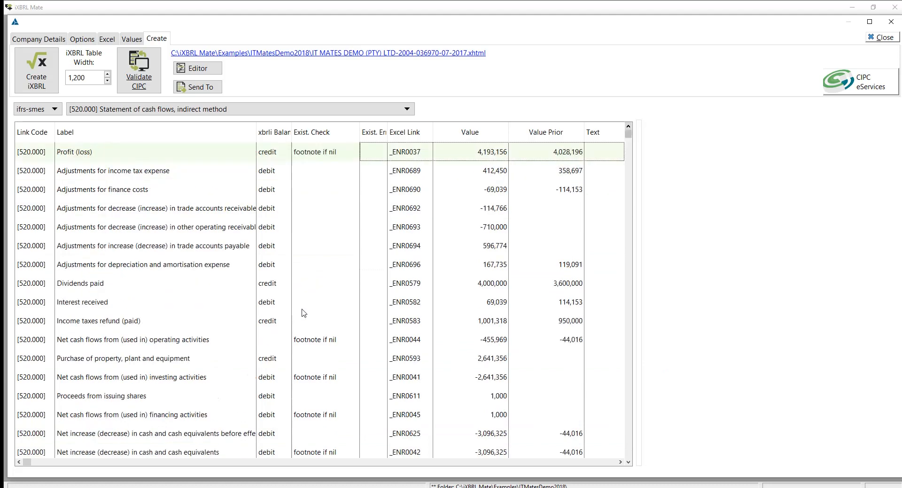
Step: Add and save the footnote "No investing activities" for Net cash flows from (used in) investing activities
click(318, 378)
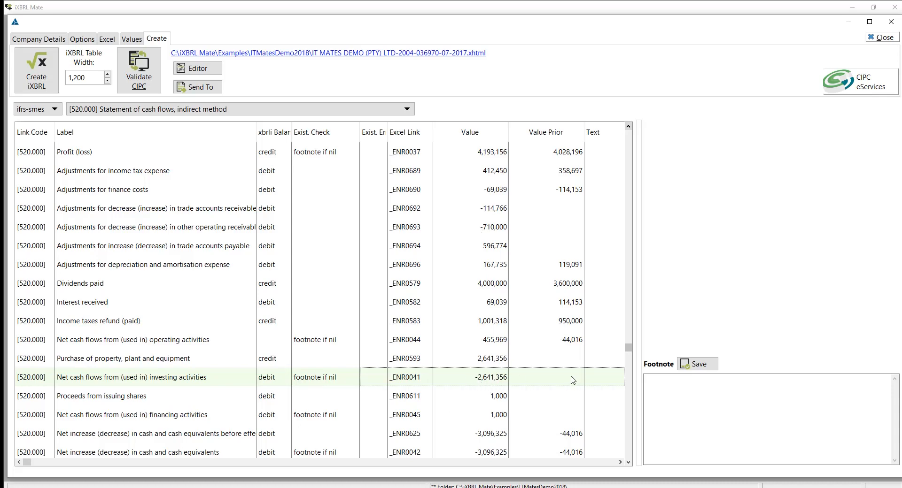
click(679, 392)
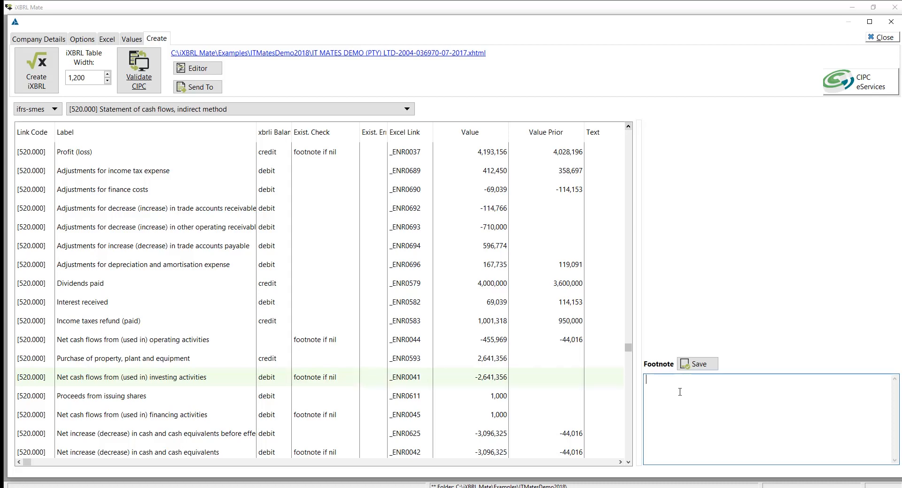
text(No )
text(ot)
key(BackSpace)
key(BackSpace)
key(BackSpace)
text(o investing activities)
click(699, 365)
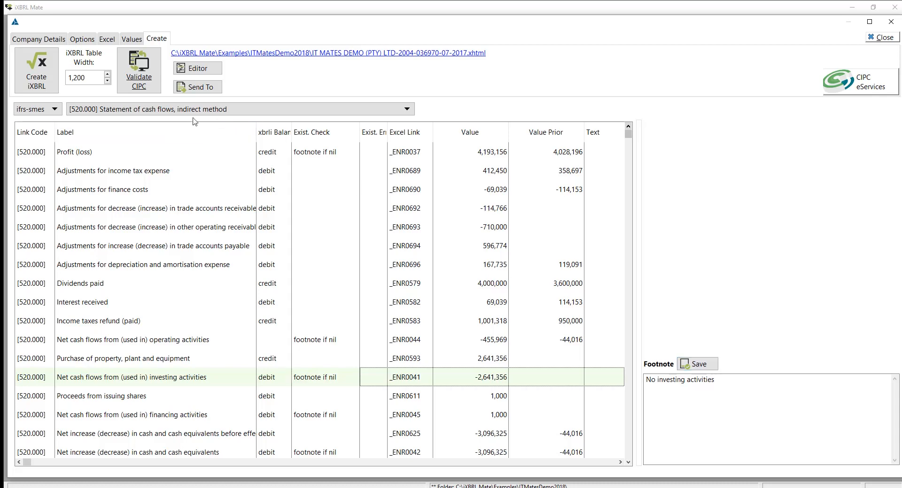
Step: Recreate the iXBRL file, send it for CIPC validation, and examine the va_20 error's variables before closing the error list
click(48, 77)
click(139, 71)
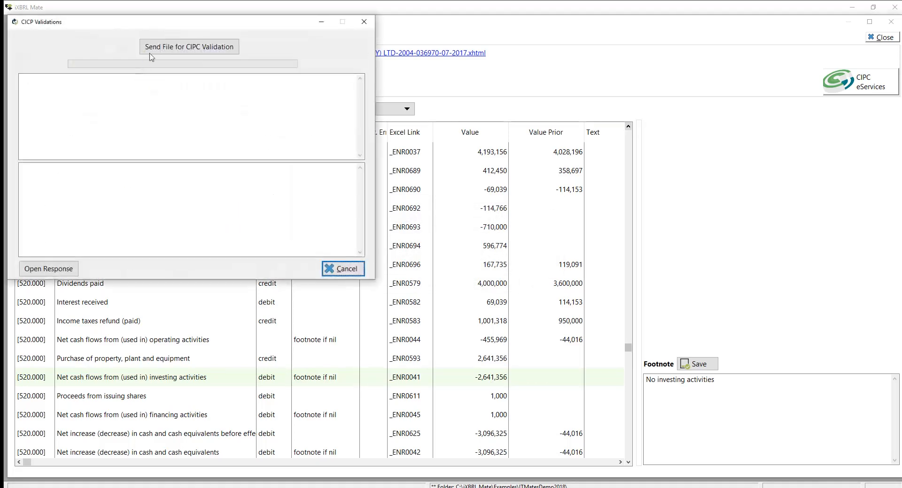
click(170, 49)
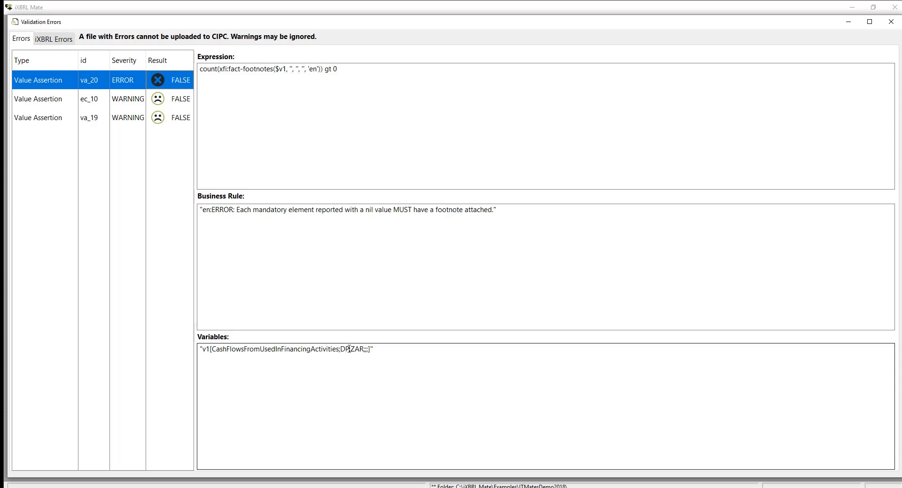
click(891, 23)
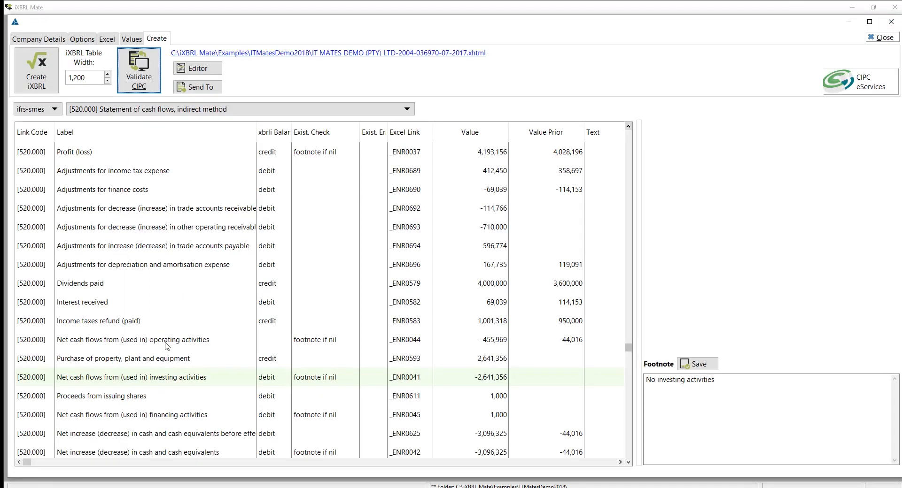
Step: Add and save the footnote "Not applicable" for Net cash flows from (used in) financing activities
key(Down)
key(Down)
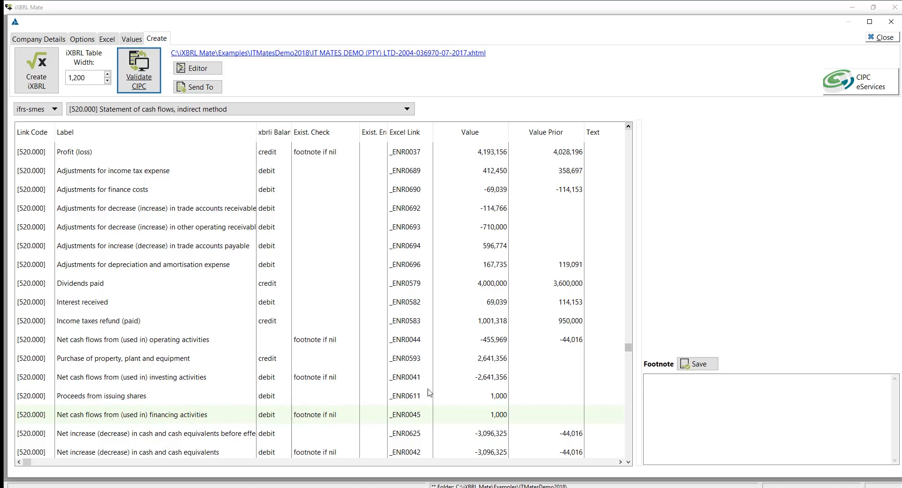
click(552, 416)
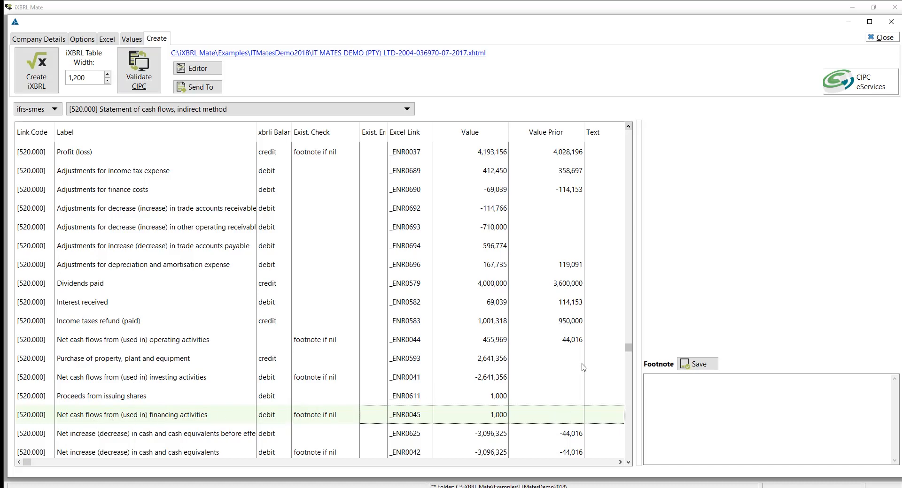
click(668, 390)
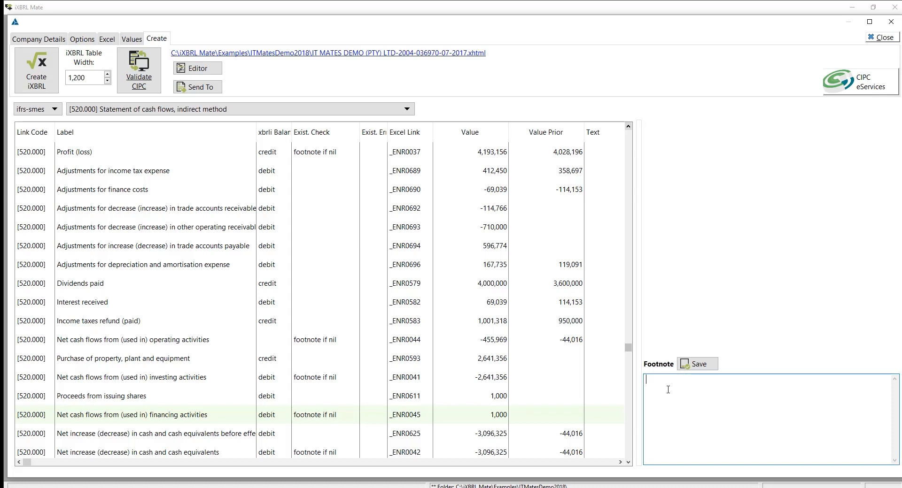
text(Not applicable)
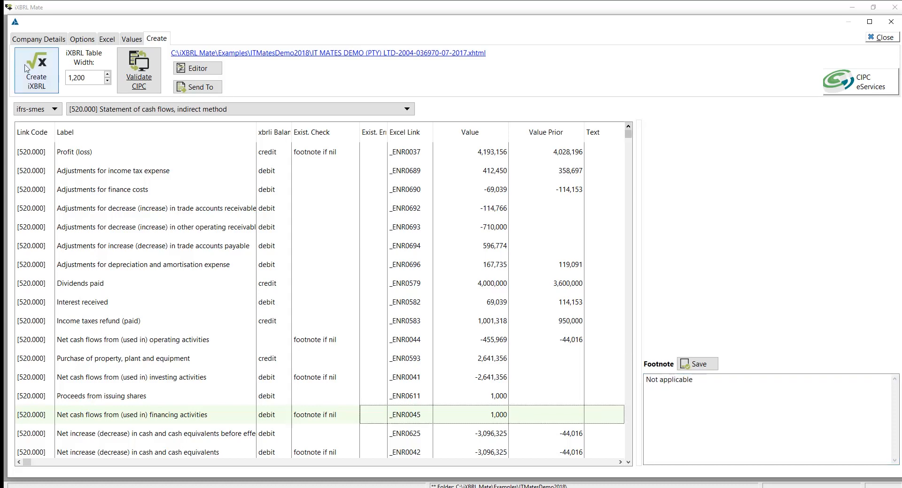
Step: Recreate the iXBRL file, resubmit it for CIPC validation, and examine the va_19 and ec_10 warnings
click(33, 68)
click(151, 47)
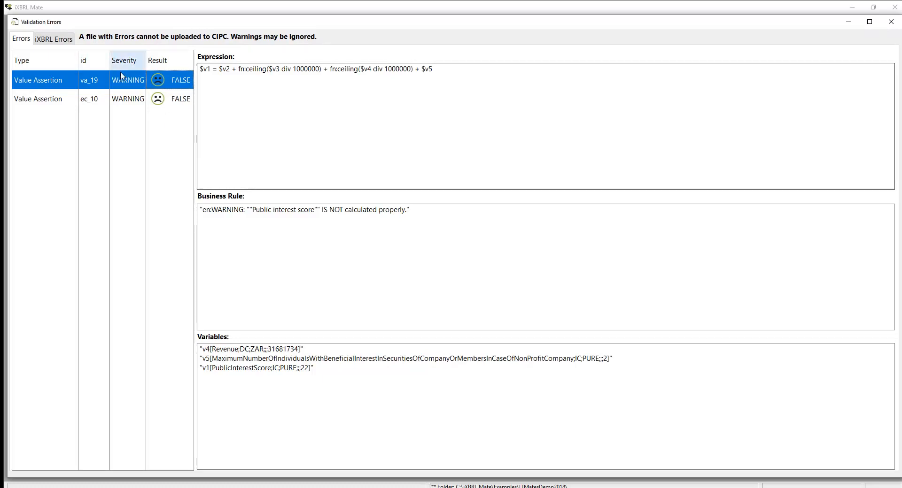
click(125, 103)
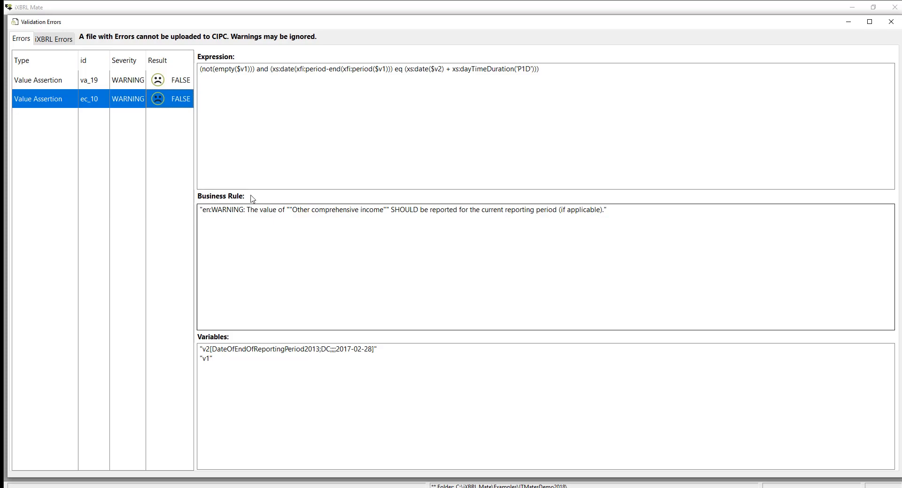
Step: Examine the first x67 iXBRL error, checking its taxonomy role number and parent element name
click(55, 39)
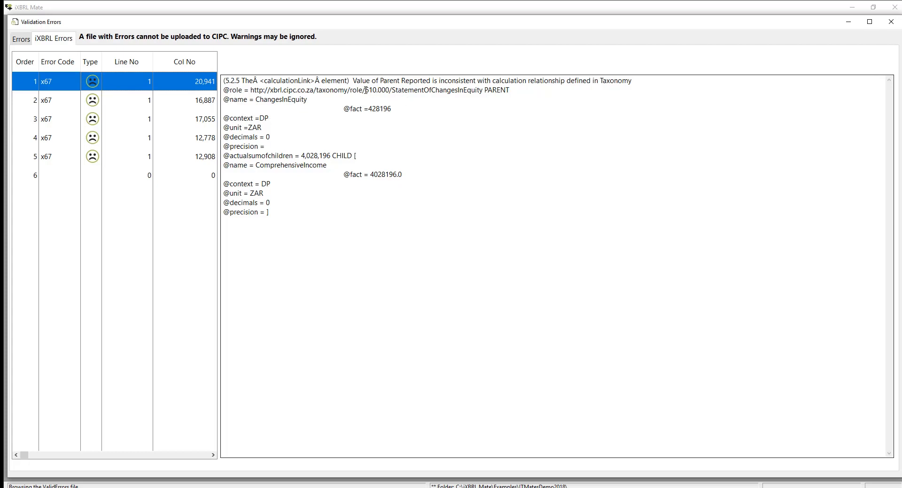
drag(367, 90, 390, 94)
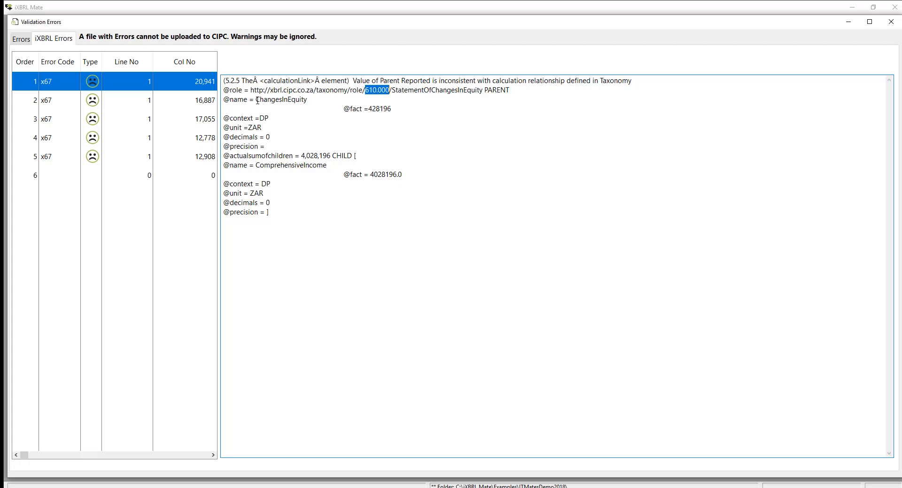
drag(256, 100, 308, 100)
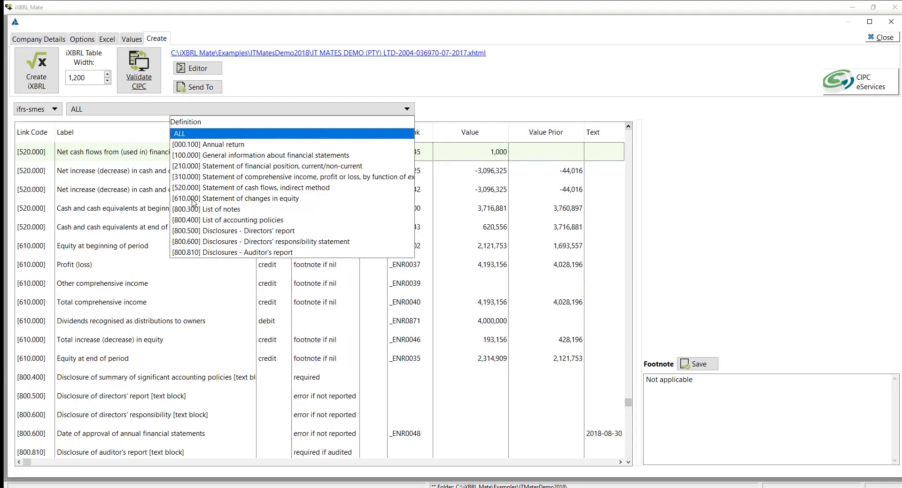
Step: In the [610.000] Statement of changes in equity, set the prior value of Total increase (decrease) in equity to 4,028,196
click(190, 199)
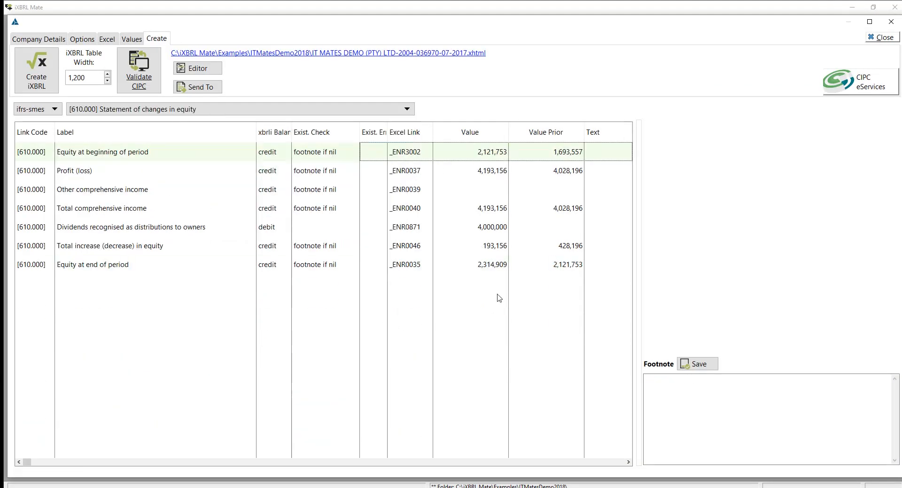
click(571, 246)
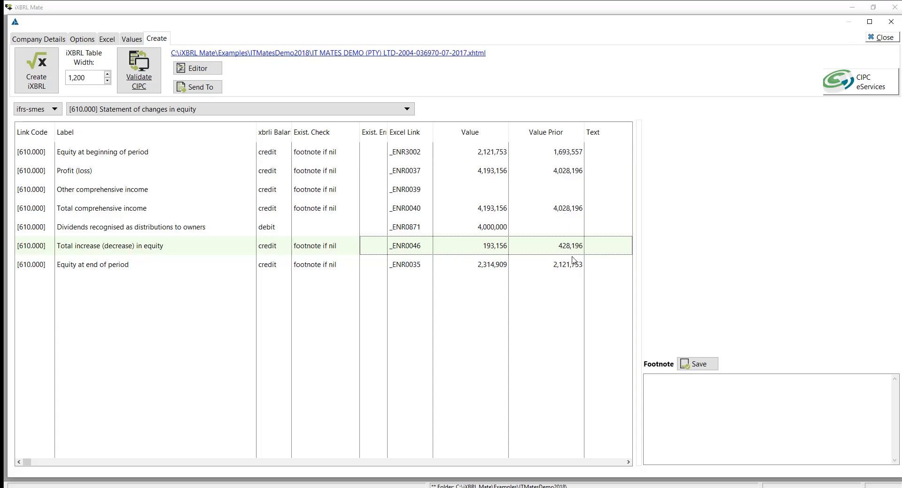
click(568, 247)
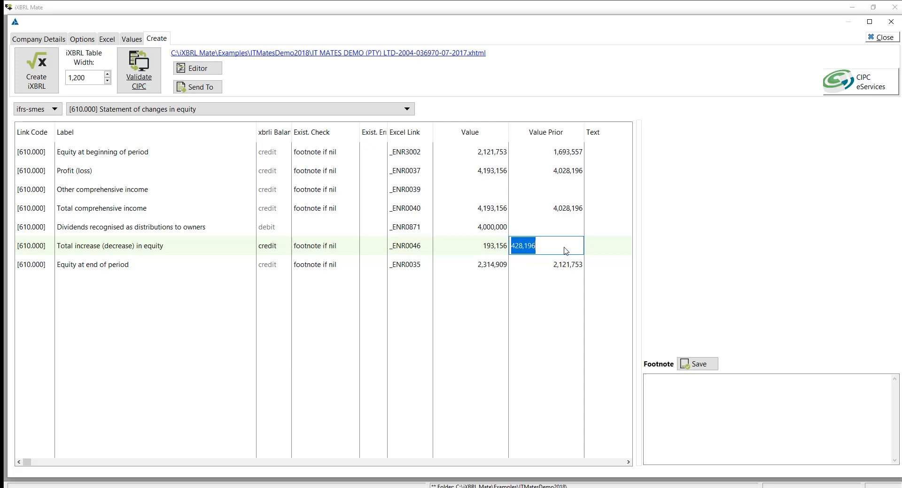
click(516, 247)
text(0)
key(Return)
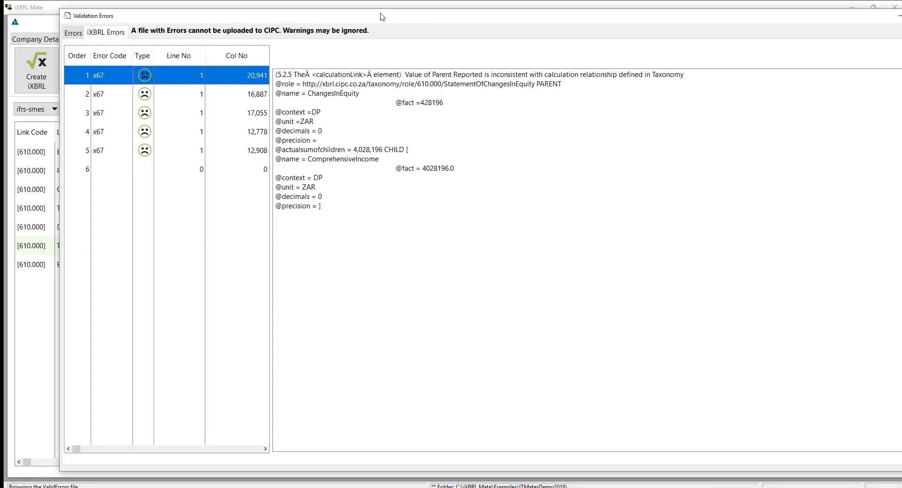
Step: Examine the second x67 iXBRL error and compare it with the [520.000] Statement of cash flows, indirect method
drag(383, 18, 354, 12)
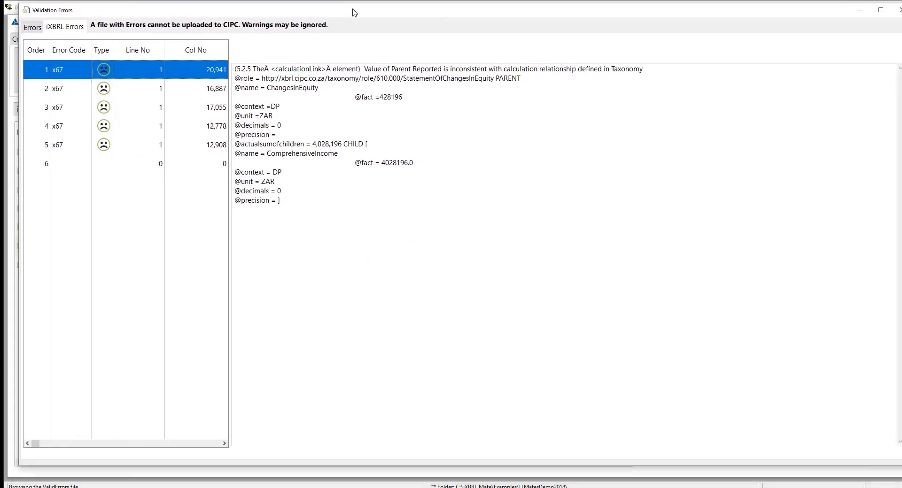
click(134, 92)
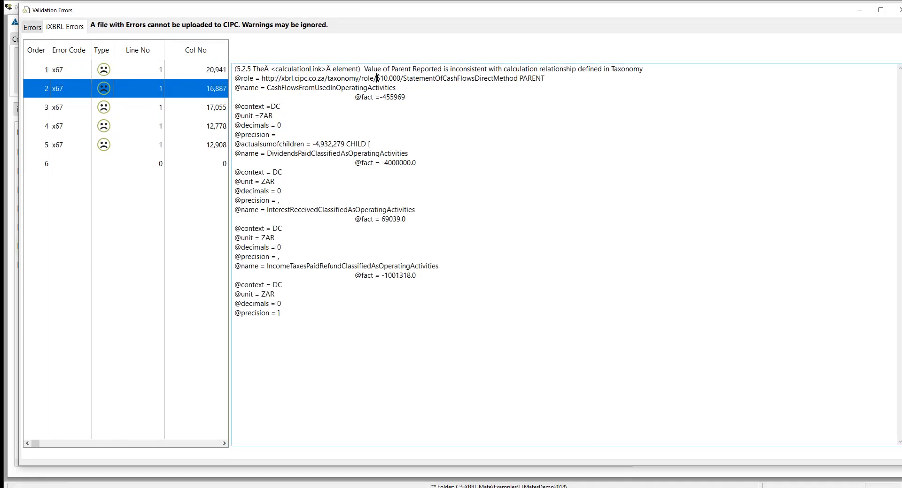
drag(376, 78, 403, 78)
drag(253, 10, 901, 6)
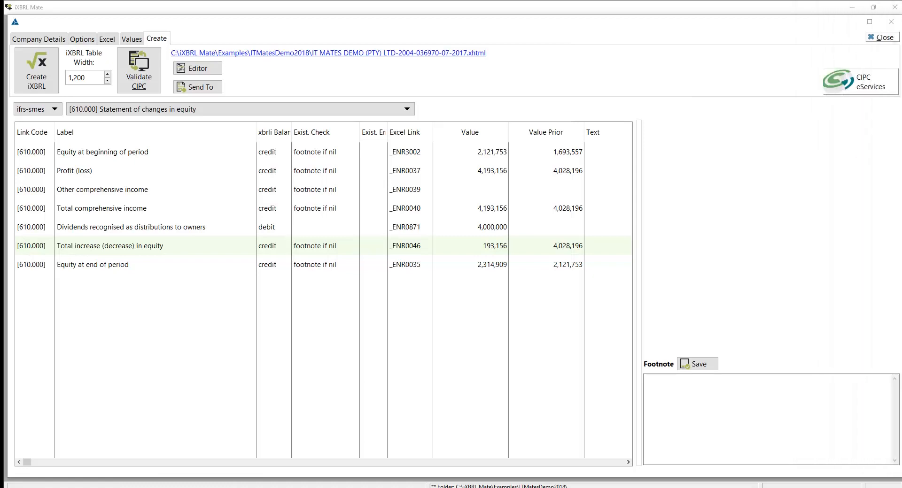
click(177, 110)
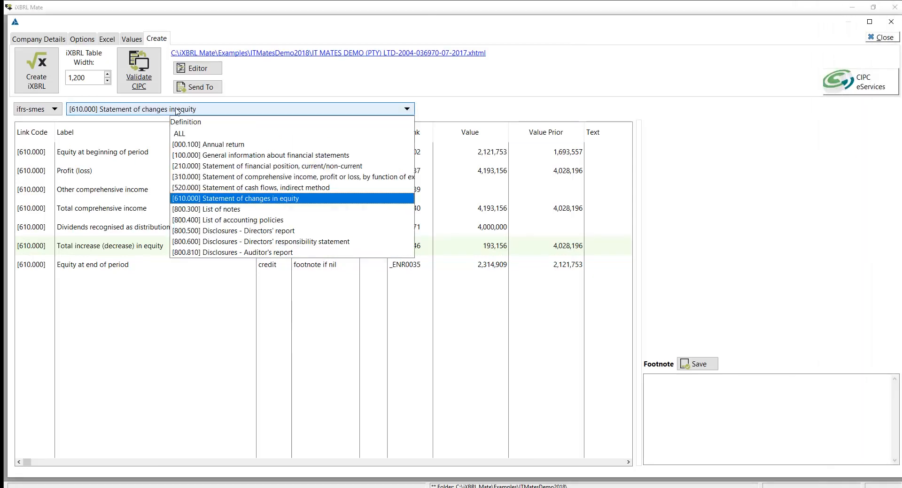
click(212, 188)
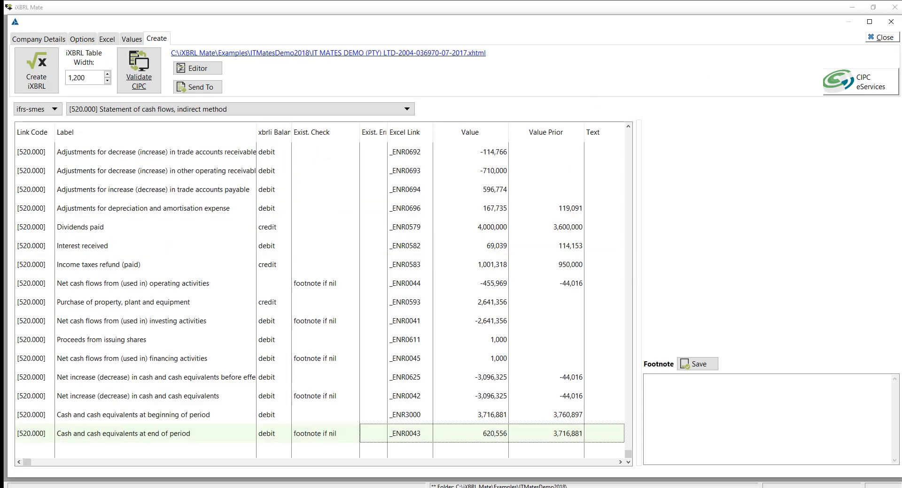
drag(901, 28, 369, 14)
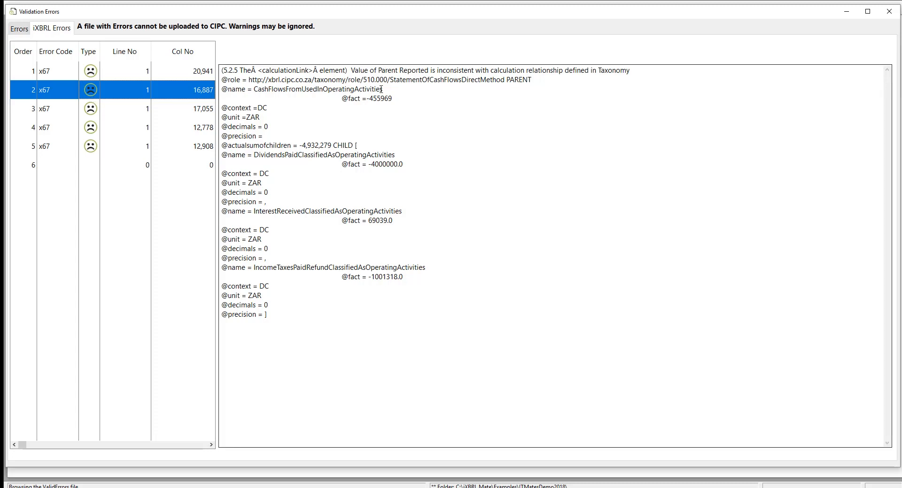
Step: Examine the third and fourth x67 iXBRL errors and check the [310.000] Statement of comprehensive income, by function of expense
click(172, 107)
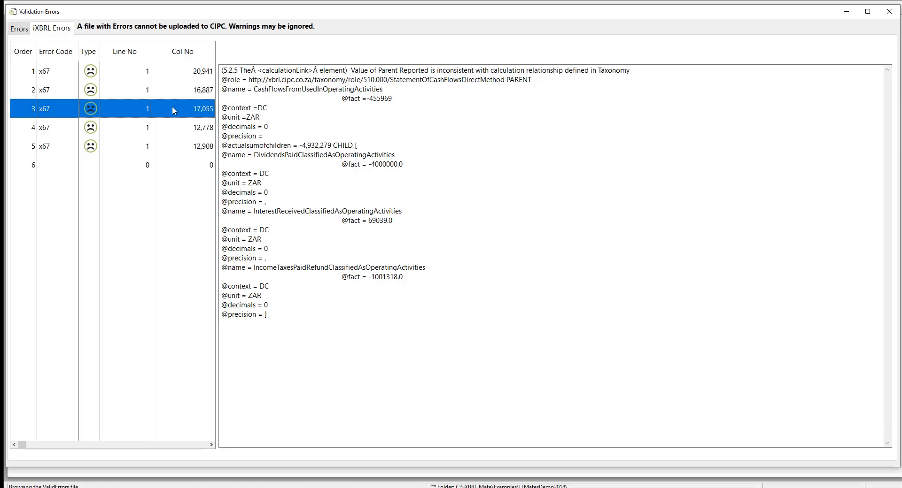
click(179, 131)
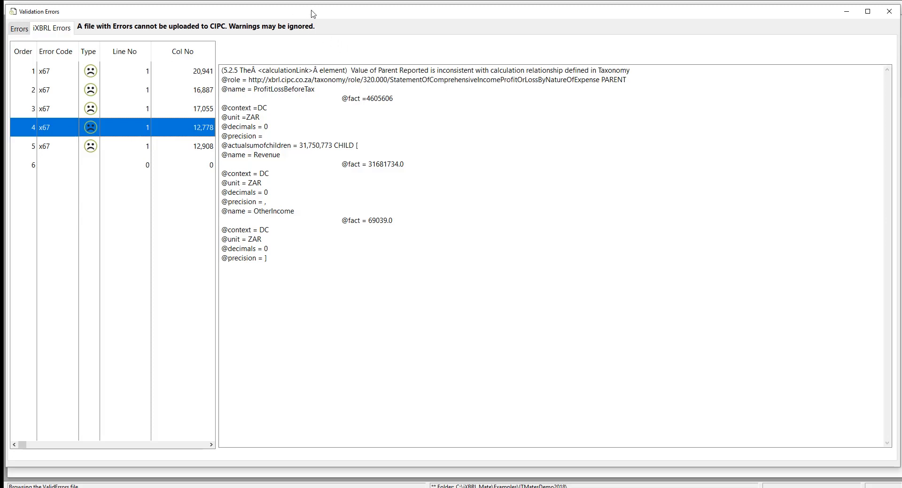
drag(311, 11, 901, 2)
click(212, 109)
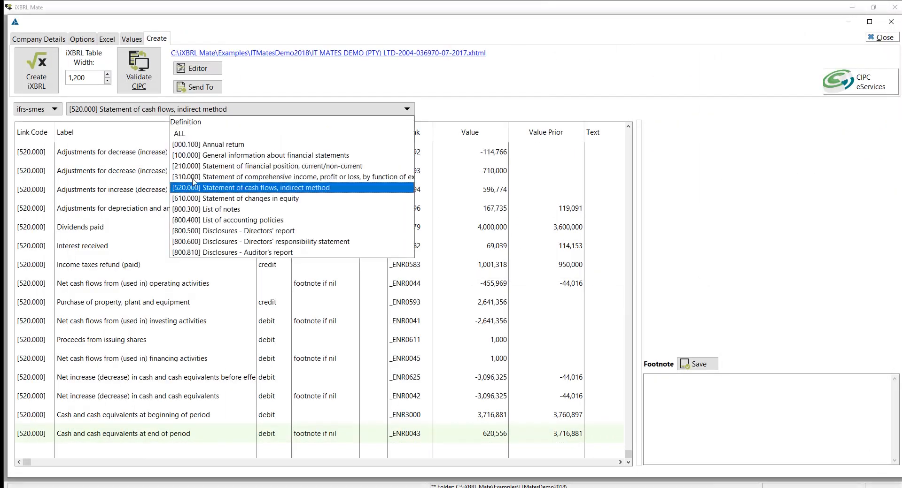
click(218, 179)
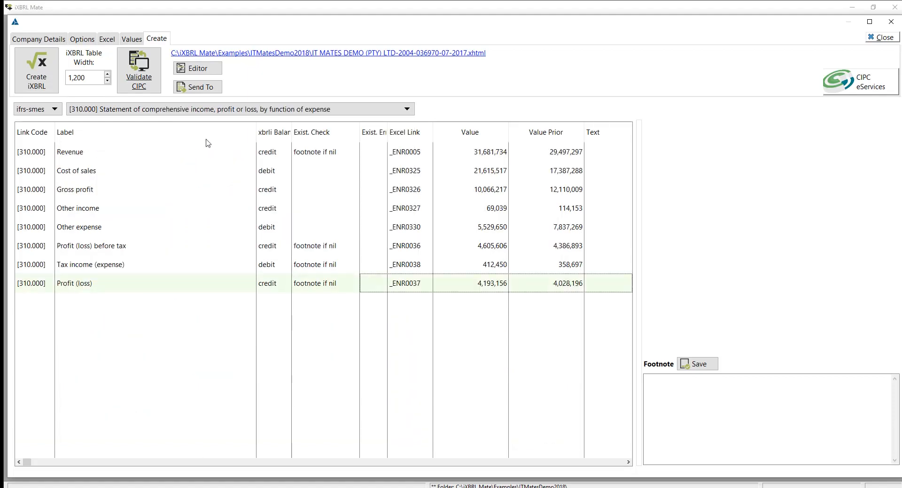
drag(901, 28, 319, 17)
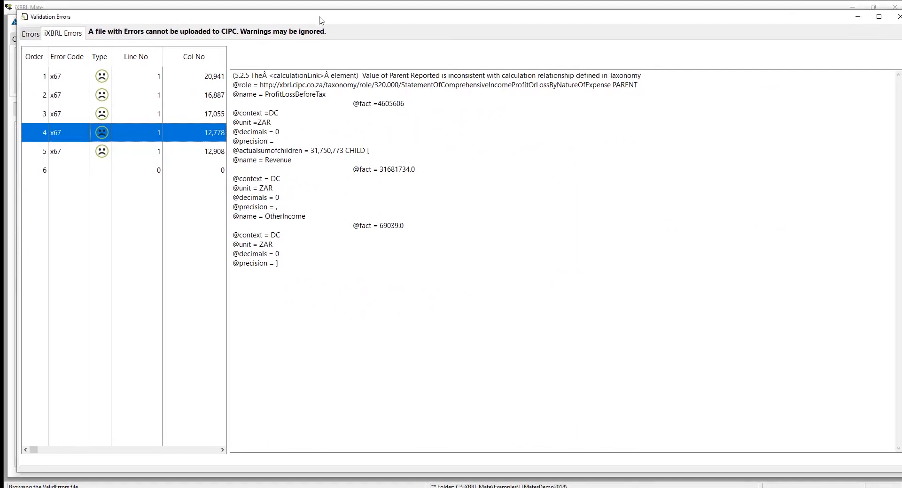
Step: Examine the fifth x67 iXBRL error, recheck the value assertion warnings, and close the validation results
click(145, 150)
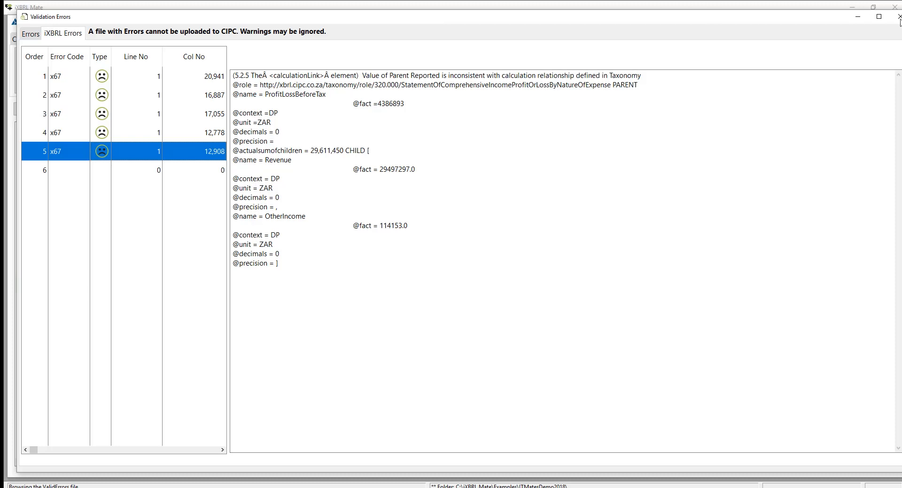
mouse_move(755, 18)
mouse_down()
mouse_move(728, 21)
mouse_move(769, 20)
mouse_up()
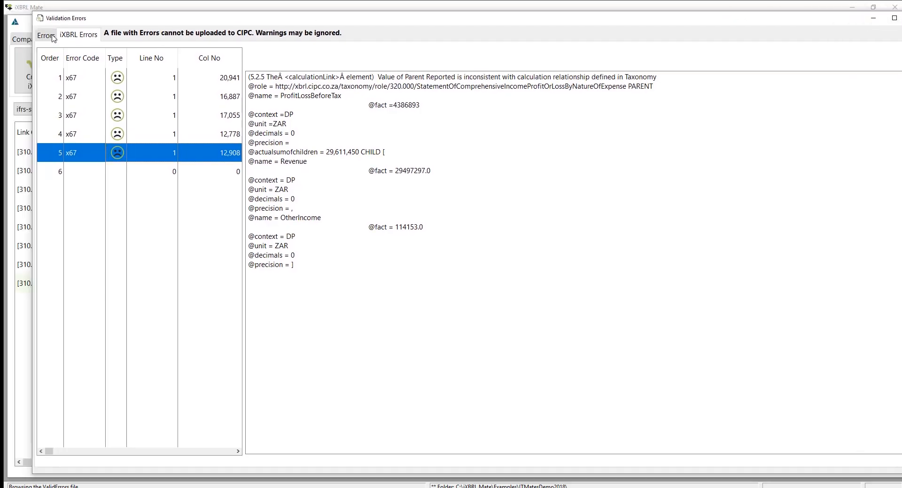
click(46, 35)
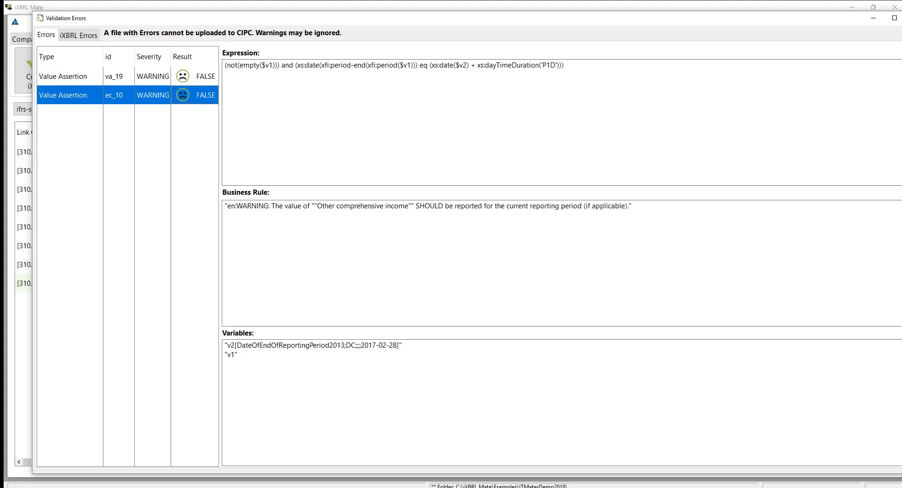
click(901, 18)
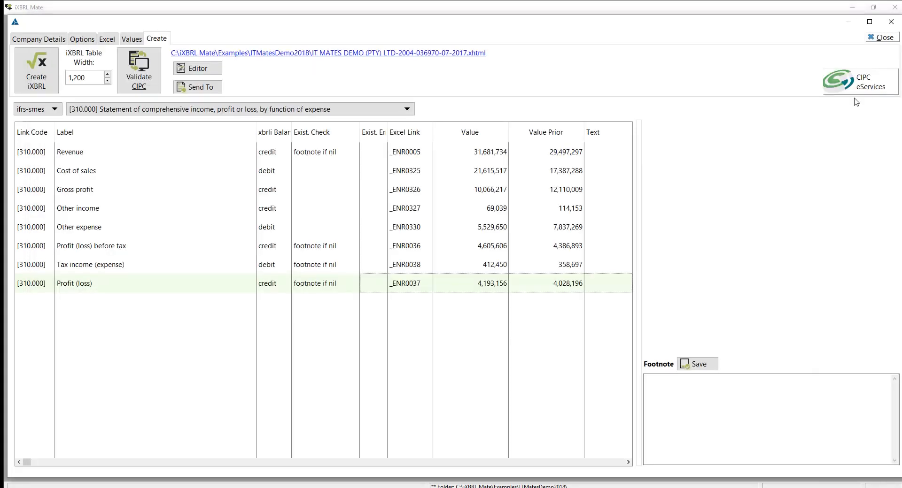
Step: Open CIPC eServices and close the client's iXBRL working window
click(863, 86)
click(880, 38)
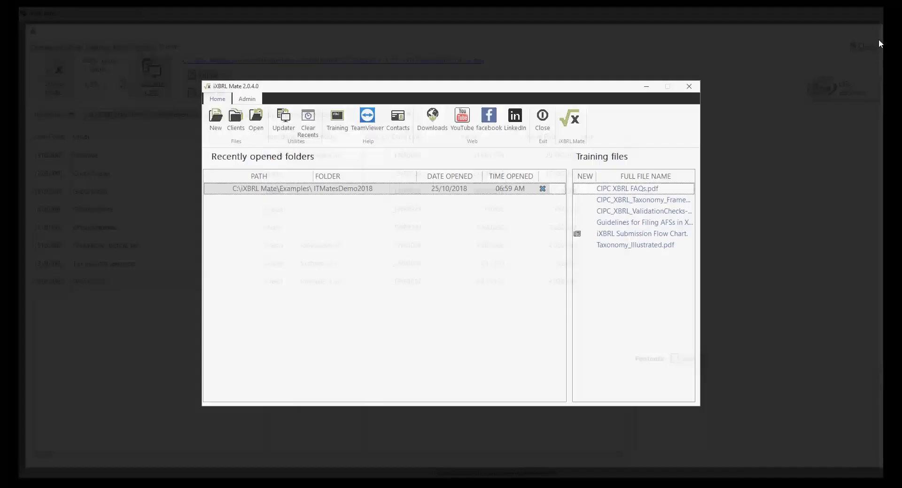
Step: Look up the South African support contact details
click(395, 120)
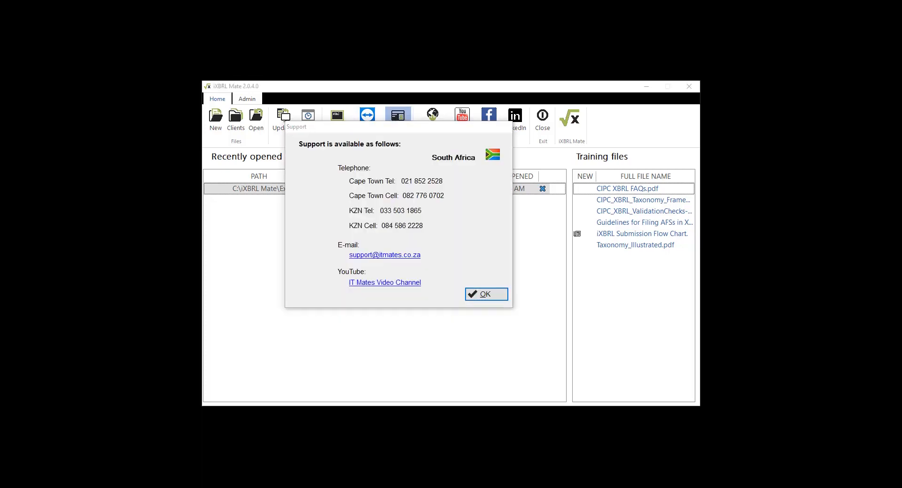
key(Return)
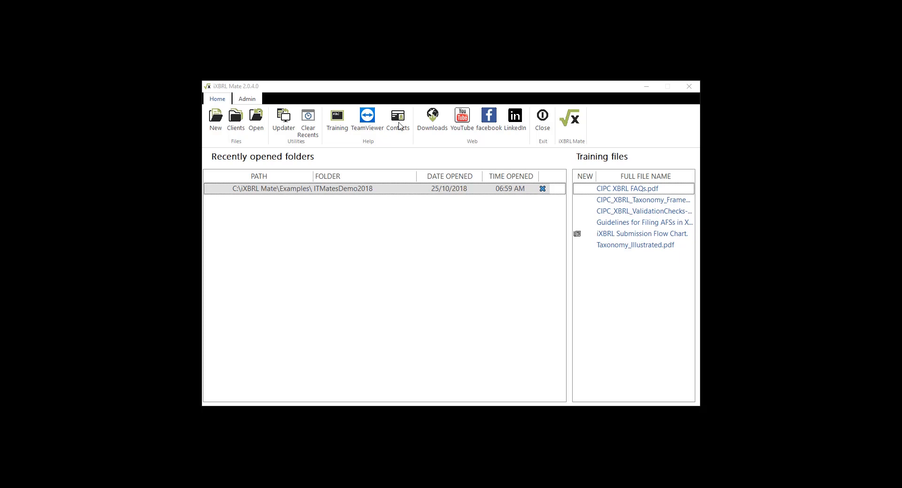
click(391, 94)
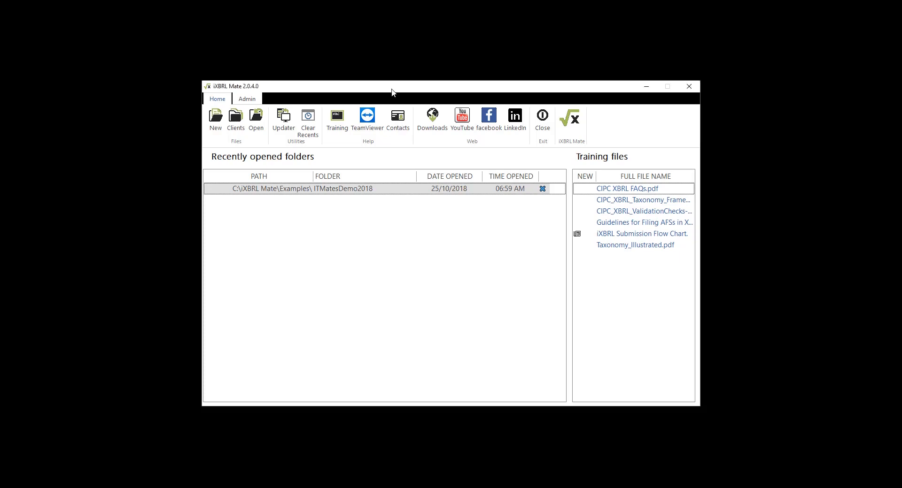
click(400, 120)
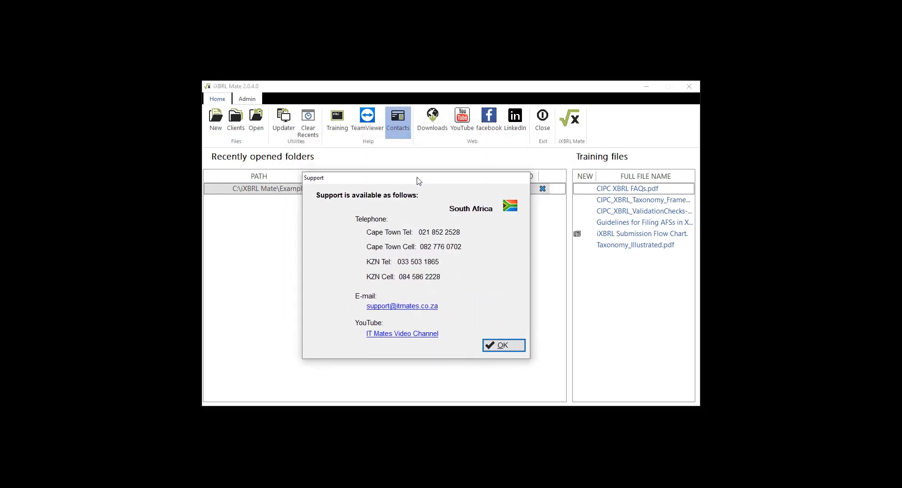